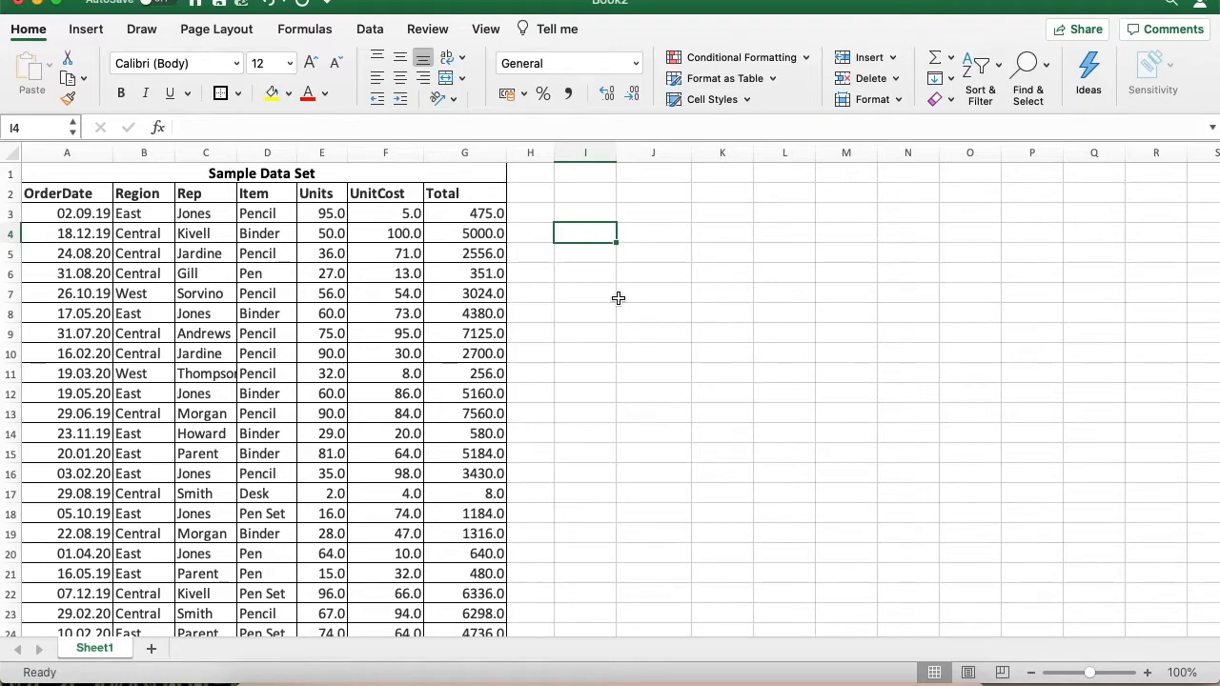
Add filters to the header row from OrderDate to Total (A2:G2).
{"action": "left_click", "coordinate": [501, 194]}
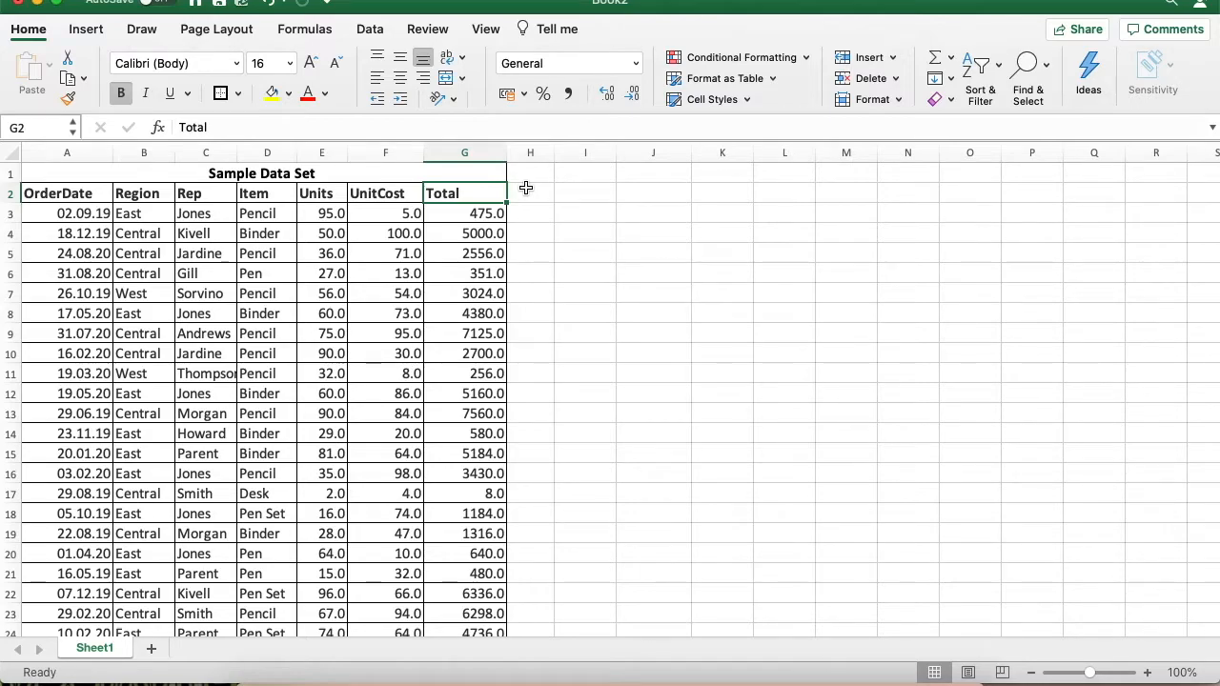
{"action": "key", "text": "shift+Left"}
{"action": "key", "text": "shift+Left"}
{"action": "key", "text": "shift+Left"}
{"action": "key", "text": "shift+Left"}
{"action": "key", "text": "shift+Left"}
{"action": "key", "text": "shift+Left"}
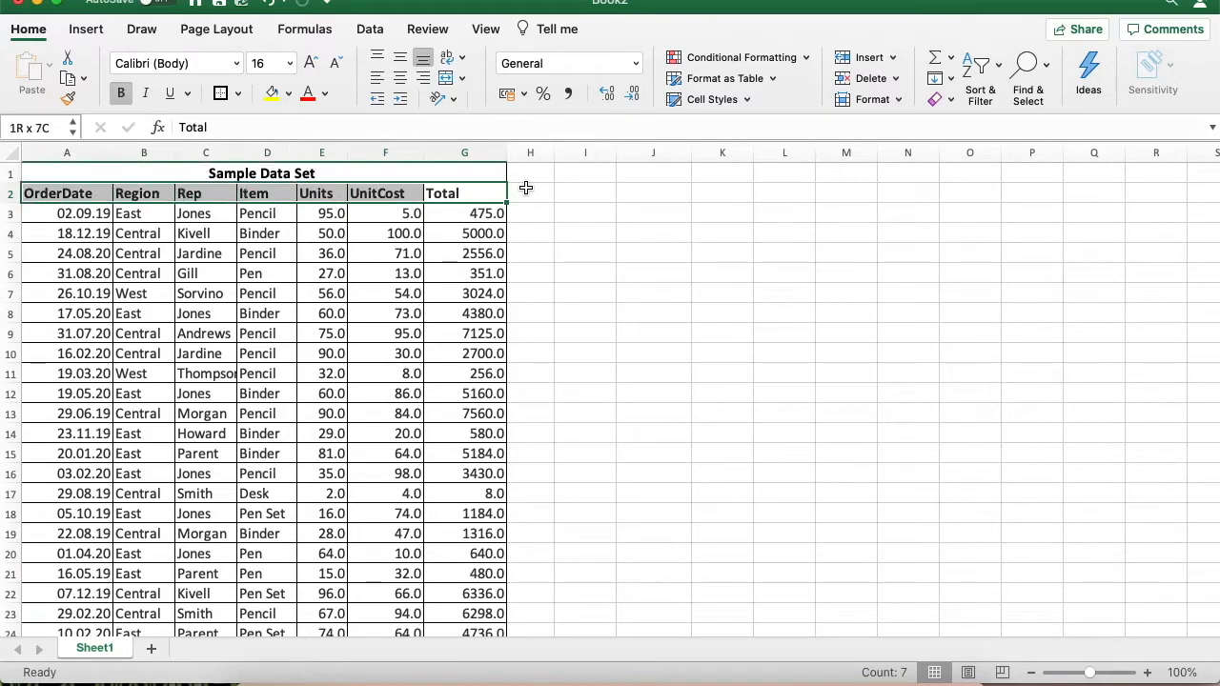
{"action": "left_click", "coordinate": [987, 72]}
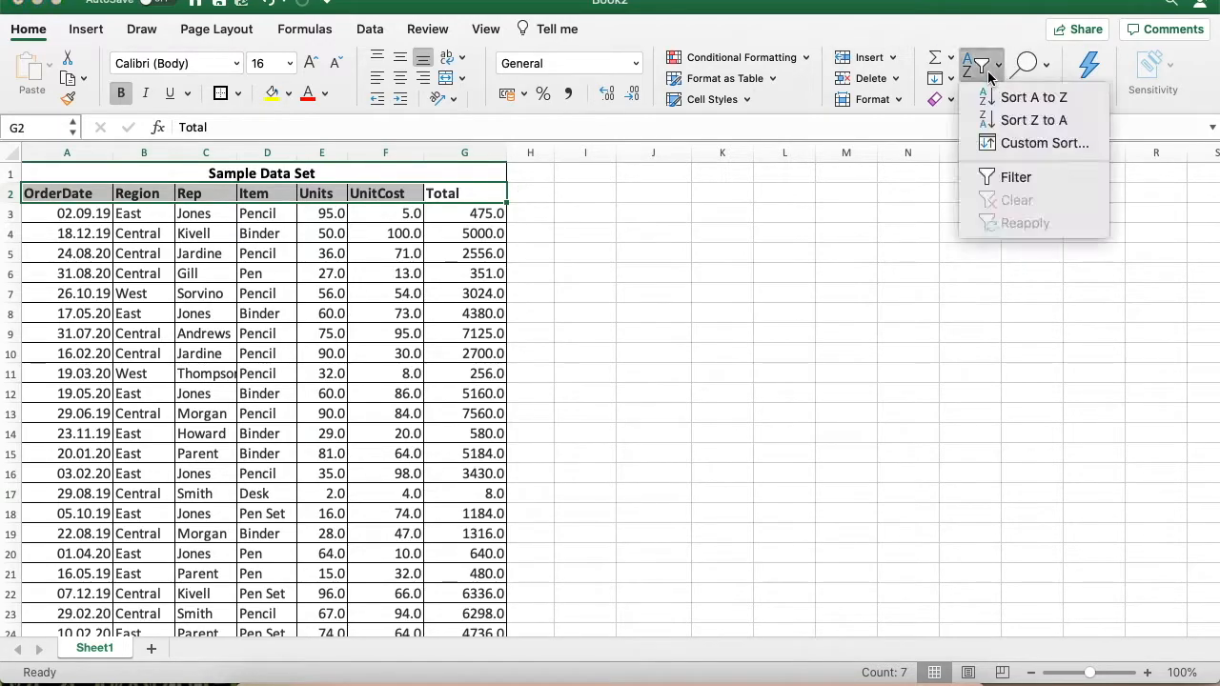
{"action": "left_click", "coordinate": [996, 175]}
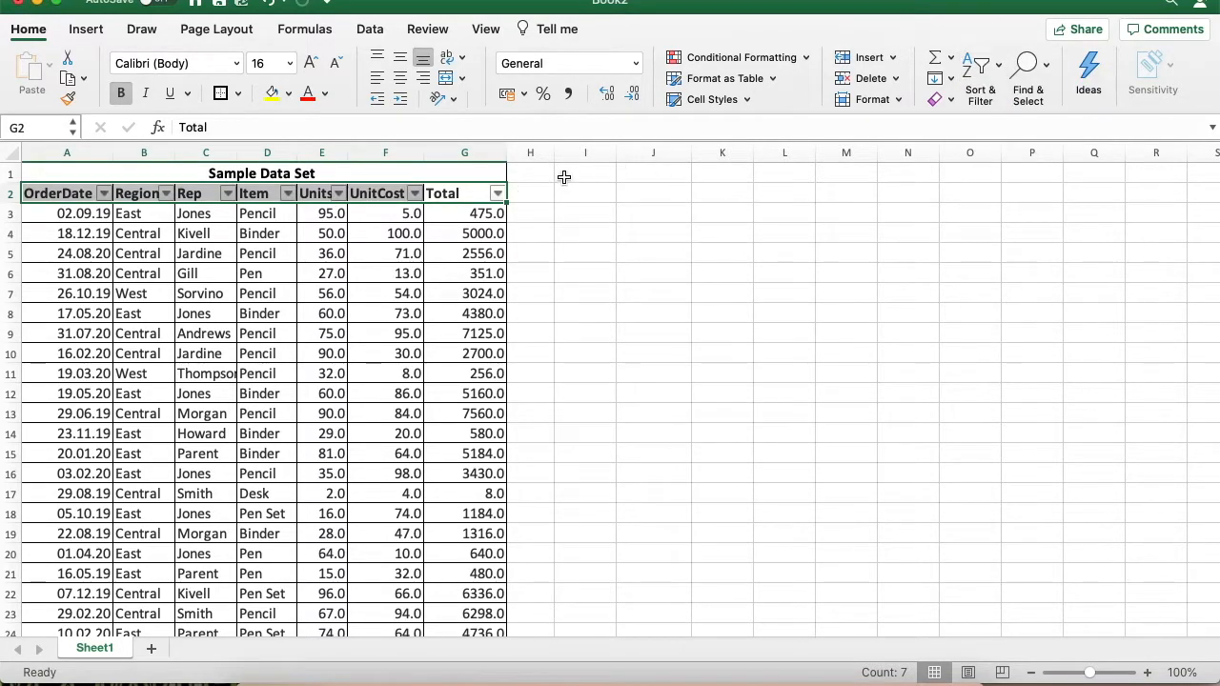
Hide row 1, which holds the Sample Data Set title.
{"action": "left_click", "coordinate": [163, 218]}
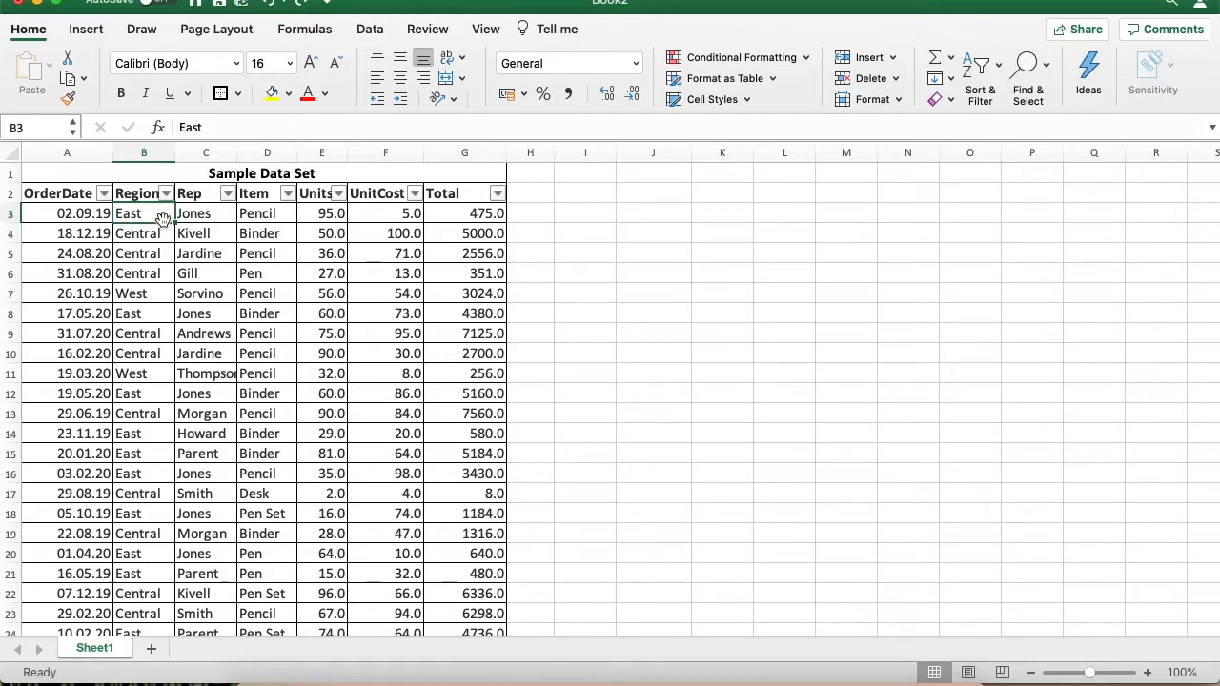
{"action": "scroll", "coordinate": [163, 219], "scroll_direction": "down", "scroll_amount": 5}
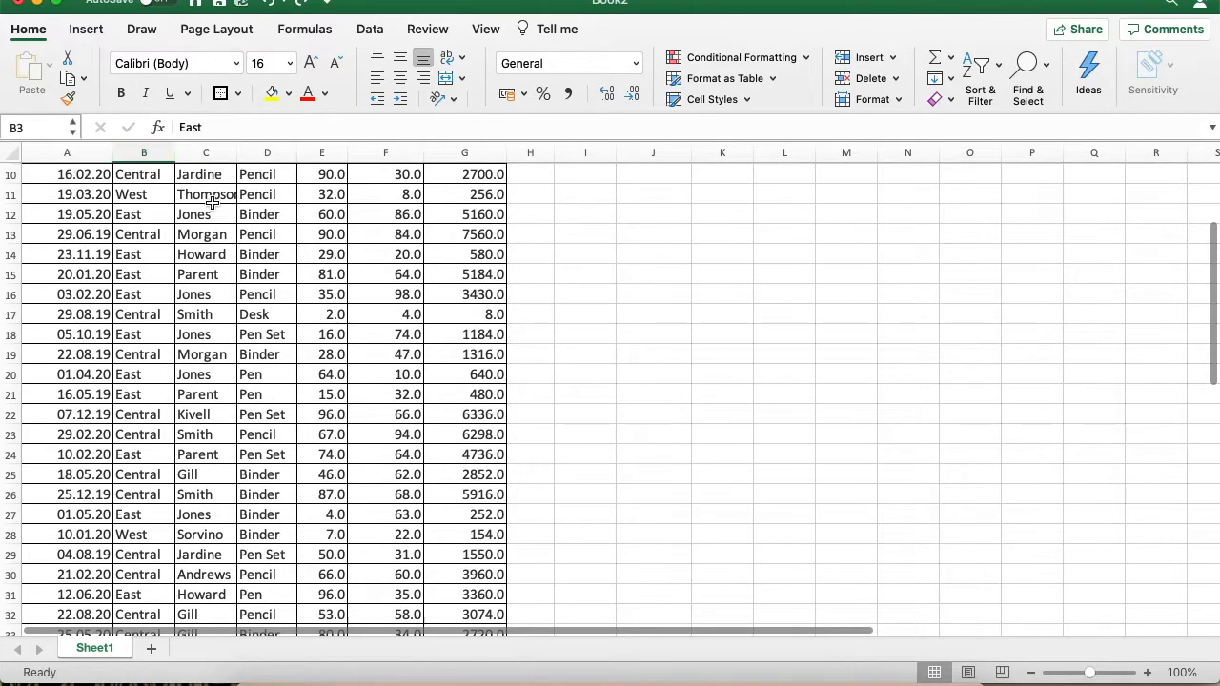
{"action": "scroll", "coordinate": [150, 259], "scroll_direction": "up", "scroll_amount": 5}
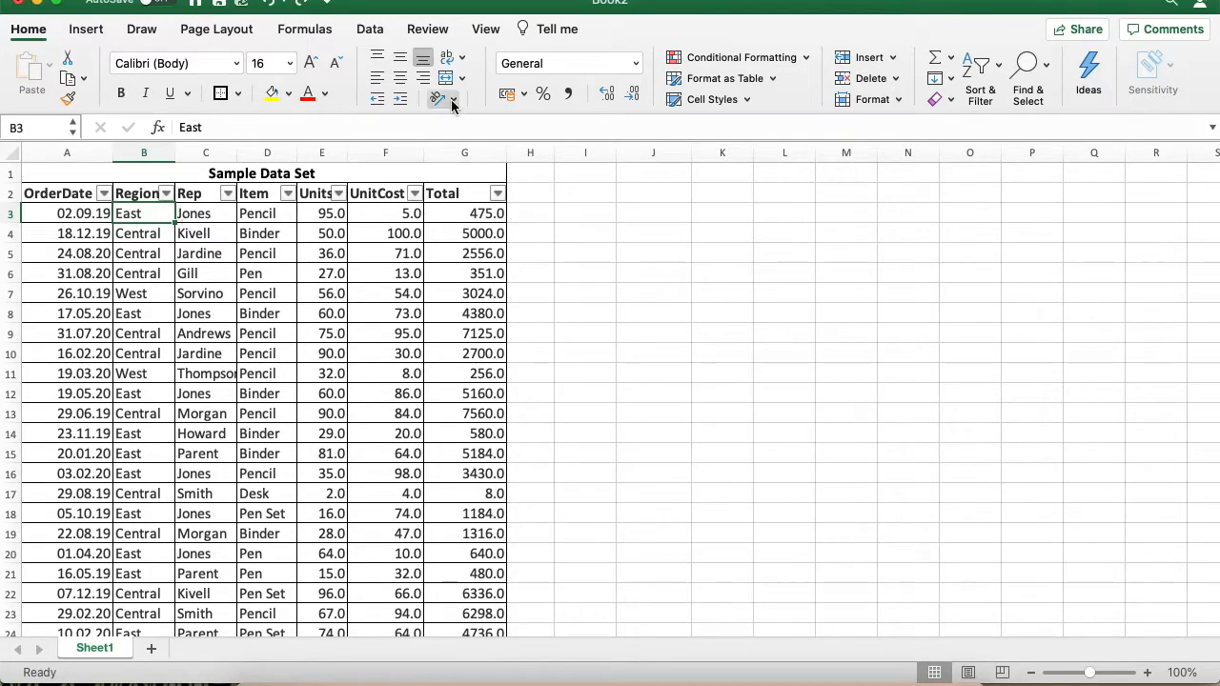
{"action": "left_click", "coordinate": [488, 30]}
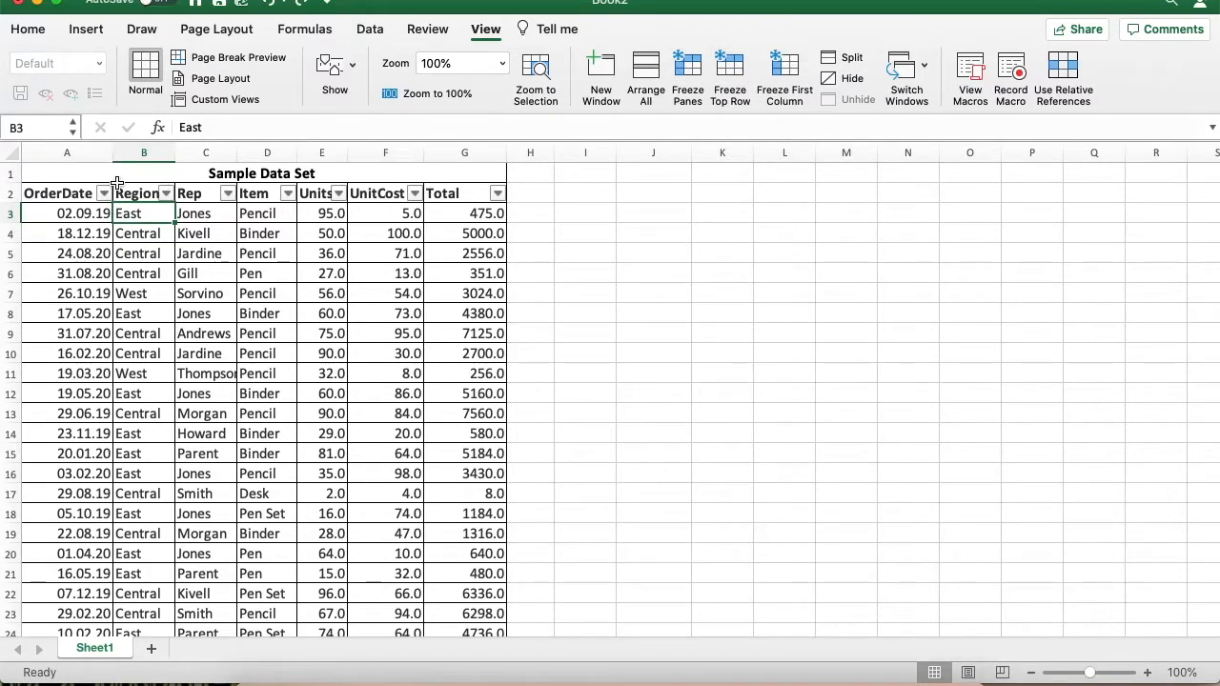
{"action": "left_click", "coordinate": [205, 174]}
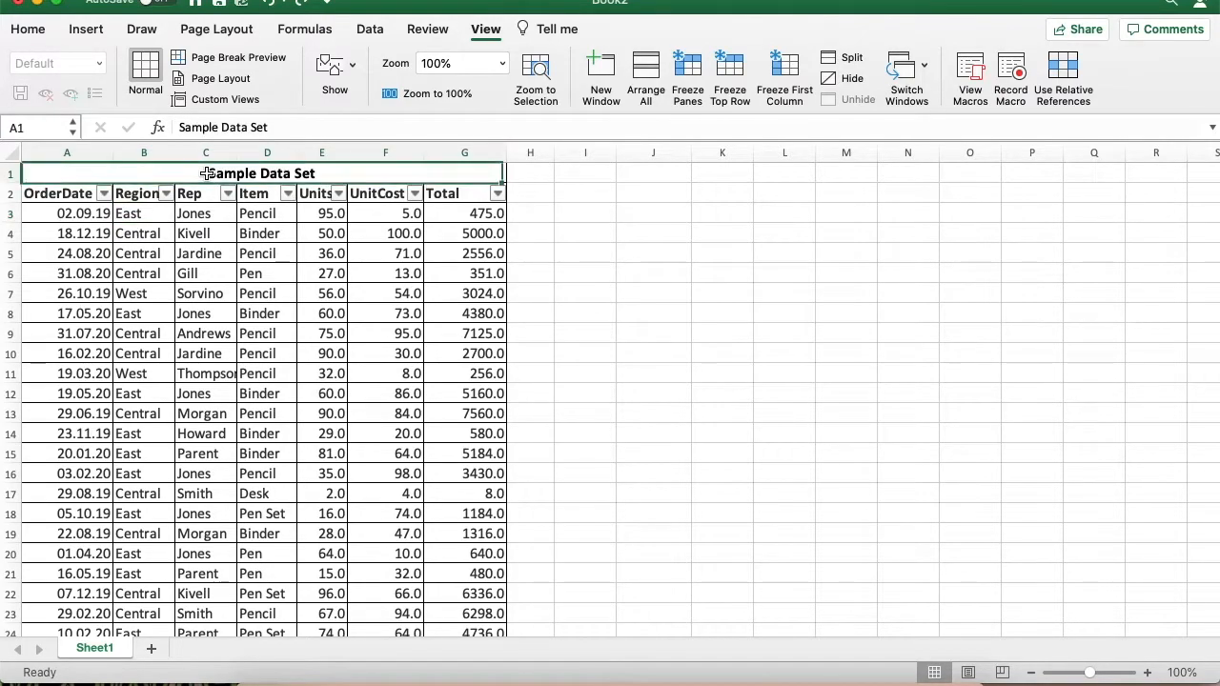
{"action": "right_click", "coordinate": [12, 174]}
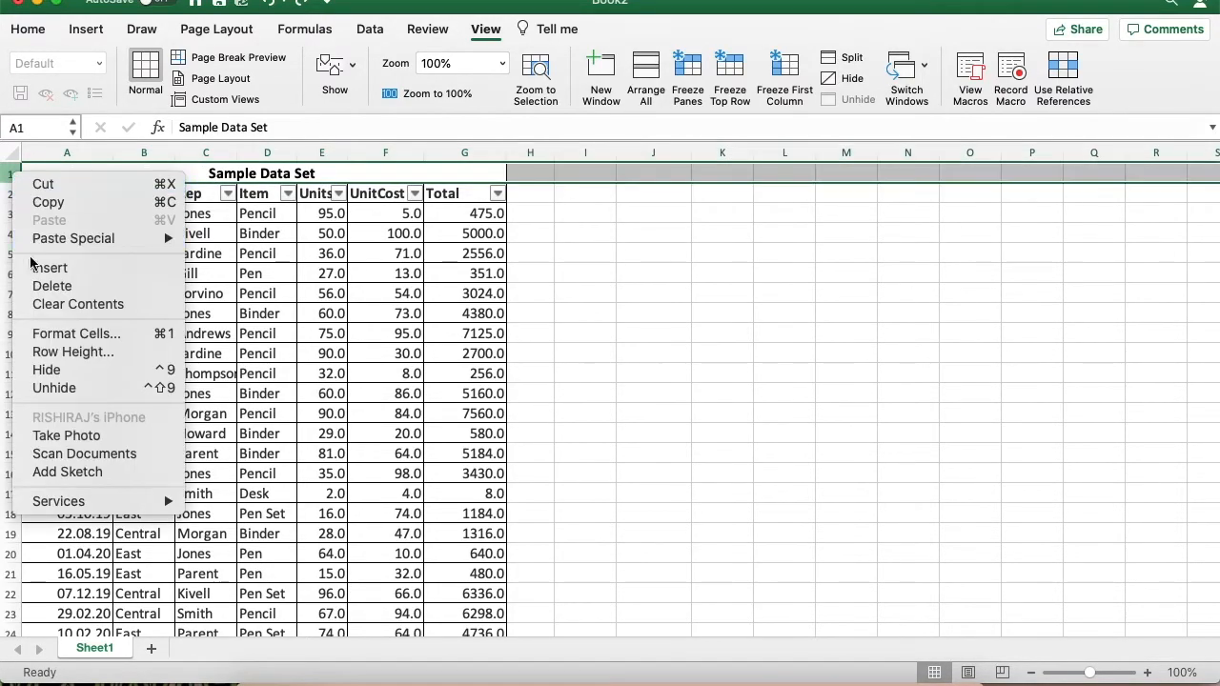
{"action": "left_click", "coordinate": [48, 368]}
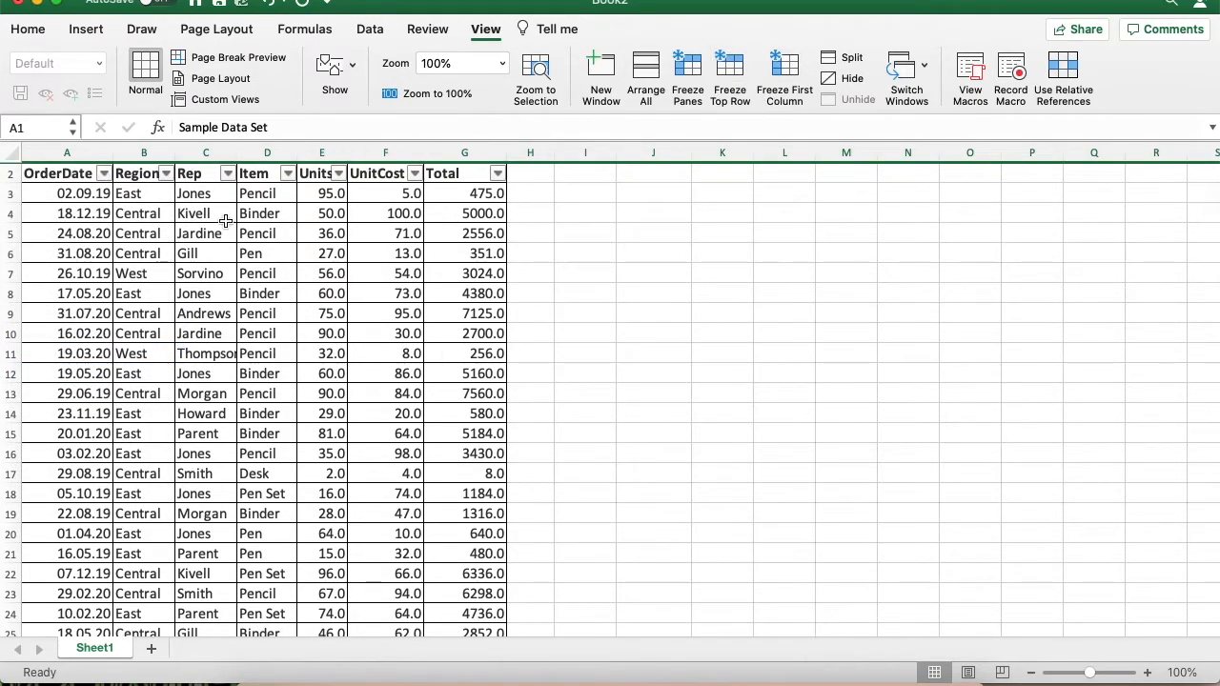
Freeze the top visible row with the column headers and check it down to the Total row.
{"action": "left_click", "coordinate": [156, 193]}
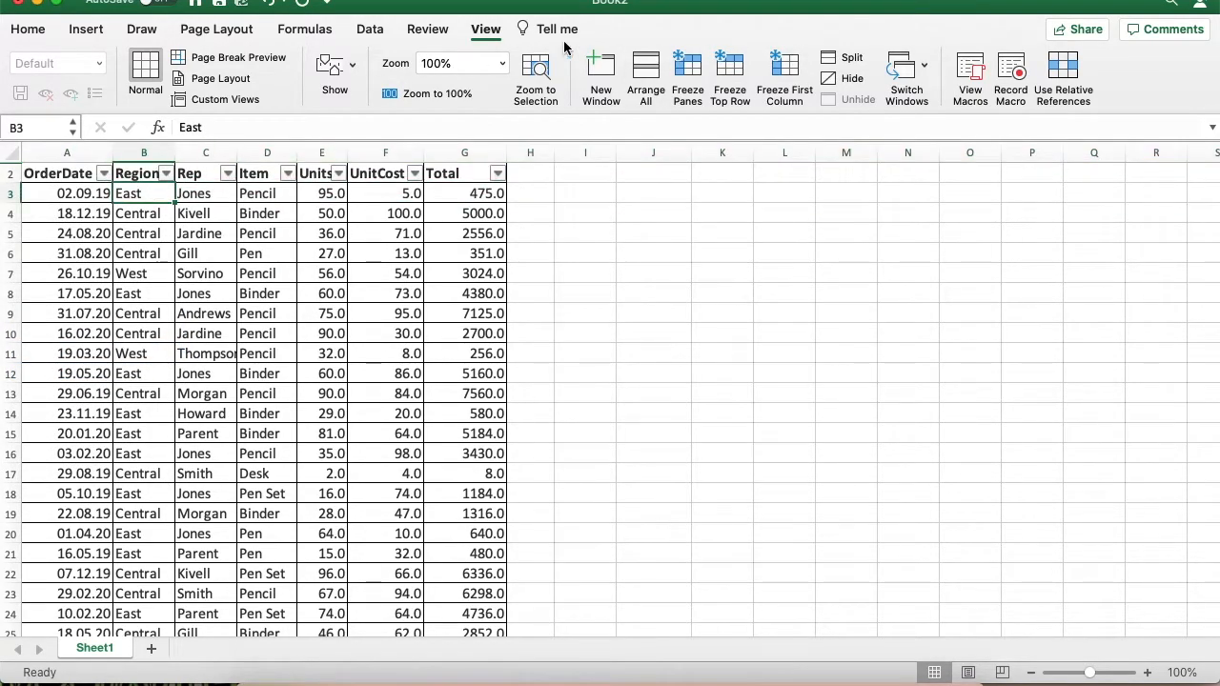
{"action": "left_click", "coordinate": [734, 65]}
{"action": "scroll", "coordinate": [246, 420], "scroll_direction": "down", "scroll_amount": 5}
{"action": "scroll", "coordinate": [246, 420], "scroll_direction": "down", "scroll_amount": 7}
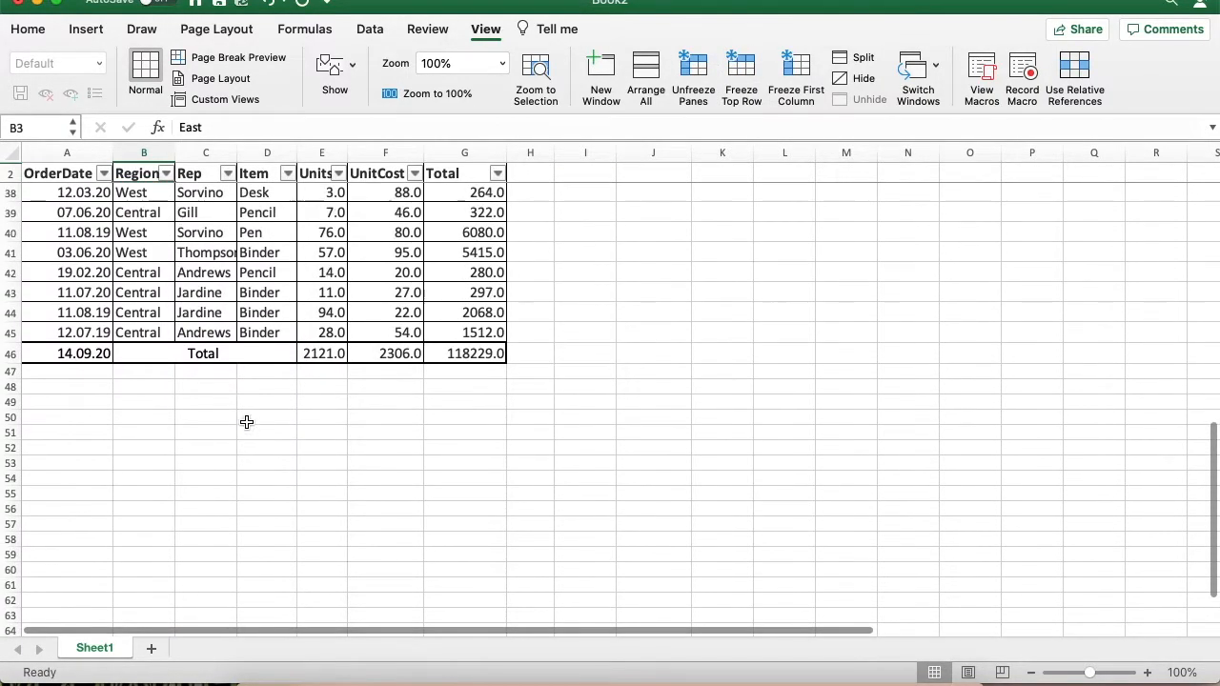
{"action": "scroll", "coordinate": [246, 422], "scroll_direction": "up", "scroll_amount": 10}
{"action": "scroll", "coordinate": [246, 422], "scroll_direction": "down", "scroll_amount": 9}
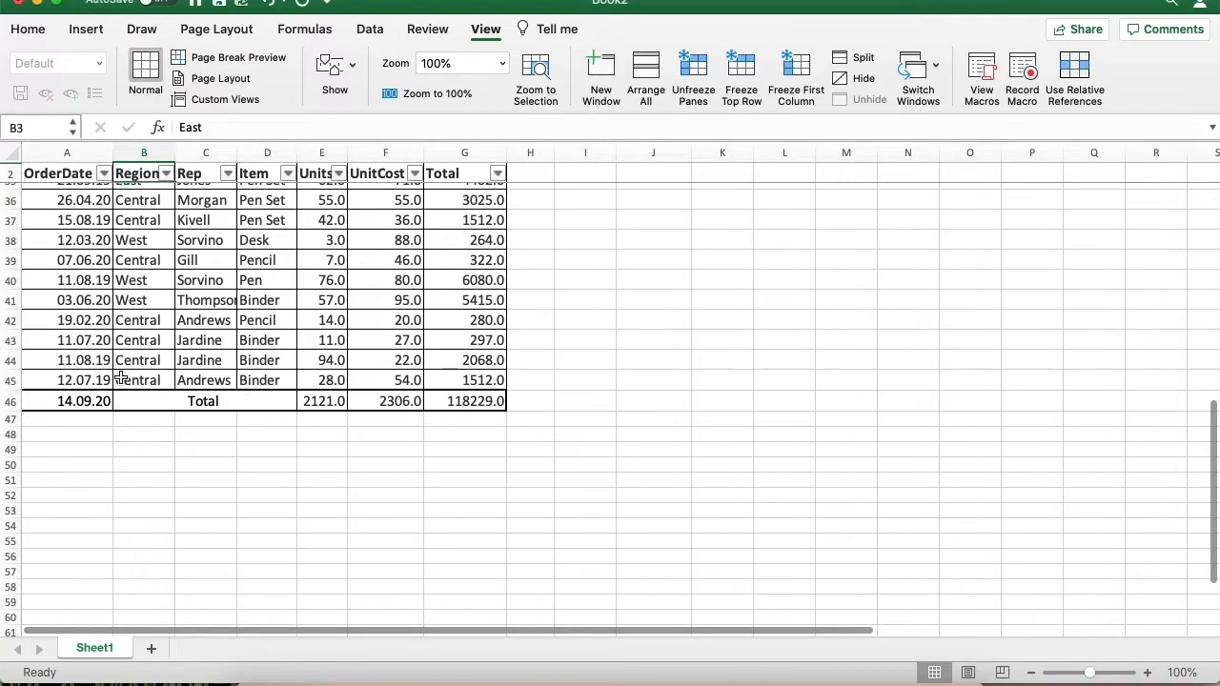
{"action": "scroll", "coordinate": [130, 371], "scroll_direction": "down", "scroll_amount": 1}
{"action": "scroll", "coordinate": [134, 365], "scroll_direction": "up", "scroll_amount": 15}
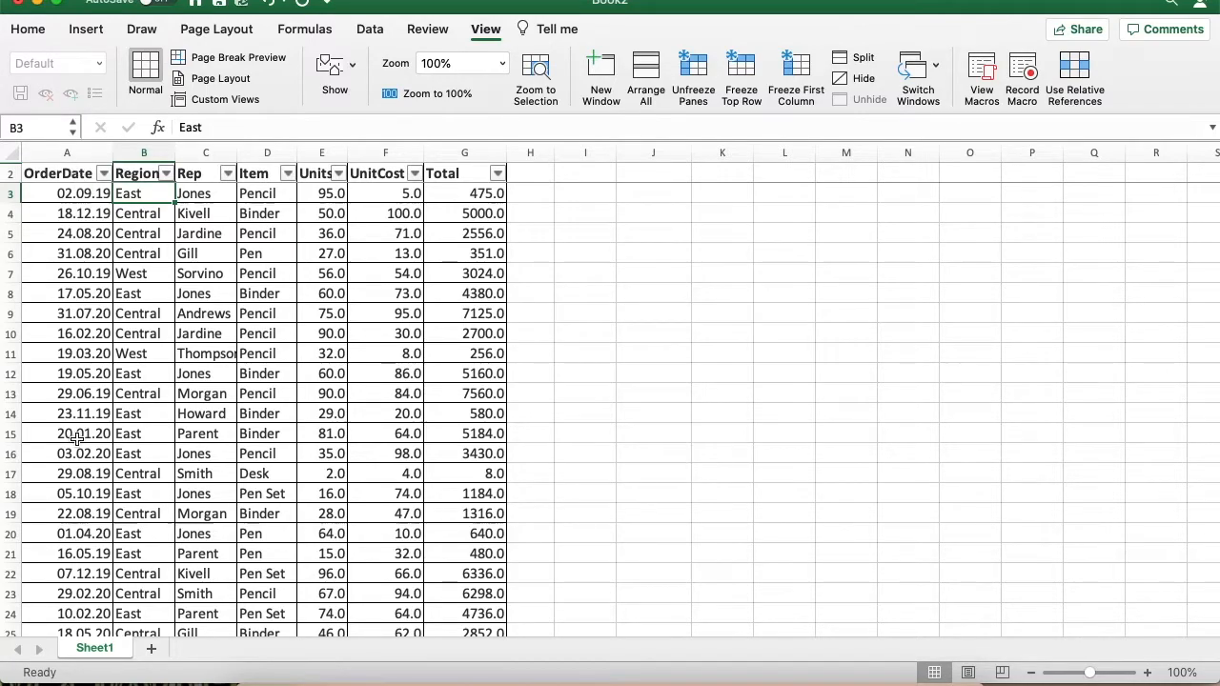
Replace the top-row freeze with panes frozen at cell B3 and check them across the data in both directions.
{"action": "left_click", "coordinate": [694, 61]}
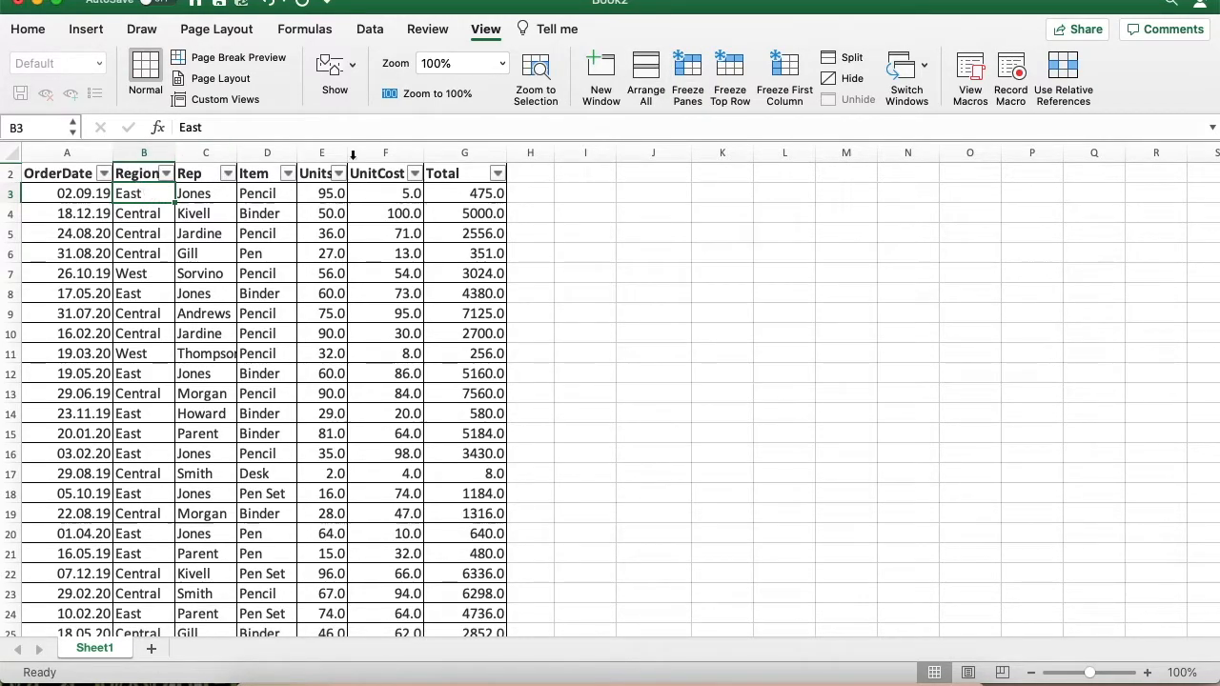
{"action": "left_click", "coordinate": [690, 67]}
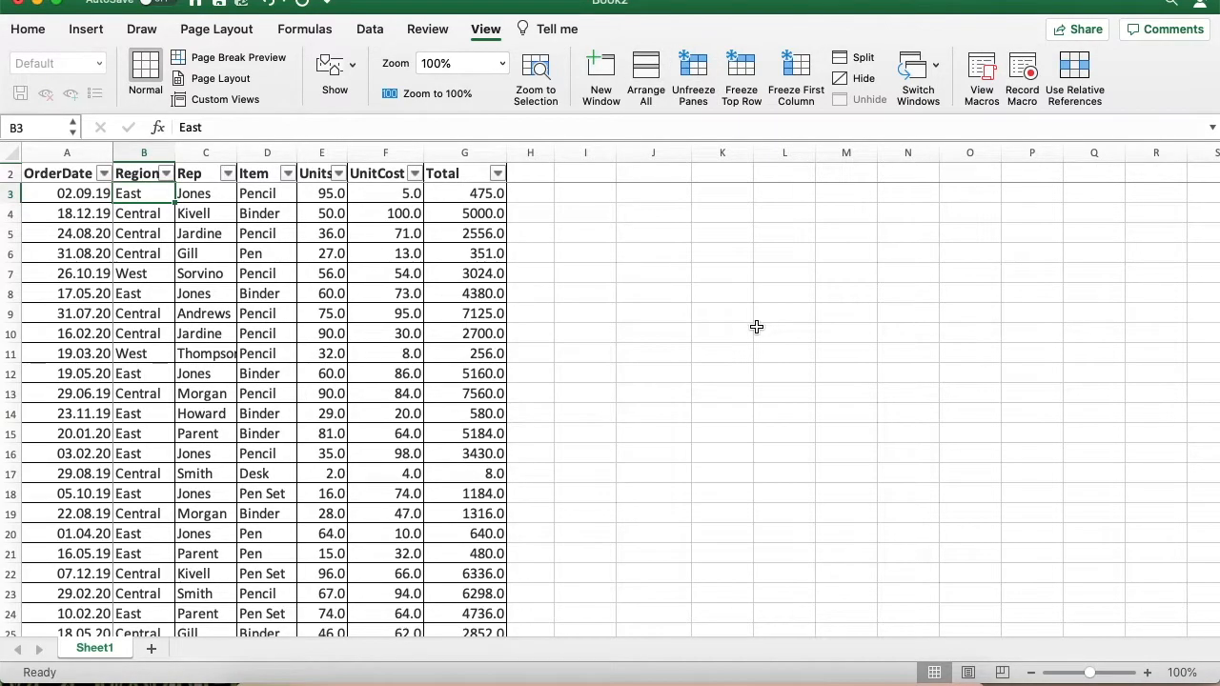
{"action": "scroll", "coordinate": [756, 327], "scroll_direction": "right", "scroll_amount": 4}
{"action": "scroll", "coordinate": [755, 327], "scroll_direction": "down", "scroll_amount": 6}
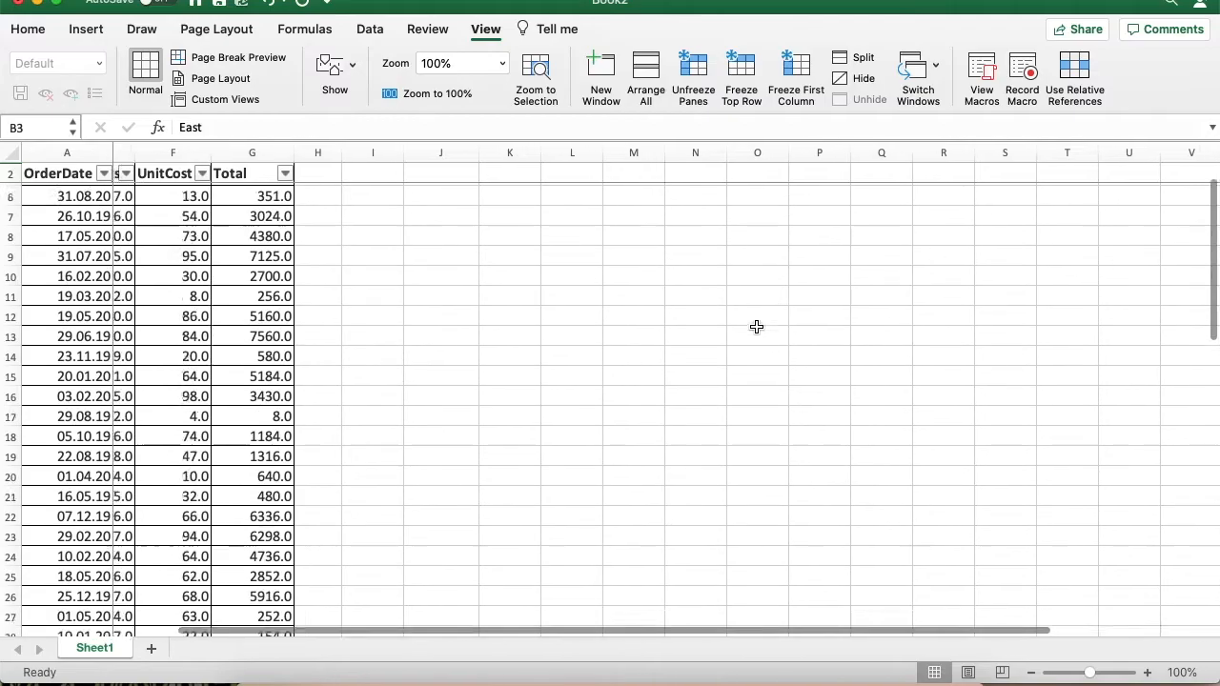
{"action": "scroll", "coordinate": [756, 327], "scroll_direction": "left", "scroll_amount": 3}
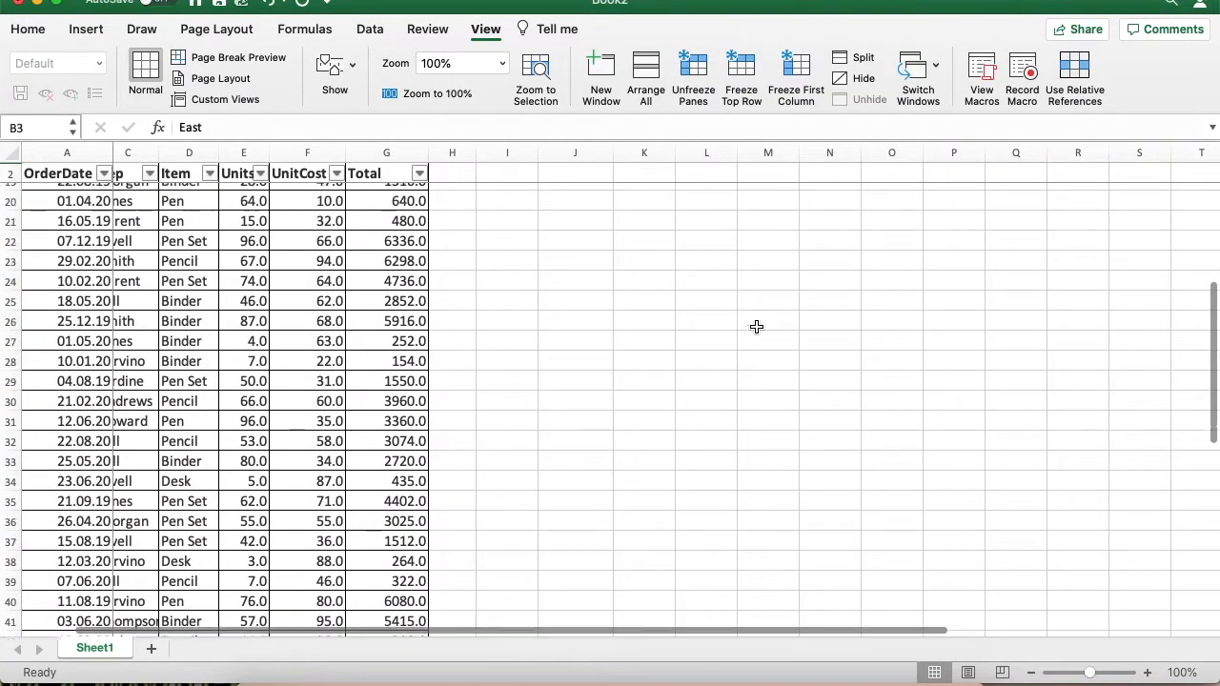
{"action": "scroll", "coordinate": [756, 327], "scroll_direction": "up", "scroll_amount": 6}
{"action": "scroll", "coordinate": [756, 327], "scroll_direction": "left", "scroll_amount": 2}
{"action": "scroll", "coordinate": [756, 327], "scroll_direction": "down", "scroll_amount": 5}
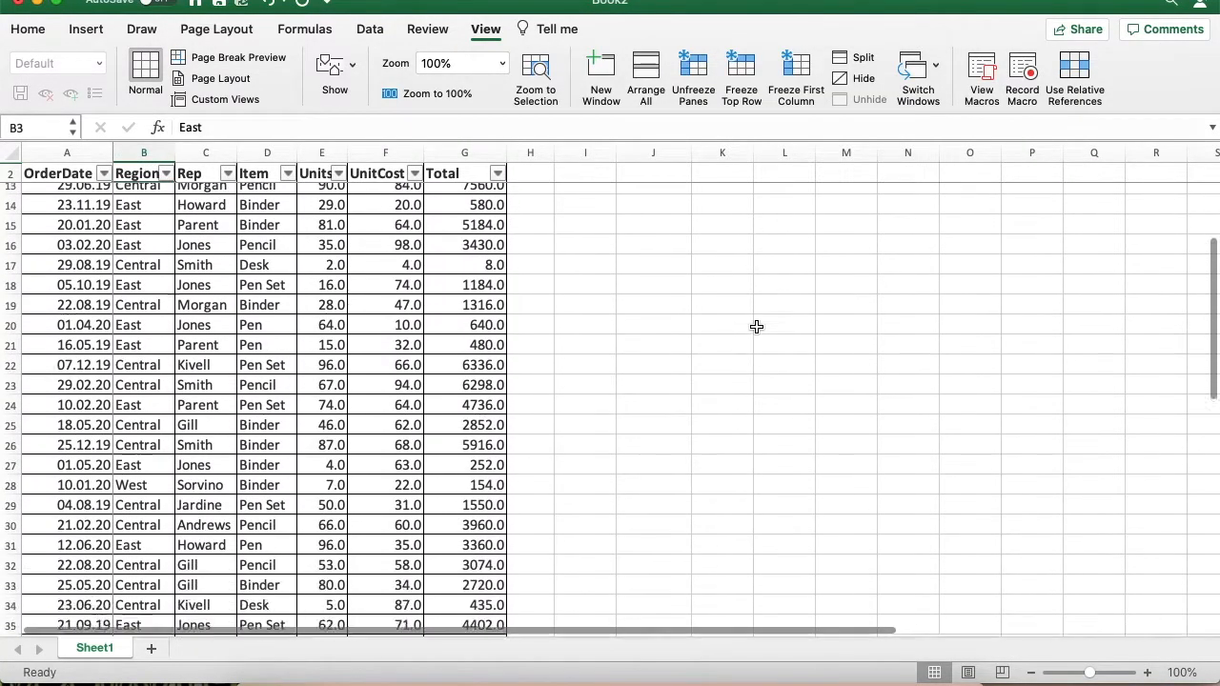
{"action": "scroll", "coordinate": [750, 327], "scroll_direction": "up", "scroll_amount": 5}
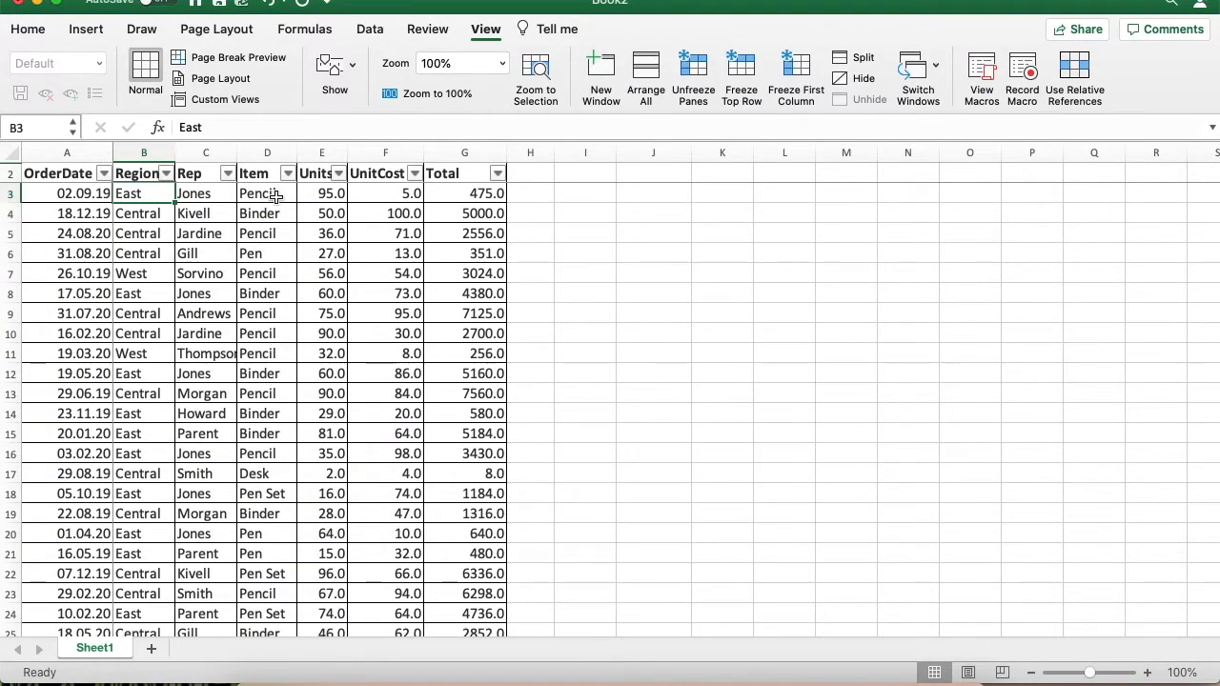
Unfreeze the panes that were frozen at cell B3.
{"action": "double_click", "coordinate": [153, 195]}
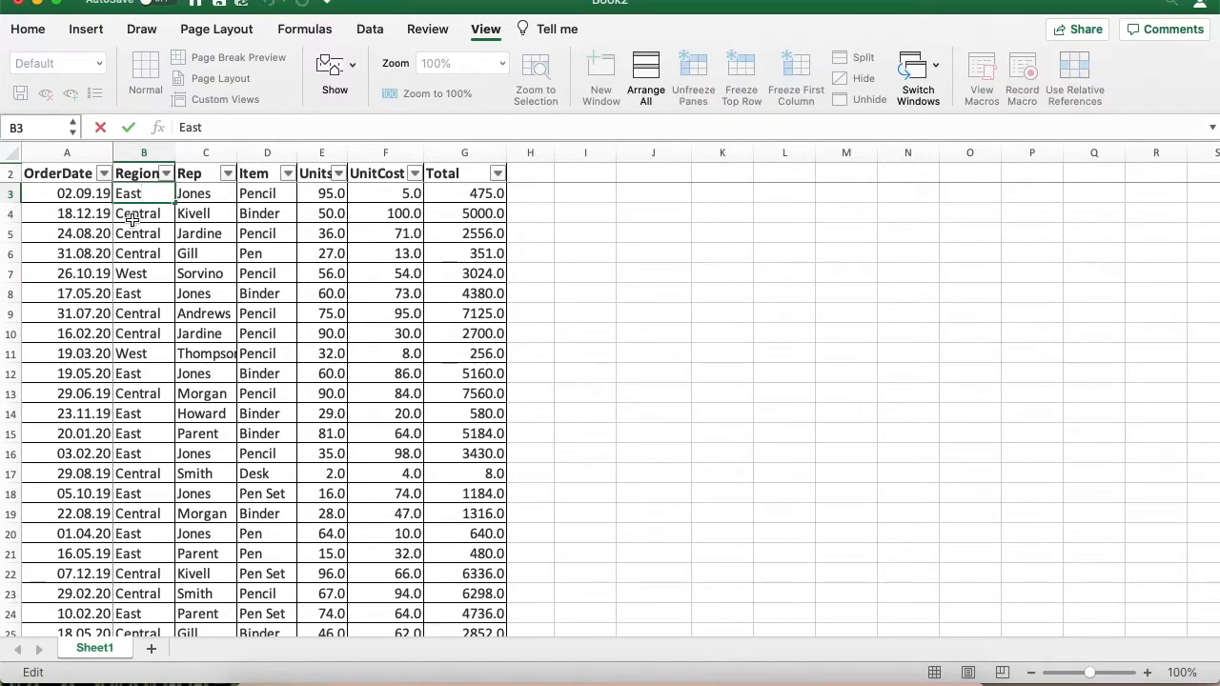
{"action": "left_click", "coordinate": [133, 217]}
{"action": "left_click", "coordinate": [152, 194]}
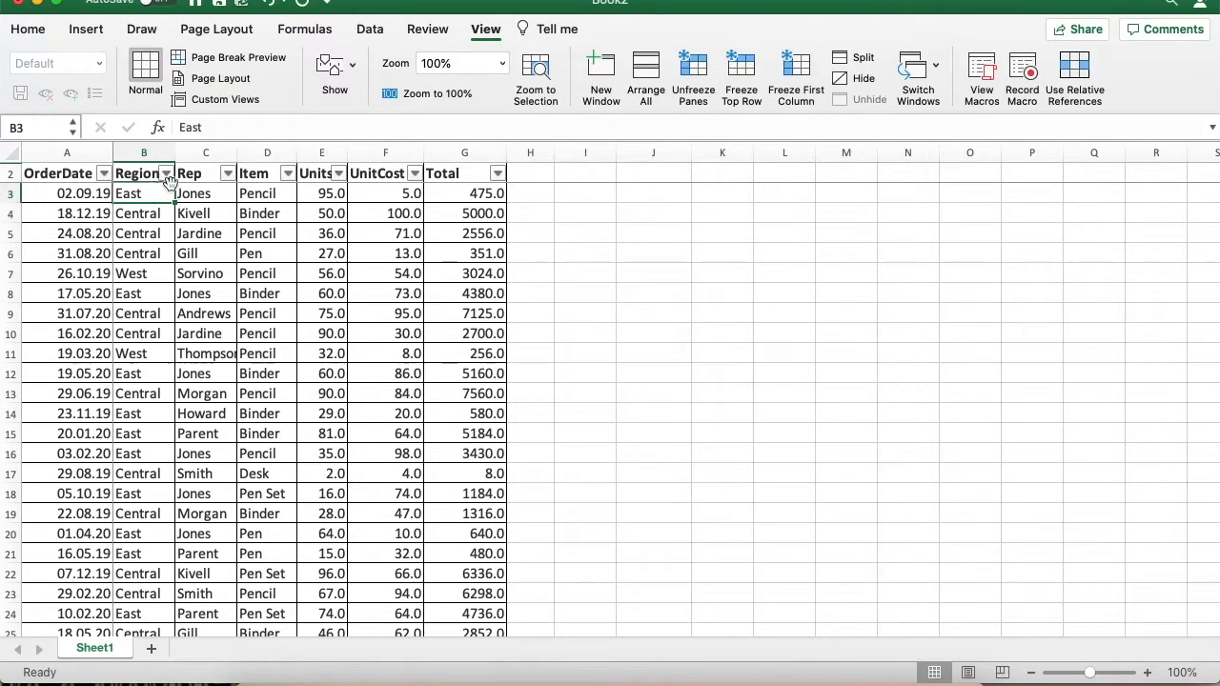
{"action": "left_click", "coordinate": [695, 63]}
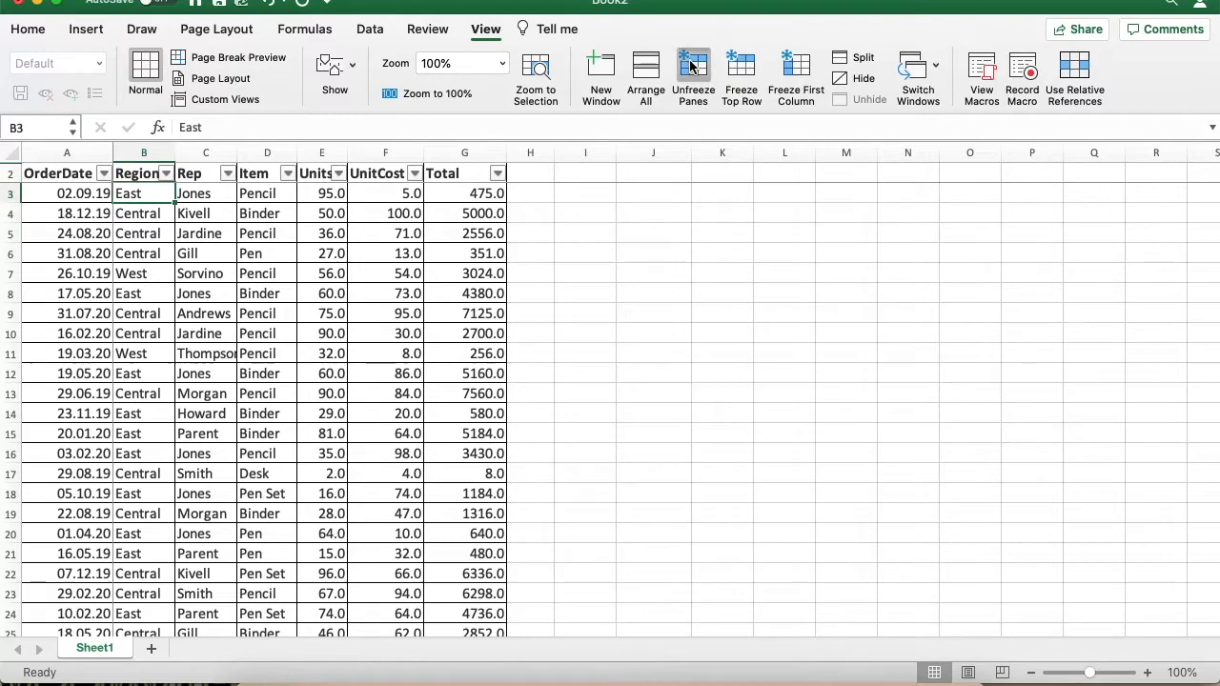
Freeze the panes at cell D9 and check which rows and columns stay fixed in both directions.
{"action": "left_click", "coordinate": [263, 317]}
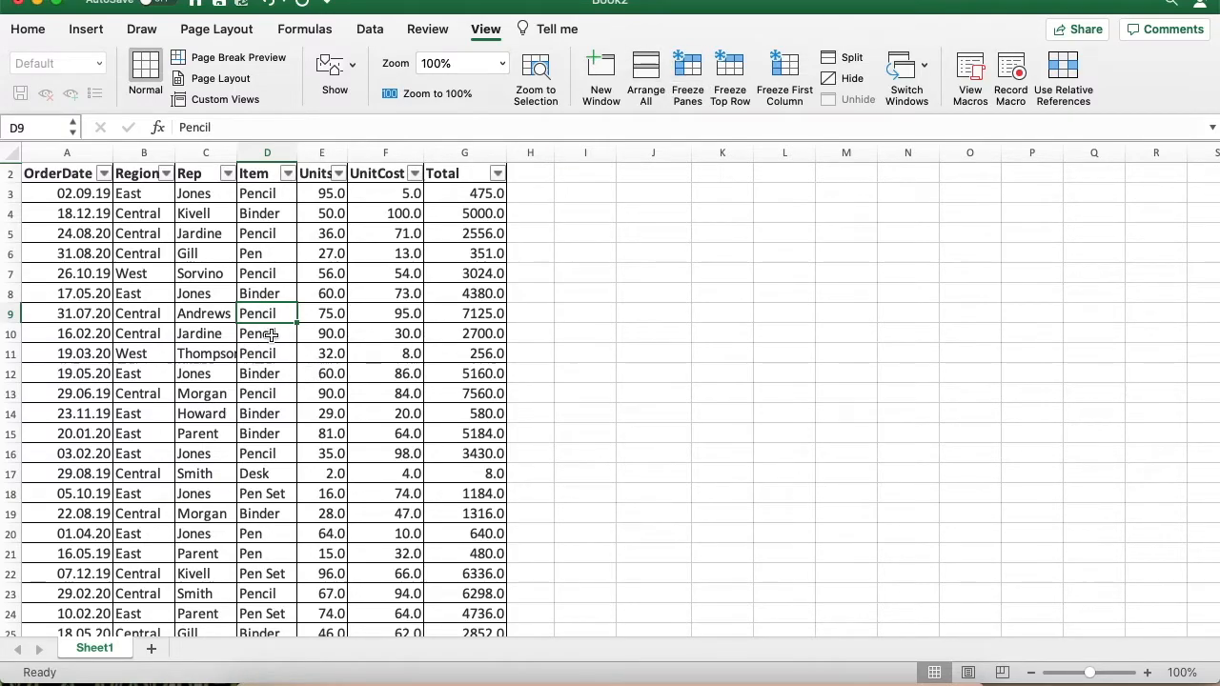
{"action": "left_click", "coordinate": [687, 74]}
{"action": "scroll", "coordinate": [434, 432], "scroll_direction": "down", "scroll_amount": 5}
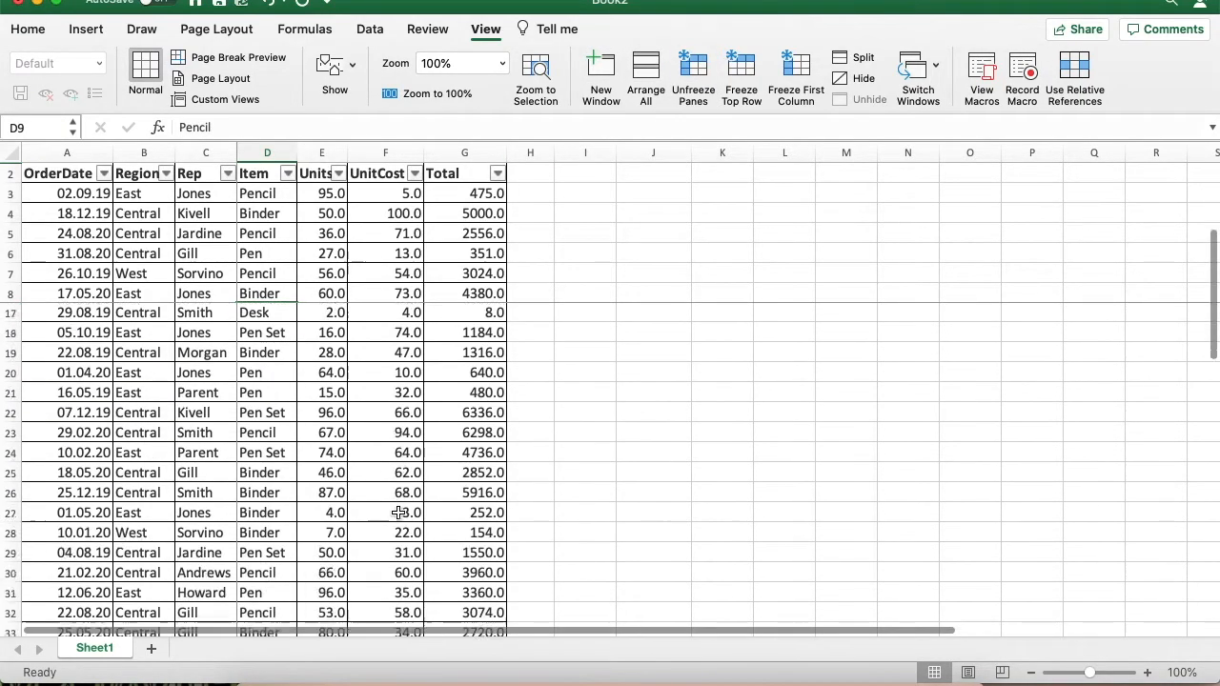
{"action": "scroll", "coordinate": [410, 477], "scroll_direction": "up", "scroll_amount": 5}
{"action": "scroll", "coordinate": [399, 513], "scroll_direction": "right", "scroll_amount": 3}
{"action": "scroll", "coordinate": [398, 513], "scroll_direction": "left", "scroll_amount": 3}
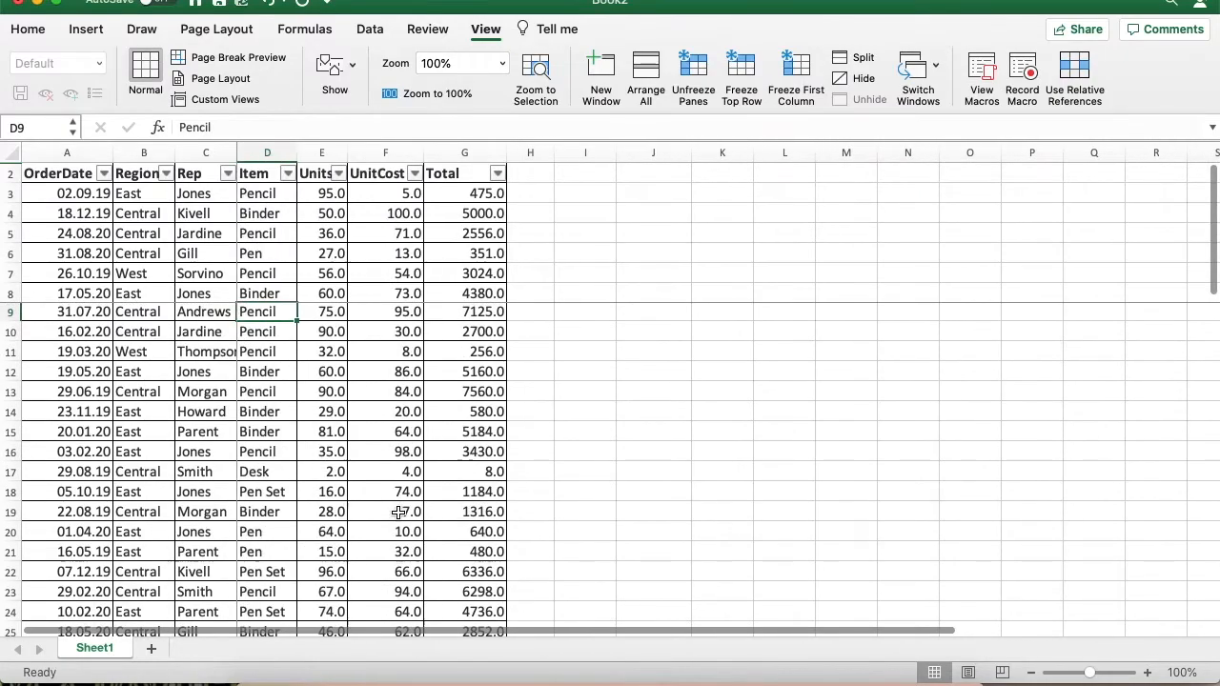
{"action": "scroll", "coordinate": [399, 513], "scroll_direction": "down", "scroll_amount": 5}
{"action": "scroll", "coordinate": [398, 512], "scroll_direction": "right", "scroll_amount": 3}
{"action": "scroll", "coordinate": [398, 512], "scroll_direction": "left", "scroll_amount": 3}
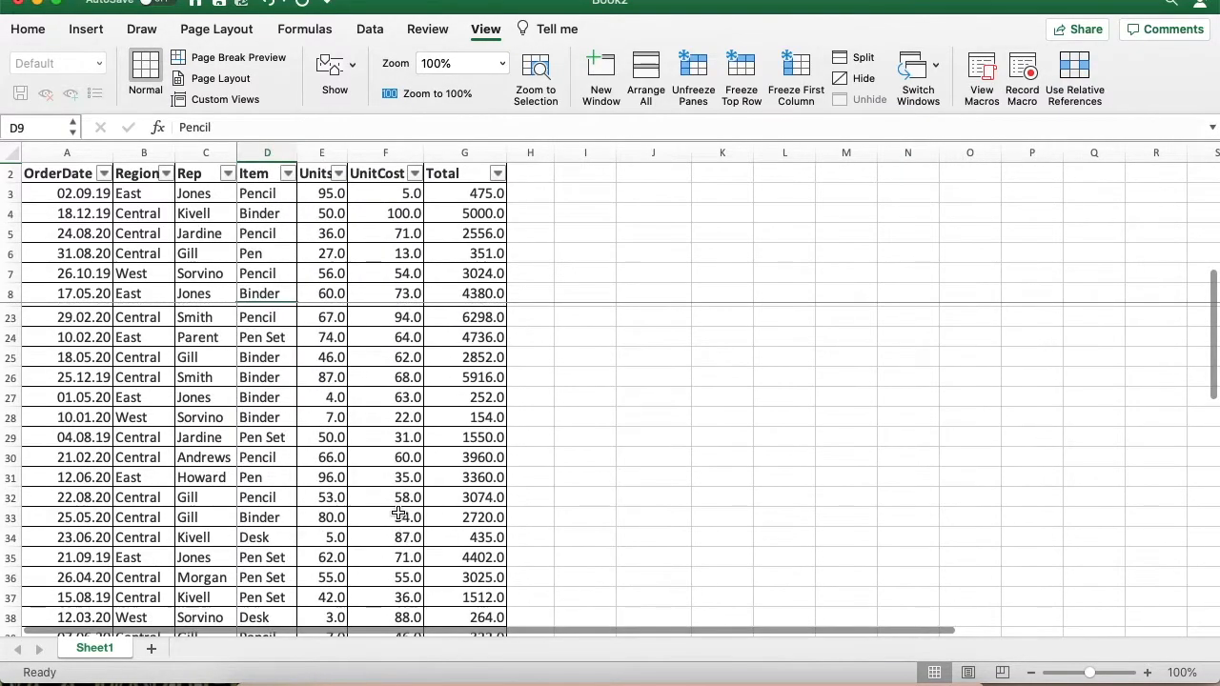
{"action": "scroll", "coordinate": [399, 513], "scroll_direction": "up", "scroll_amount": 5}
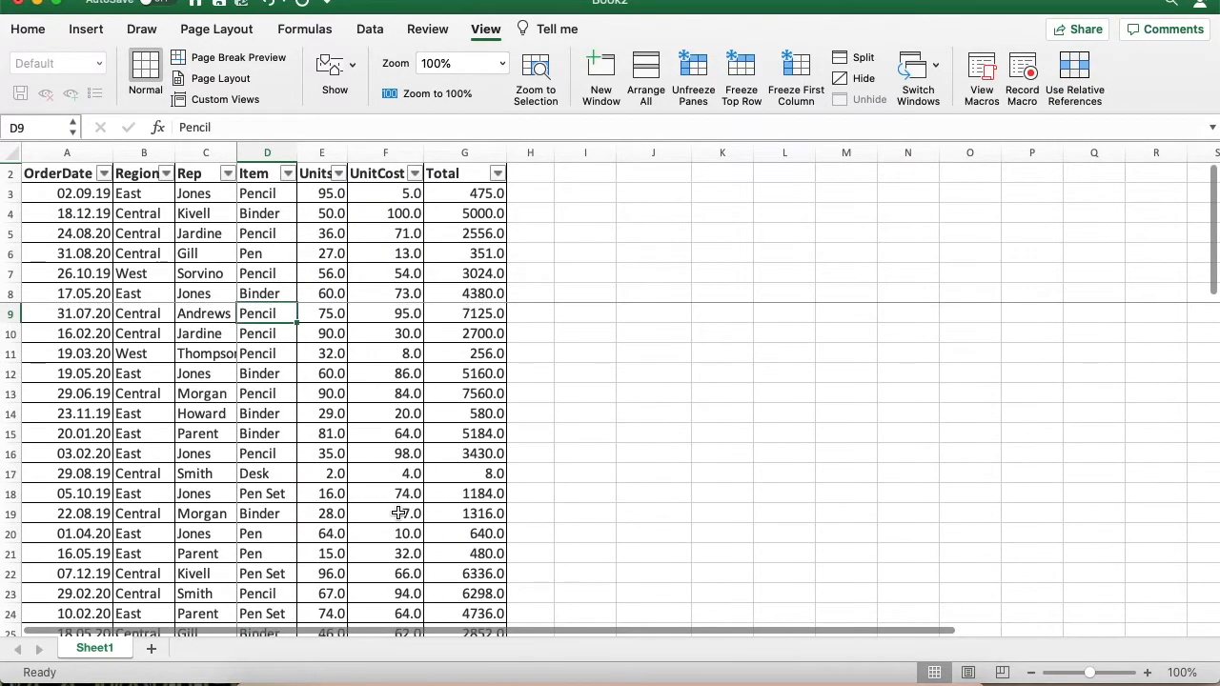
Replace the D9 freeze with panes frozen at cell B3, fixing the header row and the OrderDate column.
{"action": "left_click", "coordinate": [693, 74]}
{"action": "left_click", "coordinate": [130, 193]}
{"action": "left_click", "coordinate": [718, 71]}
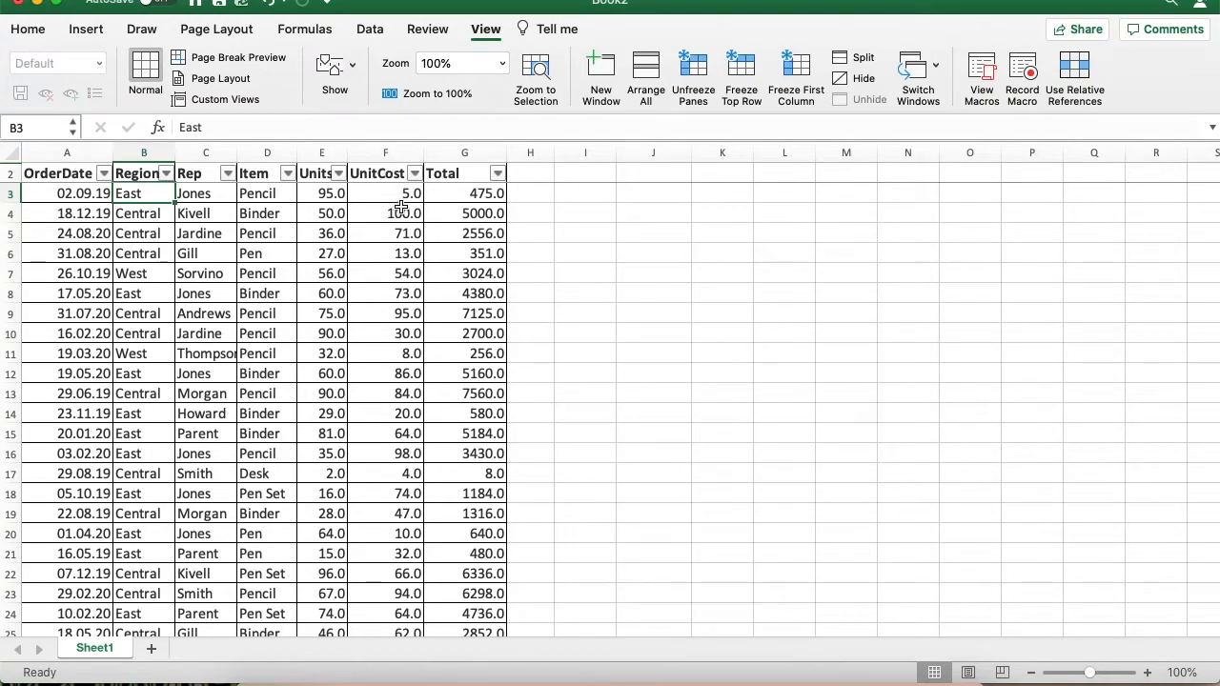
Examine the data rows from top to end to check the header row's freeze.
{"action": "scroll", "coordinate": [395, 263], "scroll_direction": "down", "scroll_amount": 7}
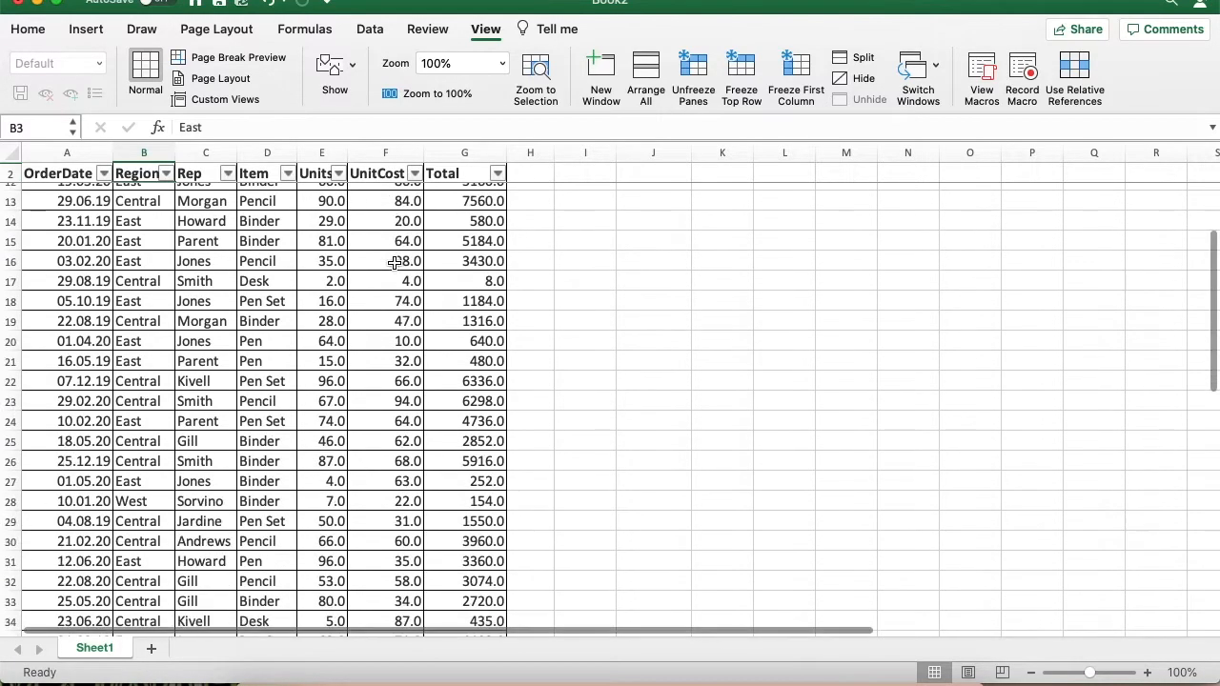
{"action": "scroll", "coordinate": [380, 352], "scroll_direction": "down", "scroll_amount": 3}
{"action": "scroll", "coordinate": [379, 351], "scroll_direction": "up", "scroll_amount": 10}
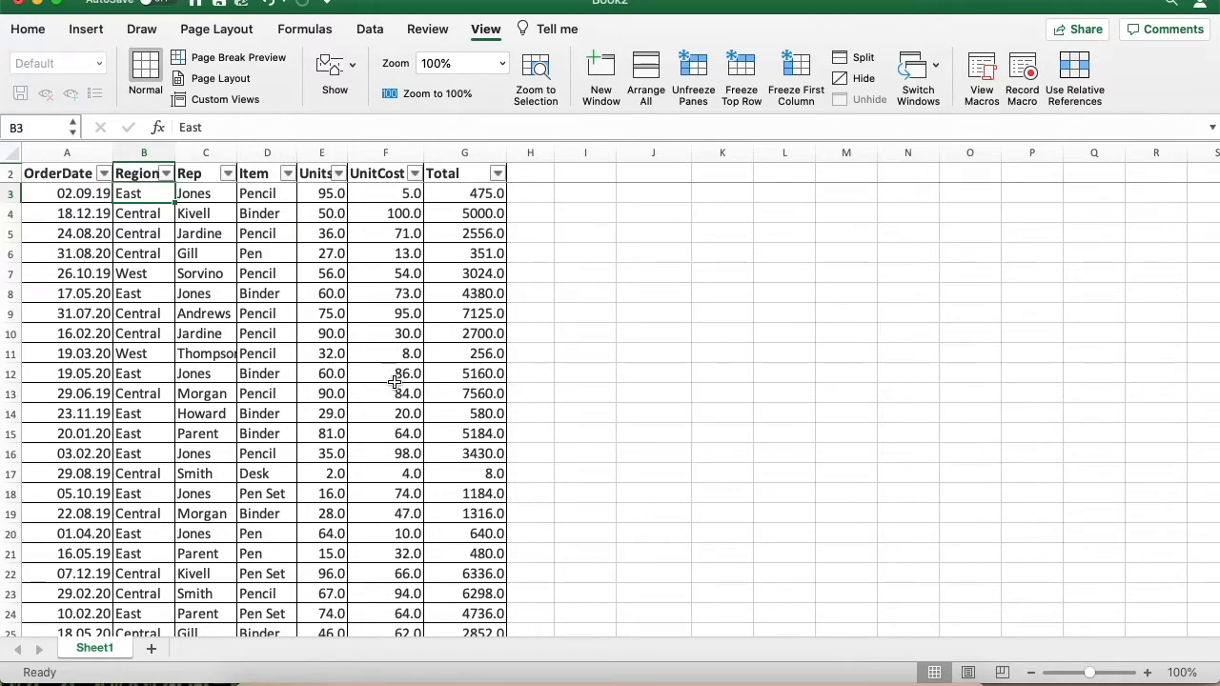
{"action": "scroll", "coordinate": [394, 382], "scroll_direction": "down", "scroll_amount": 1}
{"action": "scroll", "coordinate": [394, 381], "scroll_direction": "up", "scroll_amount": 1}
{"action": "scroll", "coordinate": [382, 273], "scroll_direction": "down", "scroll_amount": 5}
{"action": "scroll", "coordinate": [383, 273], "scroll_direction": "down", "scroll_amount": 12}
{"action": "scroll", "coordinate": [383, 272], "scroll_direction": "up", "scroll_amount": 15}
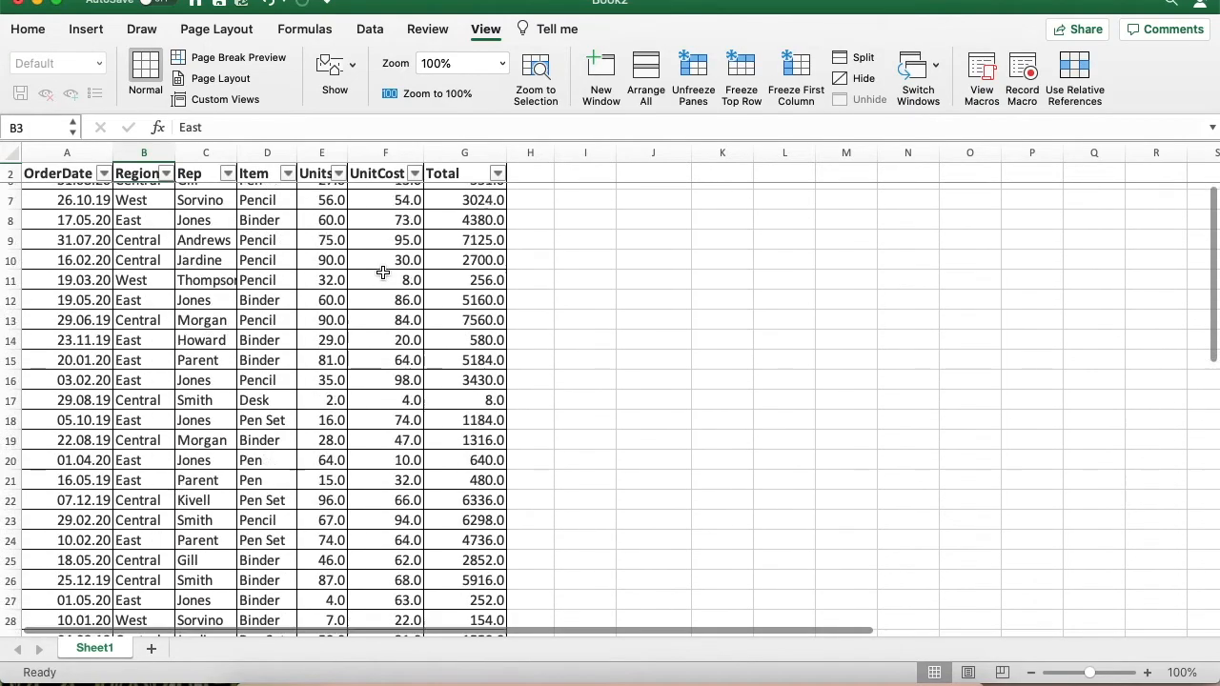
{"action": "scroll", "coordinate": [382, 273], "scroll_direction": "up", "scroll_amount": 3}
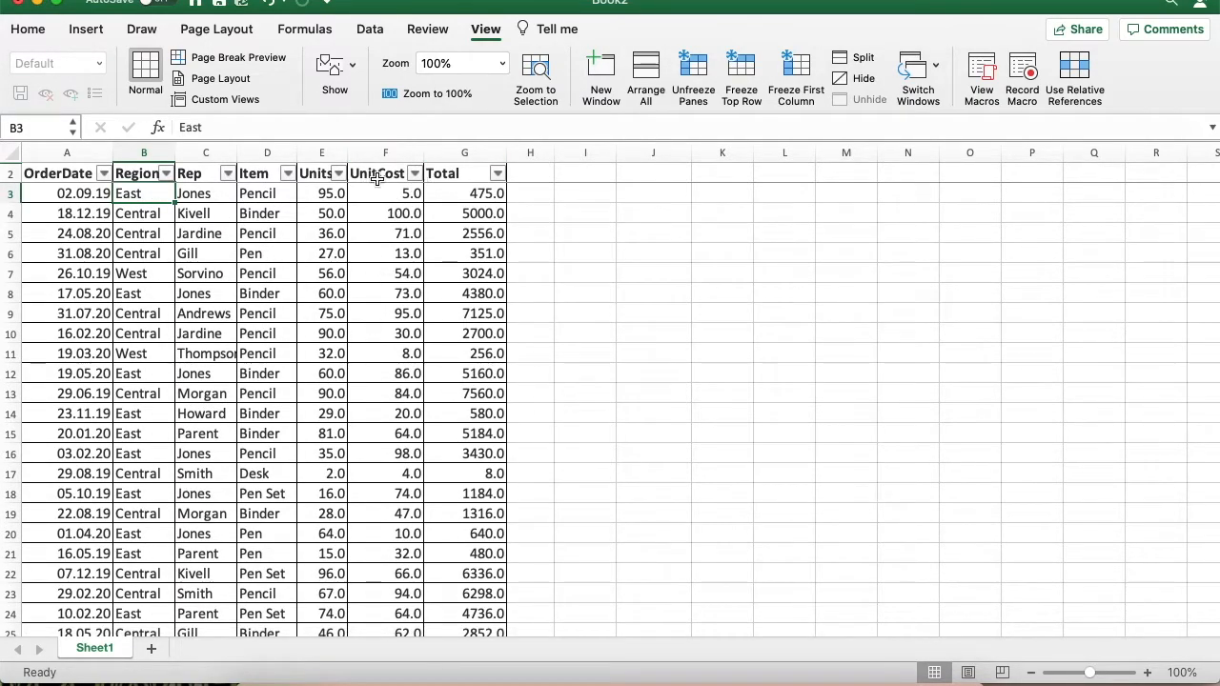
Filter the UnitCost column to values less than or equal to 30 and review the filtered rows.
{"action": "left_click", "coordinate": [414, 175]}
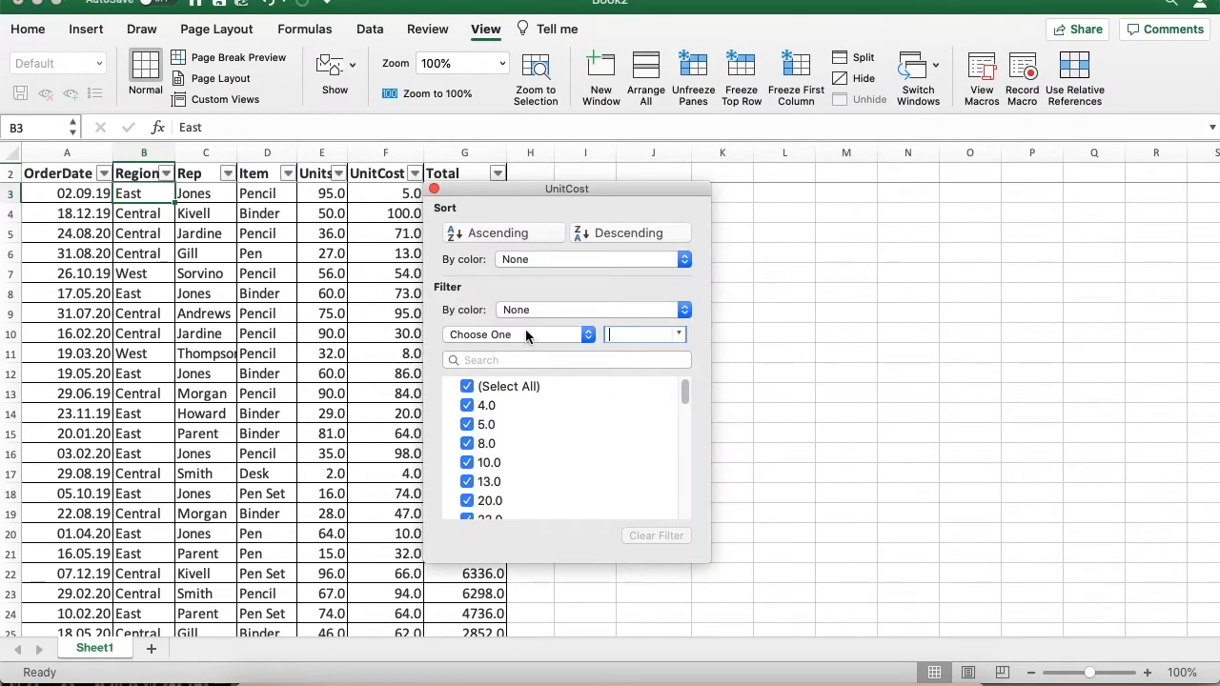
{"action": "left_click", "coordinate": [488, 332]}
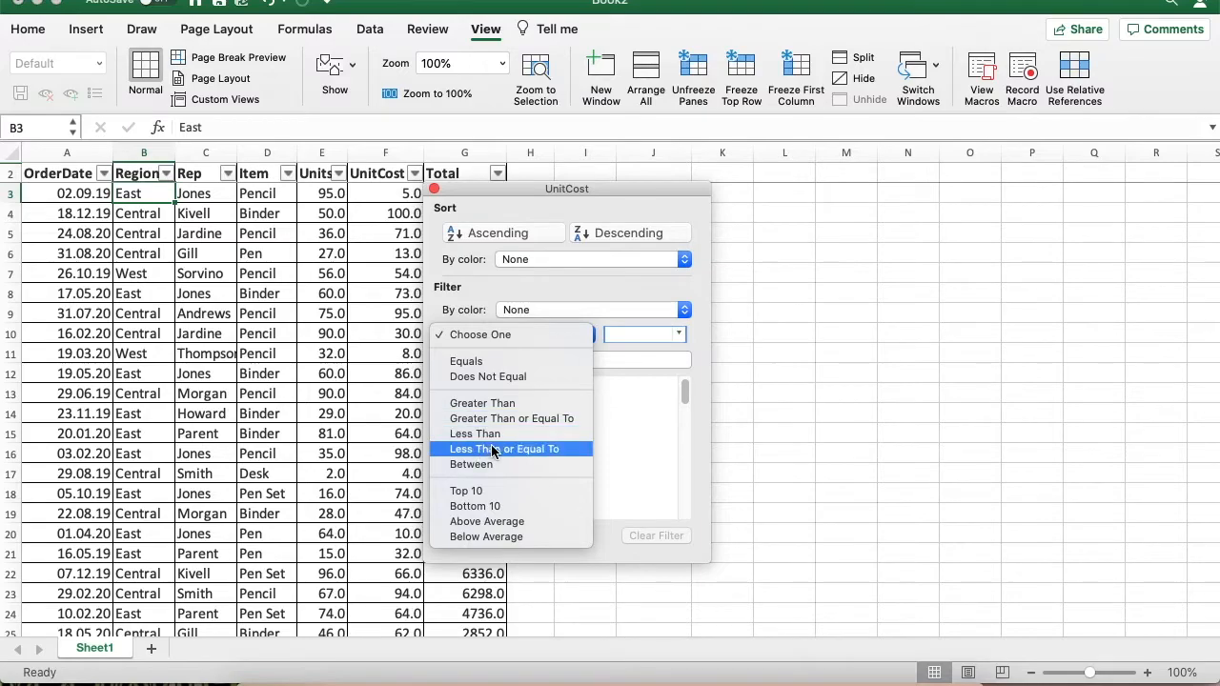
{"action": "left_click", "coordinate": [541, 450]}
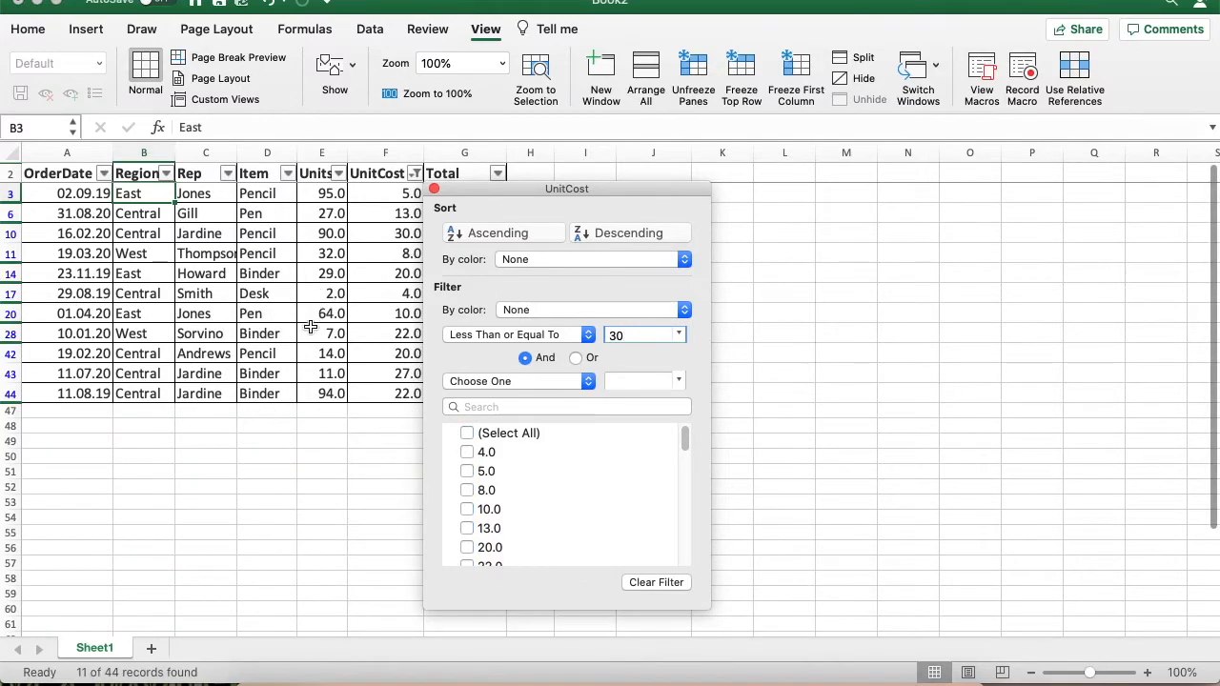
{"action": "left_click", "coordinate": [434, 190]}
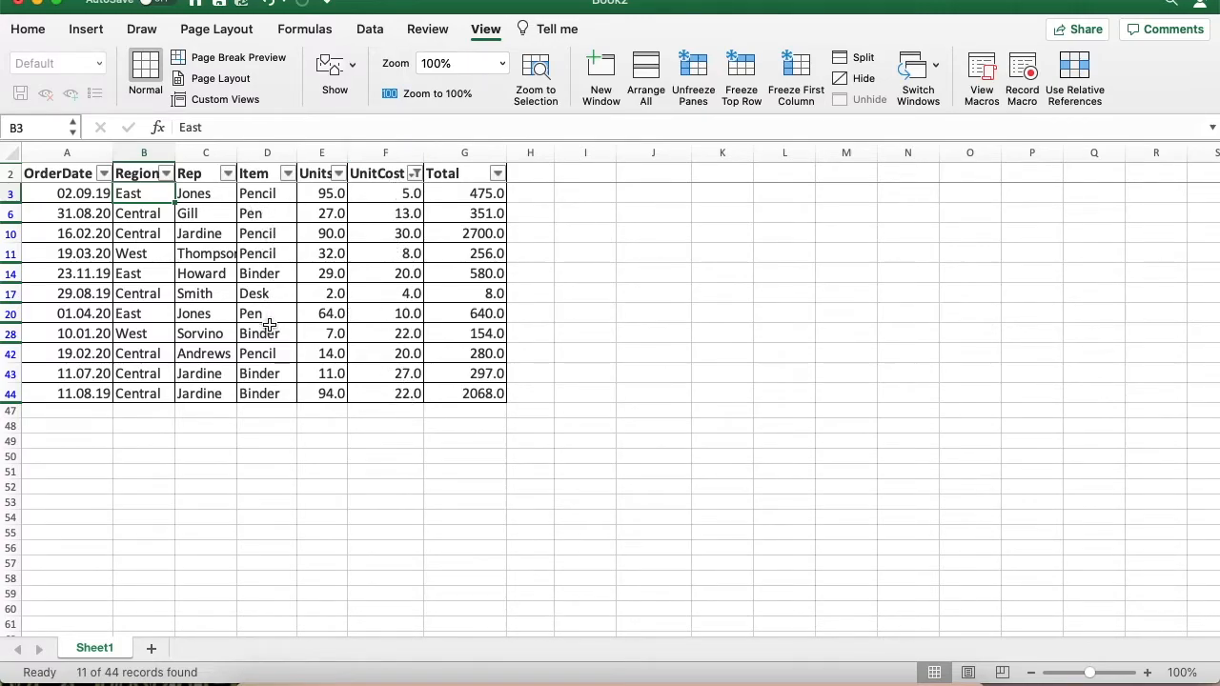
{"action": "scroll", "coordinate": [359, 333], "scroll_direction": "down", "scroll_amount": 2}
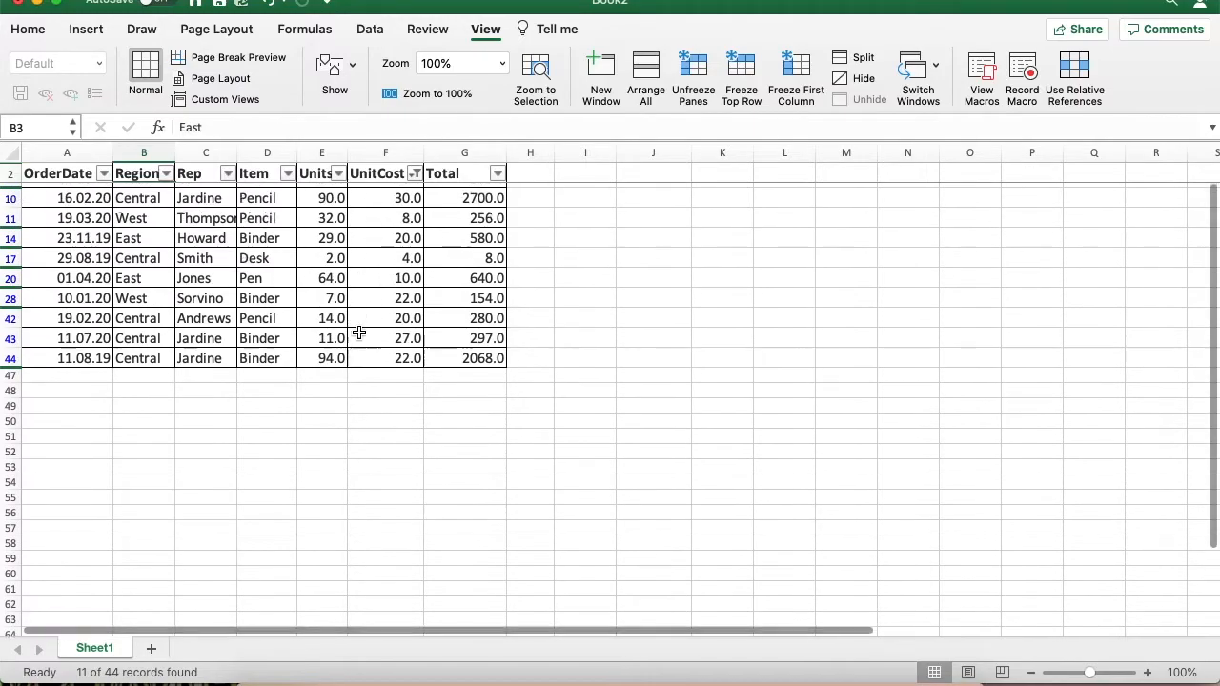
{"action": "scroll", "coordinate": [356, 330], "scroll_direction": "up", "scroll_amount": 2}
{"action": "scroll", "coordinate": [357, 330], "scroll_direction": "right", "scroll_amount": 1}
Clear the filter on the UnitCost column and look through the full data rows.
{"action": "left_click", "coordinate": [410, 174]}
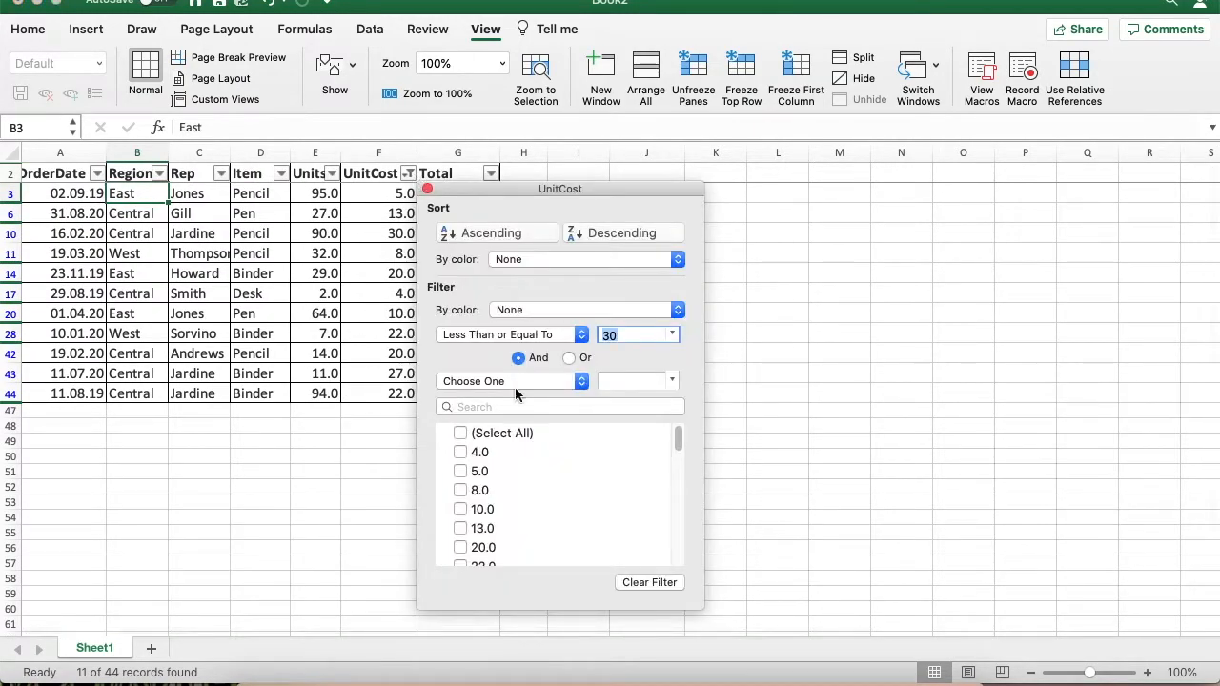
{"action": "left_click", "coordinate": [649, 583]}
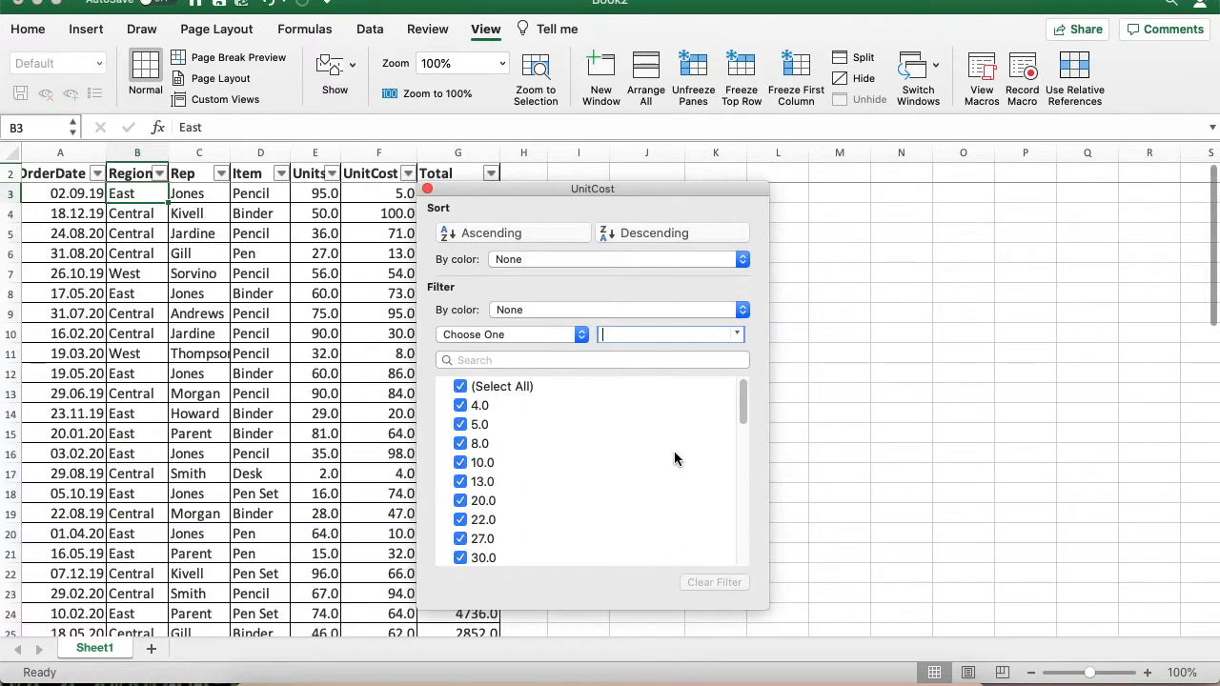
{"action": "left_click", "coordinate": [316, 373]}
{"action": "scroll", "coordinate": [371, 262], "scroll_direction": "down", "scroll_amount": 6}
{"action": "scroll", "coordinate": [373, 259], "scroll_direction": "up", "scroll_amount": 6}
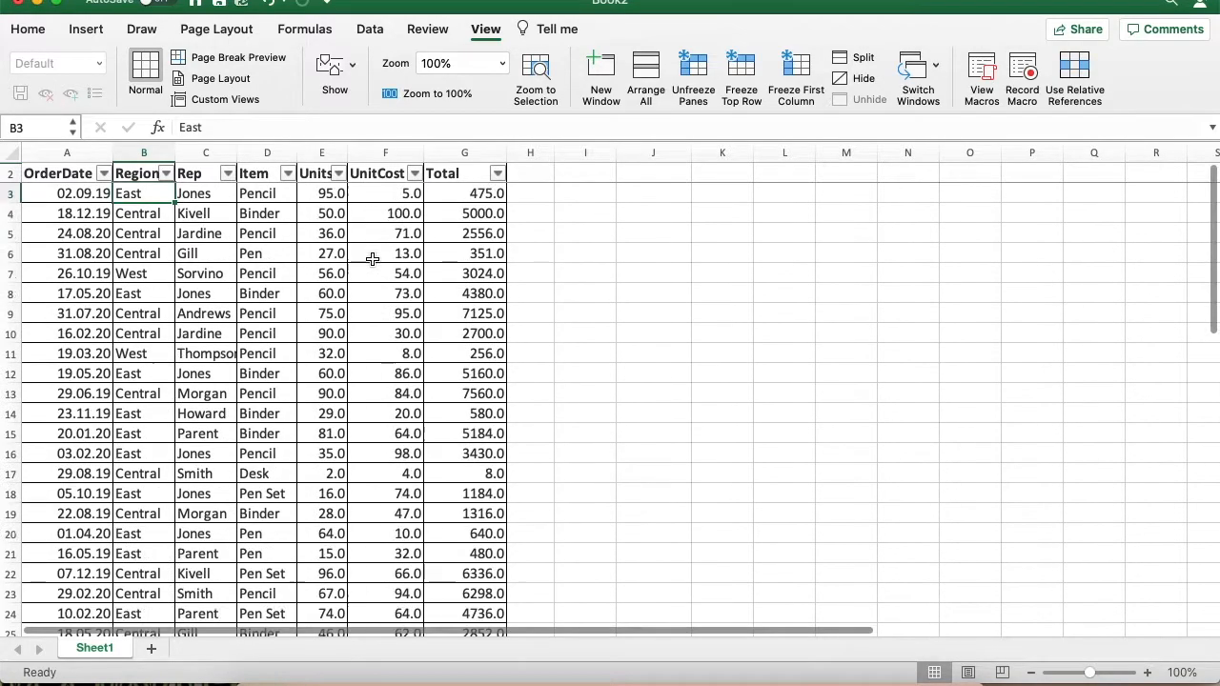
Examine the UnitCost column from its first value in F3 down to its total in F46.
{"action": "left_click", "coordinate": [390, 190]}
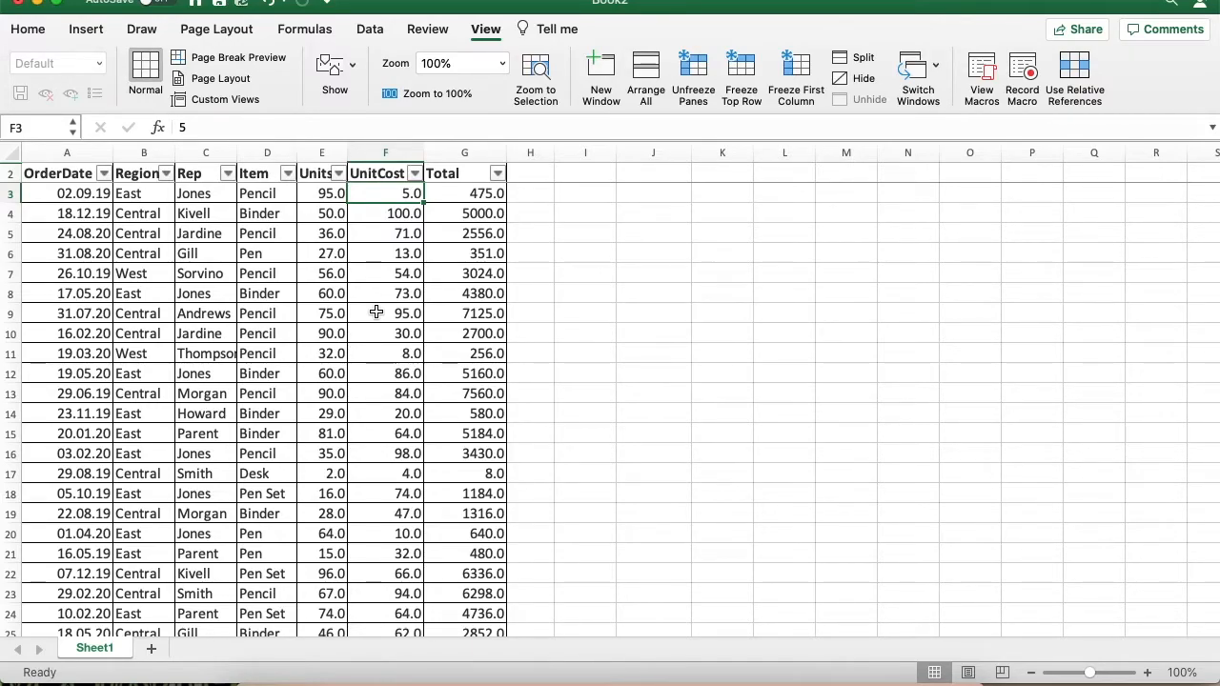
{"action": "scroll", "coordinate": [377, 313], "scroll_direction": "down", "scroll_amount": 10}
{"action": "scroll", "coordinate": [376, 313], "scroll_direction": "up", "scroll_amount": 8}
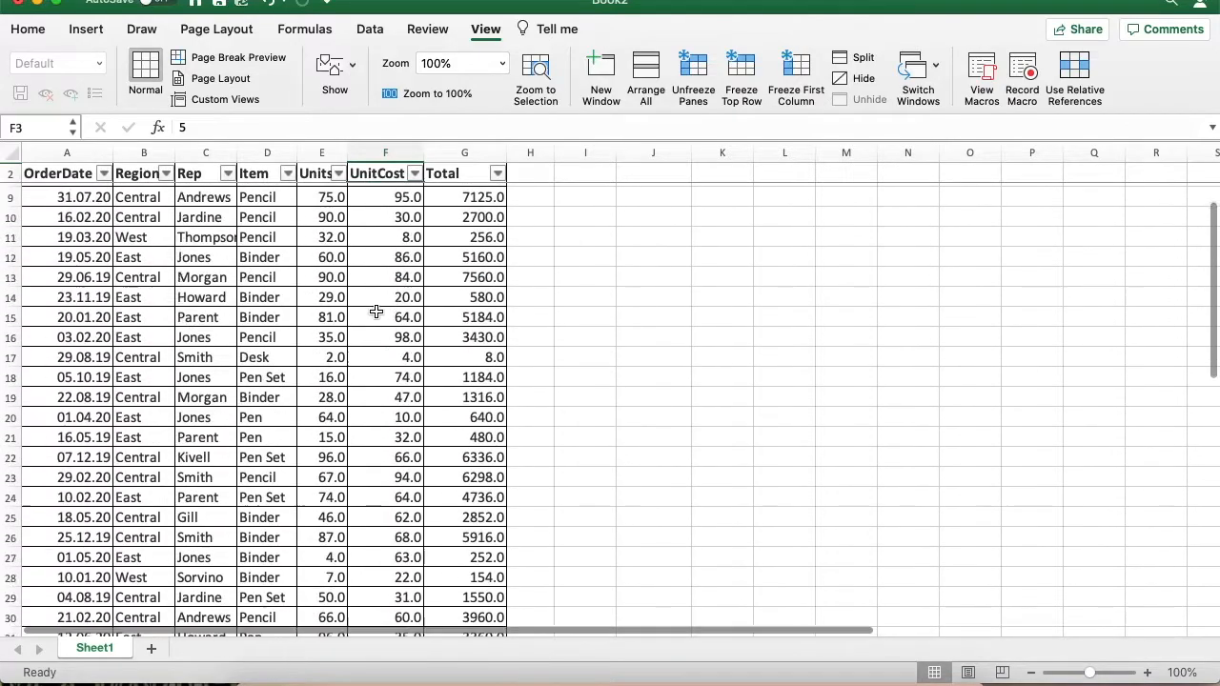
{"action": "scroll", "coordinate": [377, 312], "scroll_direction": "up", "scroll_amount": 3}
{"action": "key", "text": "Down"}
{"action": "left_click", "coordinate": [400, 190]}
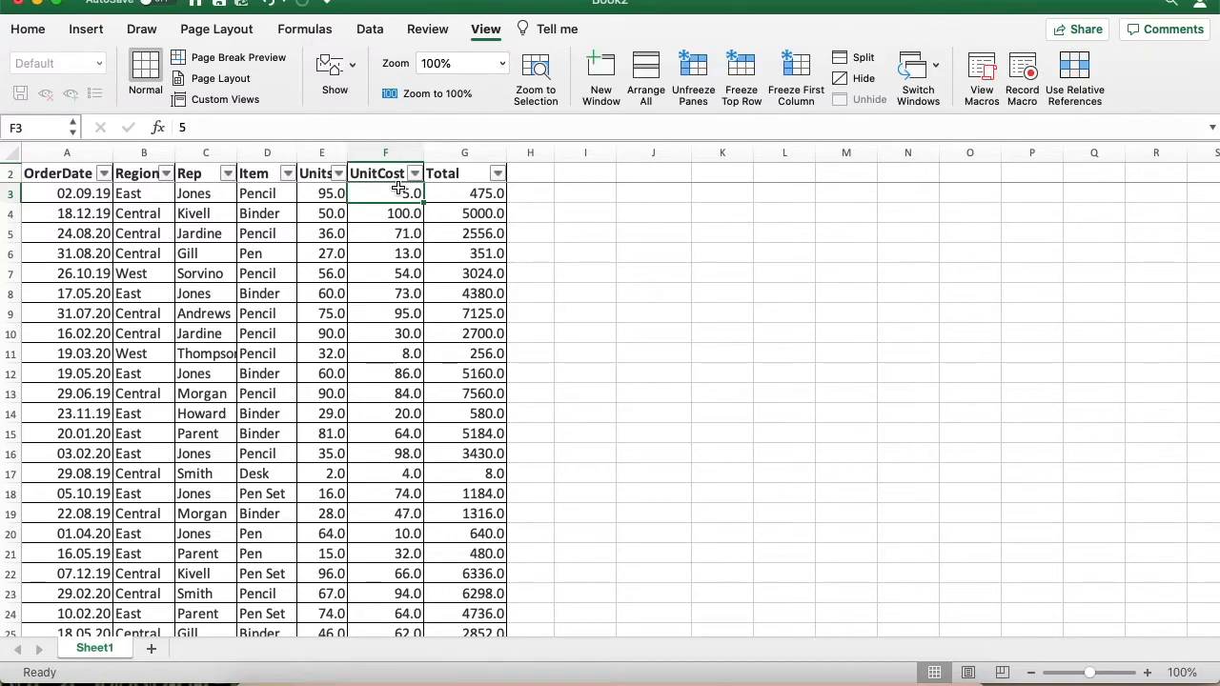
{"action": "key", "text": "ctrl+Down"}
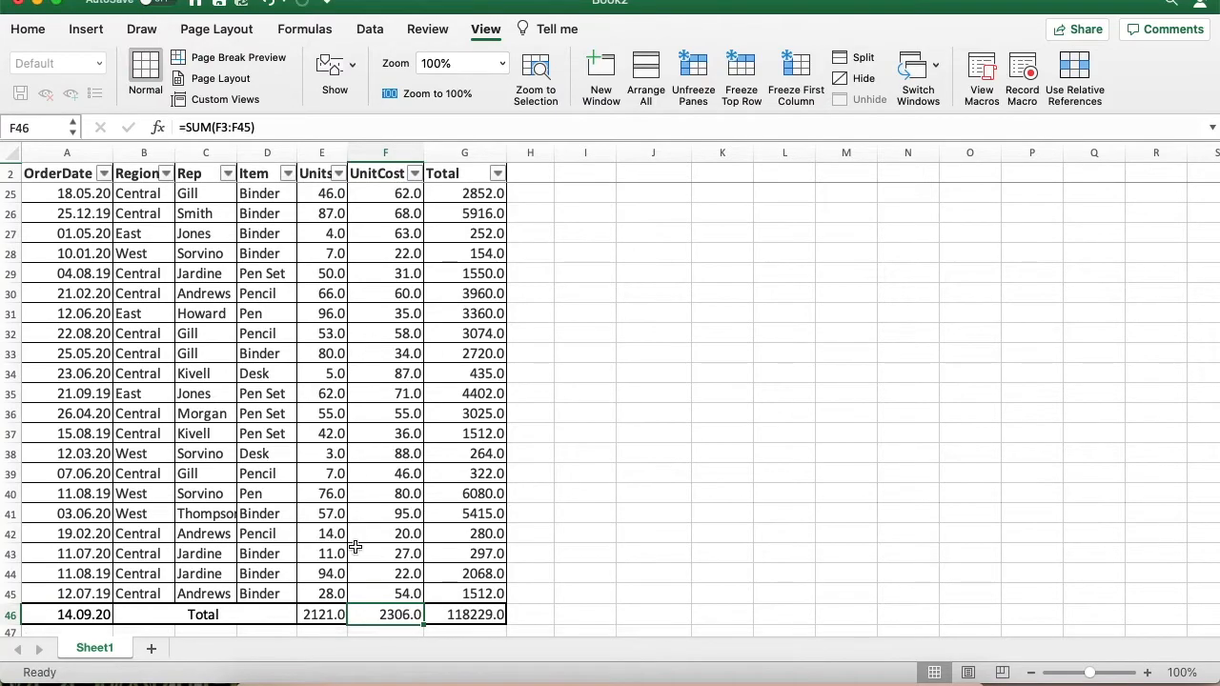
Delete the sum formulas from cells E46 to G46 in the Total row and check the cleared cells.
{"action": "left_click", "coordinate": [320, 615]}
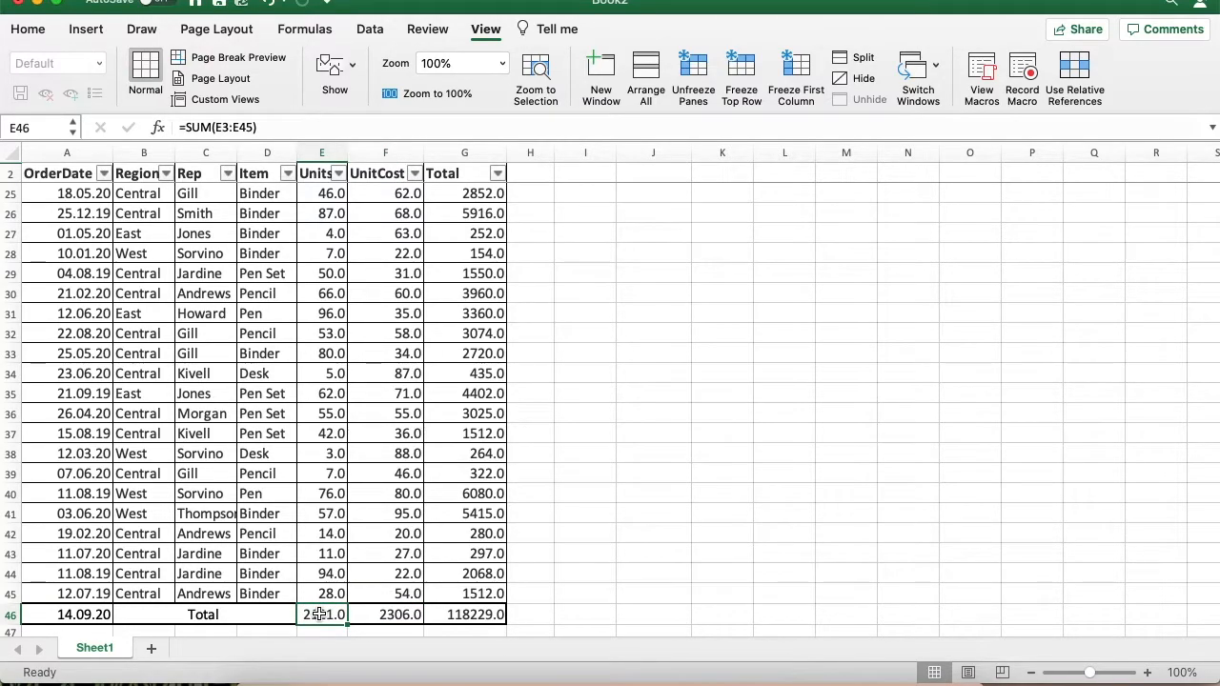
{"action": "key", "text": "shift+Right"}
{"action": "key", "text": "shift+Right"}
{"action": "key", "text": "Delete"}
{"action": "key", "text": "Left"}
{"action": "key", "text": "Right"}
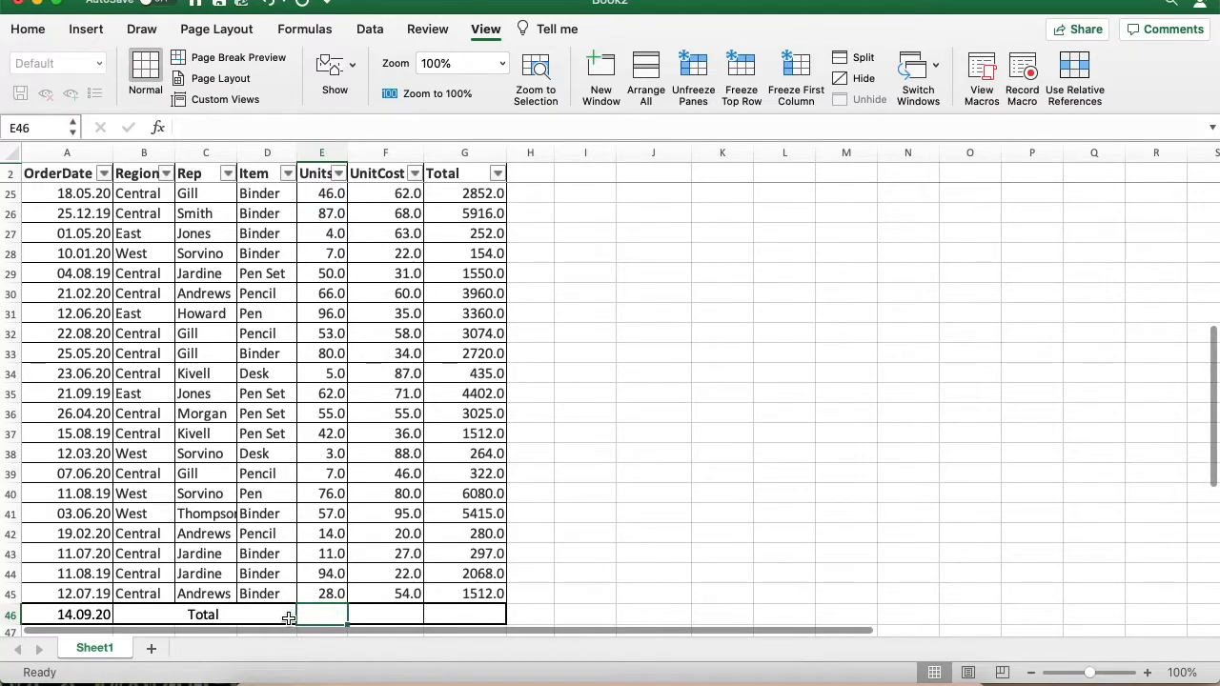
{"action": "left_click", "coordinate": [378, 610]}
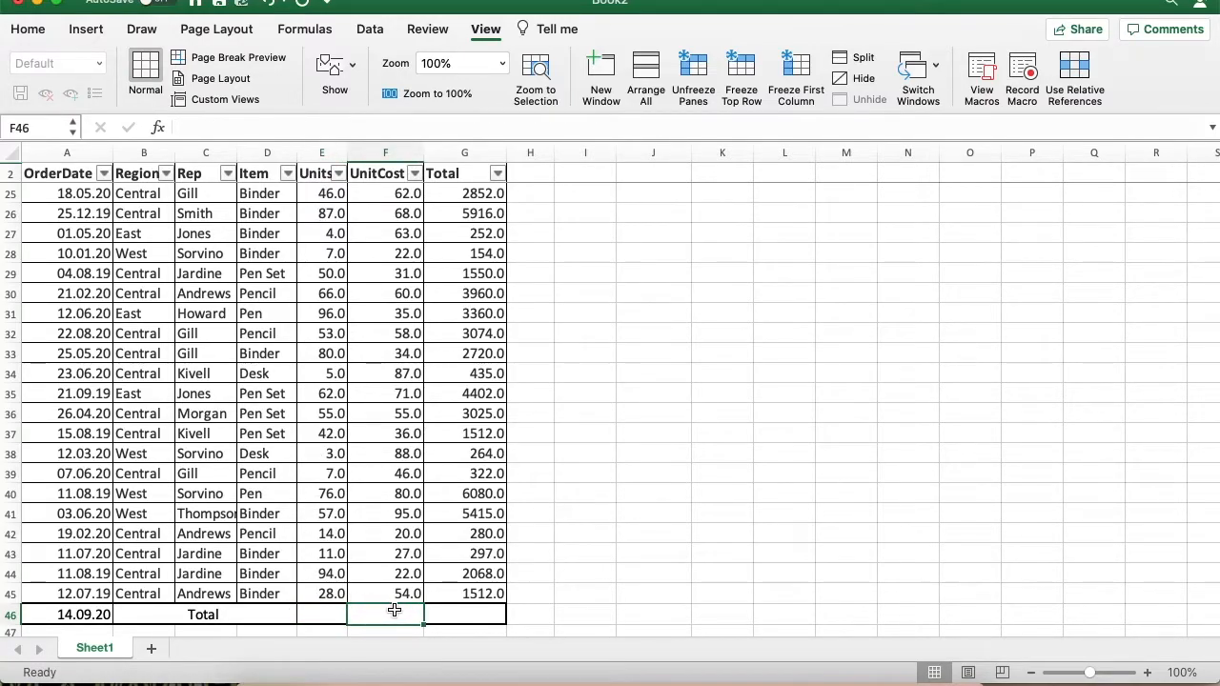
{"action": "left_click", "coordinate": [446, 610]}
Enter =SUM(E3:E45) in cell E46 to total the Units column.
{"action": "left_click", "coordinate": [322, 614]}
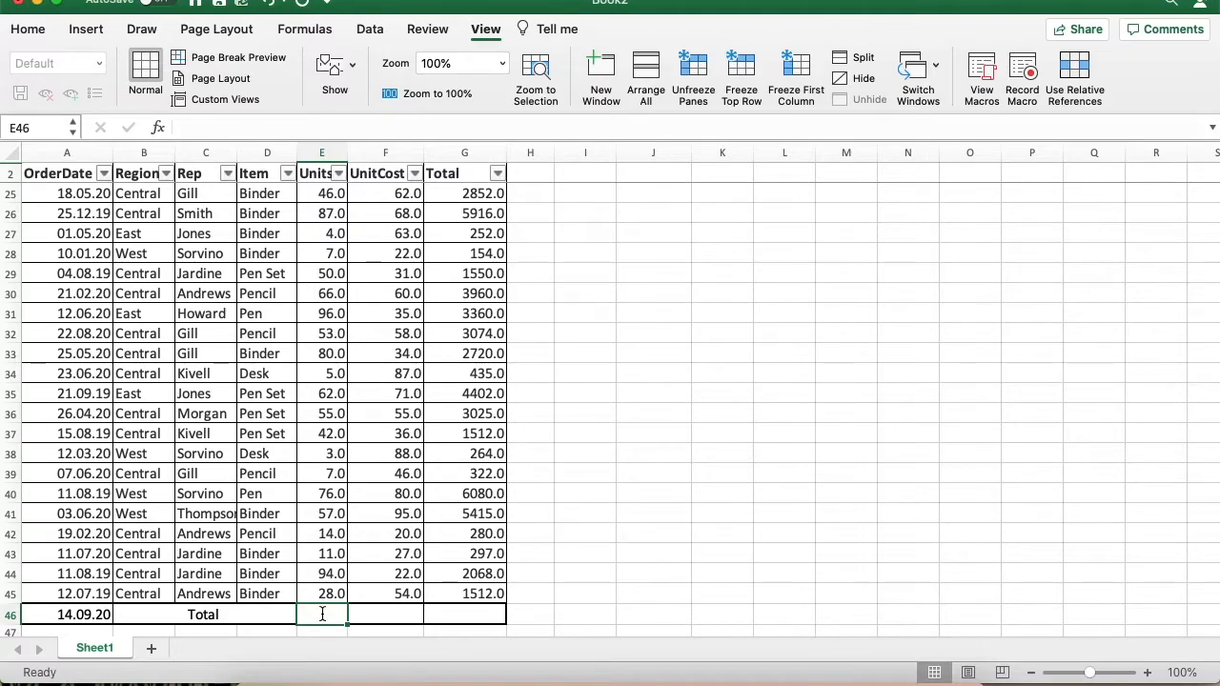
{"action": "type", "text": "="}
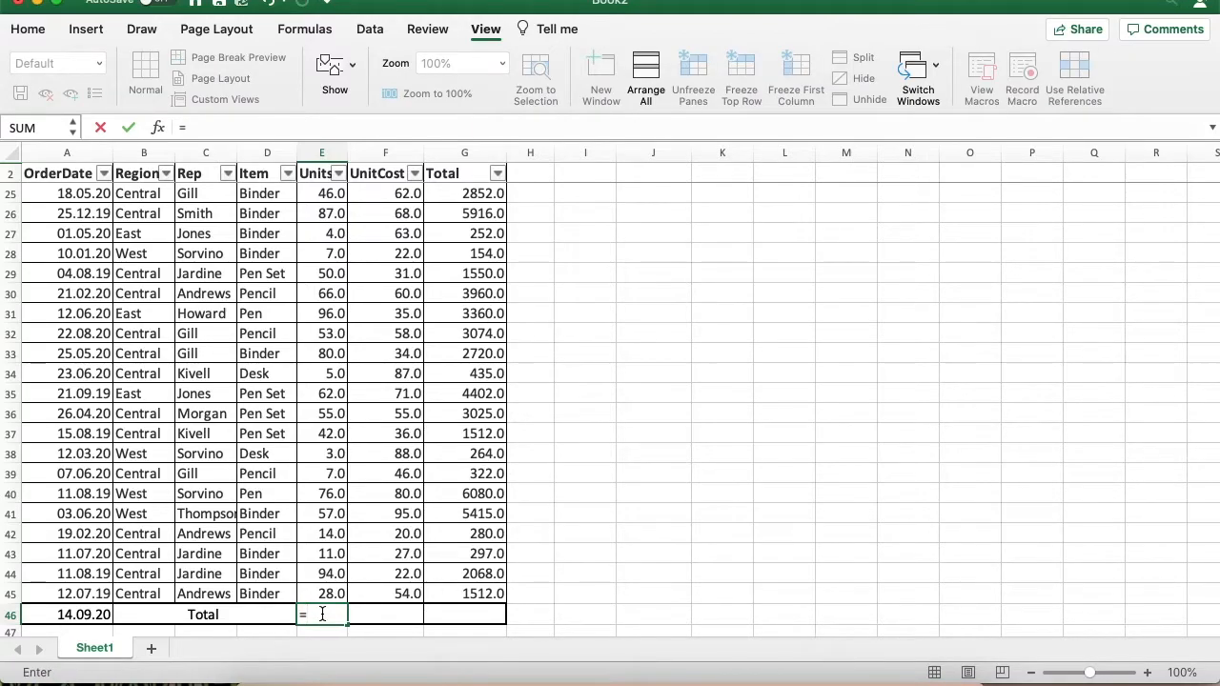
{"action": "type", "text": "sum"}
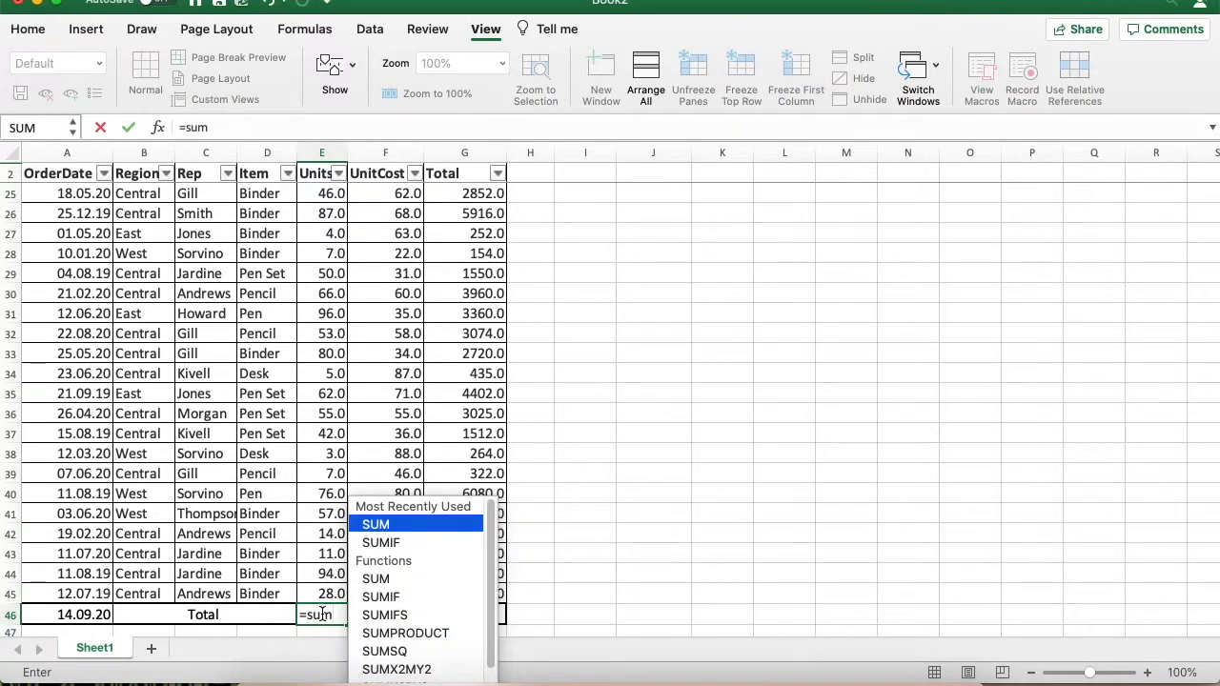
{"action": "key", "text": "Tab"}
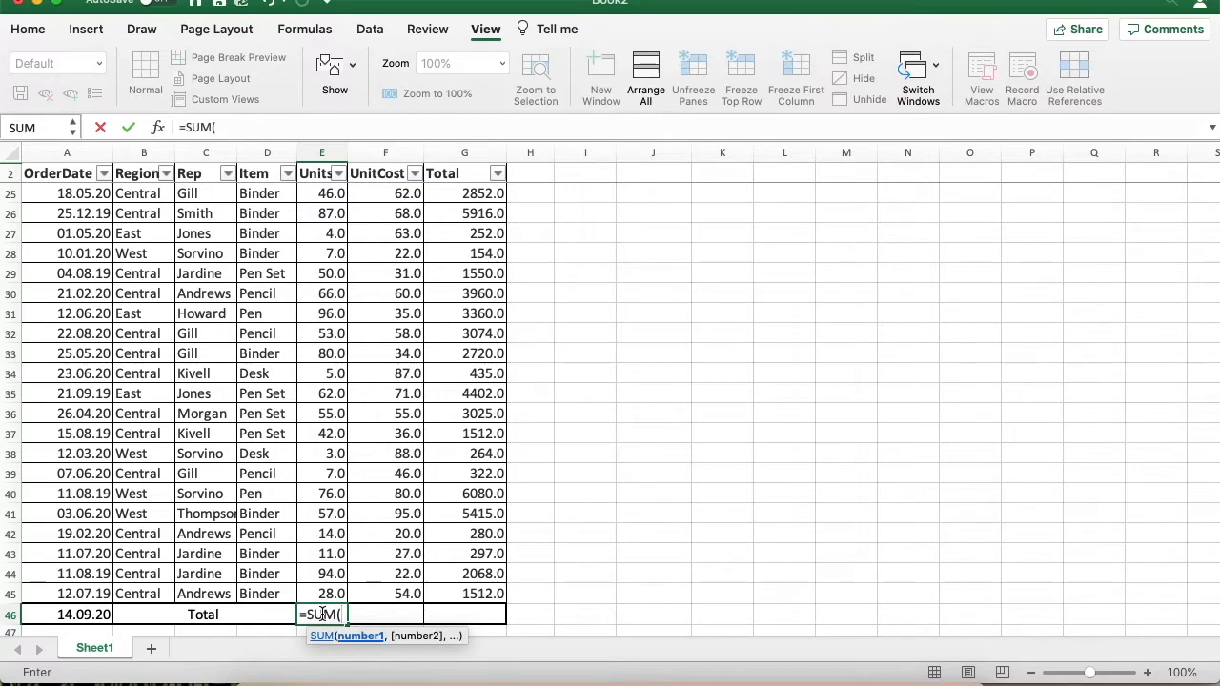
{"action": "left_click", "coordinate": [327, 594]}
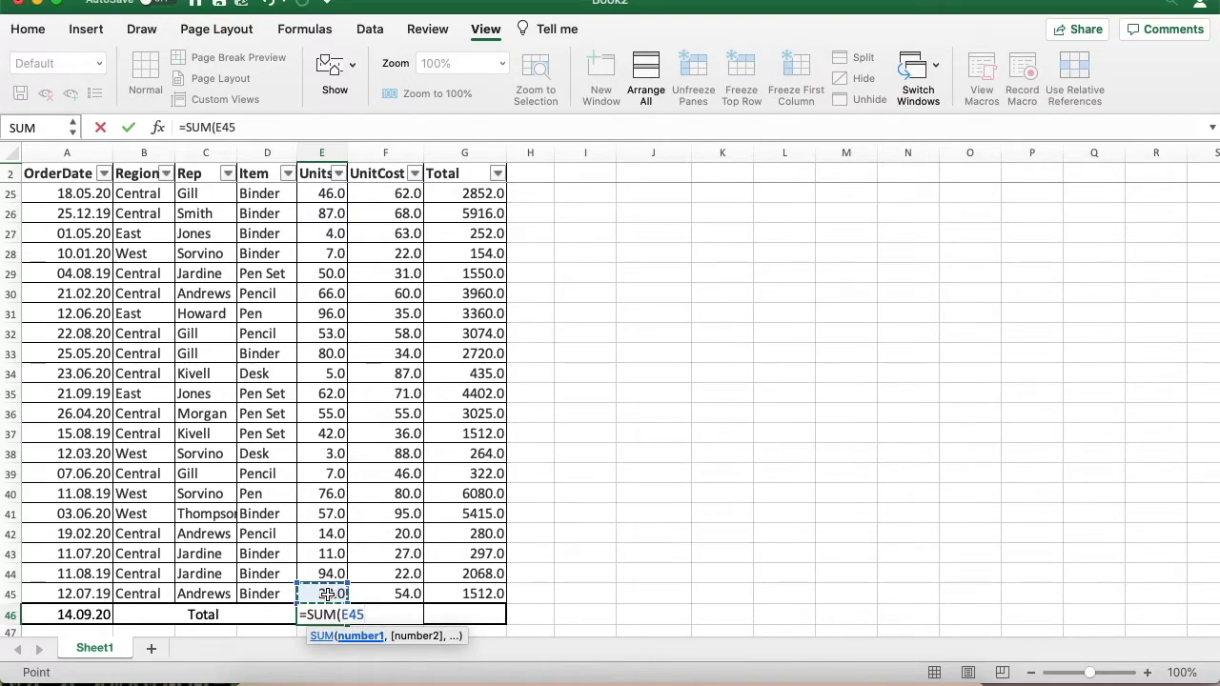
{"action": "key", "text": "shift+Up"}
{"action": "key", "text": "shift+Up"}
{"action": "key", "text": "shift+Up"}
{"action": "key", "text": "shift+Up"}
{"action": "key", "text": "shift+Up"}
{"action": "key", "text": "shift+Up"}
{"action": "key", "text": "shift+Up"}
{"action": "key", "text": "shift+Up"}
{"action": "key", "text": "shift+Up"}
{"action": "key", "text": "shift+Up"}
{"action": "key", "text": "shift+Up"}
{"action": "key", "text": "shift+Up"}
{"action": "key", "text": "shift+Up"}
{"action": "key", "text": "shift+Up"}
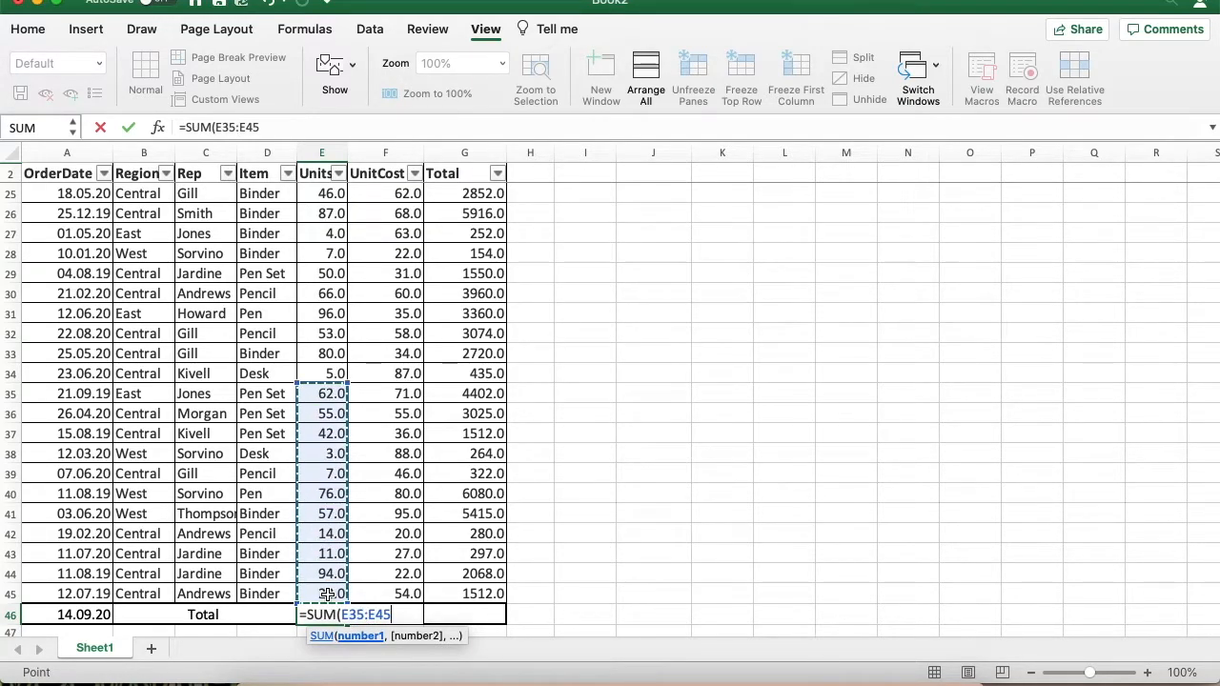
{"action": "key", "text": "shift+Up"}
{"action": "key", "text": "shift+Up"}
{"action": "key", "text": "shift+Up"}
{"action": "key", "text": "shift+Up"}
{"action": "key", "text": "shift+Up"}
{"action": "key", "text": "shift+Up"}
{"action": "key", "text": "shift+Up"}
{"action": "key", "text": "shift+Up"}
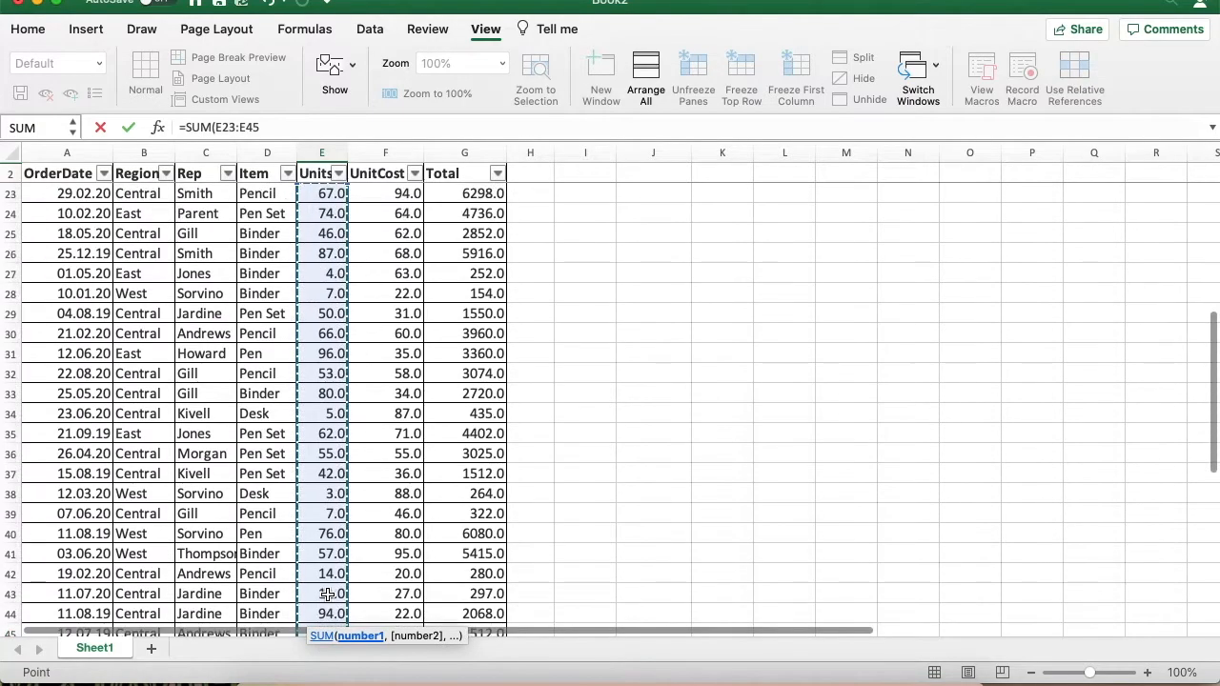
{"action": "key", "text": "shift+Up"}
{"action": "key", "text": "shift+Up"}
{"action": "key", "text": "shift+Up"}
{"action": "key", "text": "shift+Up"}
{"action": "key", "text": "shift+Up"}
{"action": "key", "text": "shift+Up"}
{"action": "key", "text": "shift+Up"}
{"action": "key", "text": "shift+Up"}
{"action": "key", "text": "shift+Up"}
{"action": "key", "text": "shift+Up"}
{"action": "key", "text": "shift+Up"}
{"action": "key", "text": "shift+Up"}
{"action": "key", "text": "shift+Up"}
{"action": "key", "text": "shift+Up"}
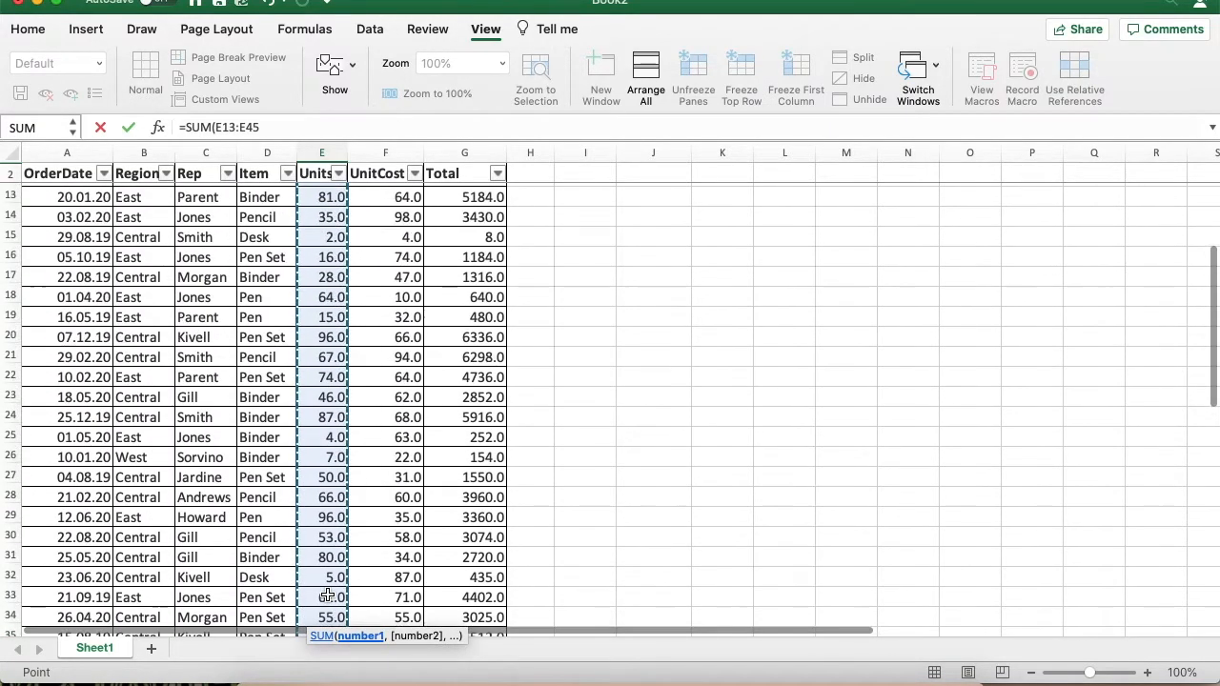
{"action": "key", "text": "shift+Up"}
{"action": "key", "text": "shift+Up"}
{"action": "key", "text": "shift+Up"}
{"action": "key", "text": "shift+Up"}
{"action": "key", "text": "shift+Up"}
{"action": "key", "text": "shift+Up"}
{"action": "key", "text": "shift+Up"}
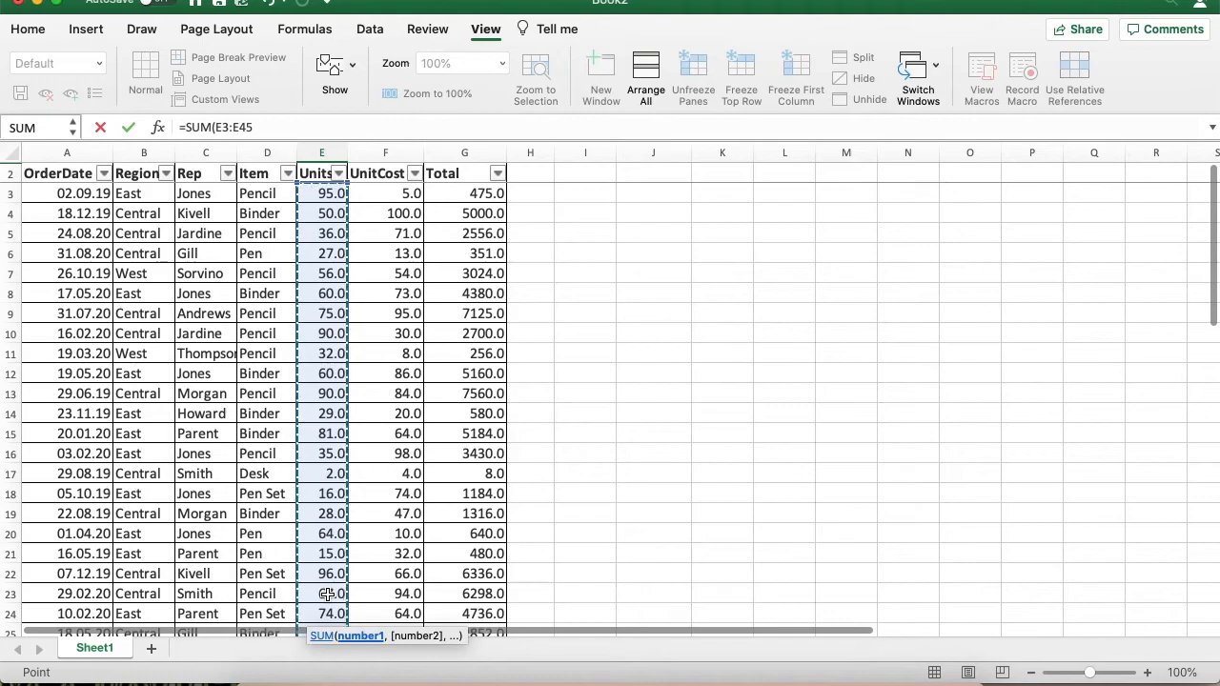
{"action": "key", "text": "shift+Down"}
{"action": "type", "text": ")"}
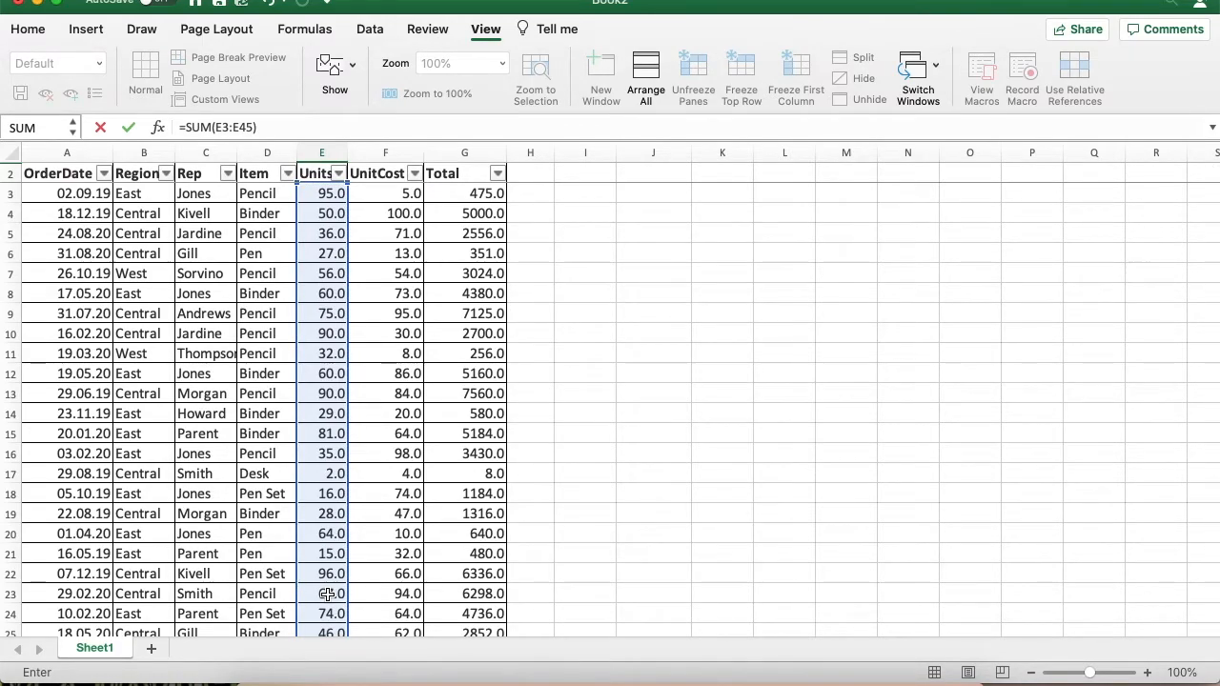
{"action": "key", "text": "Return"}
Enter =SUM(F3:F45) in cell F46 to total the UnitCost column, leaving the header cell out of the range.
{"action": "key", "text": "Right"}
{"action": "key", "text": "Up"}
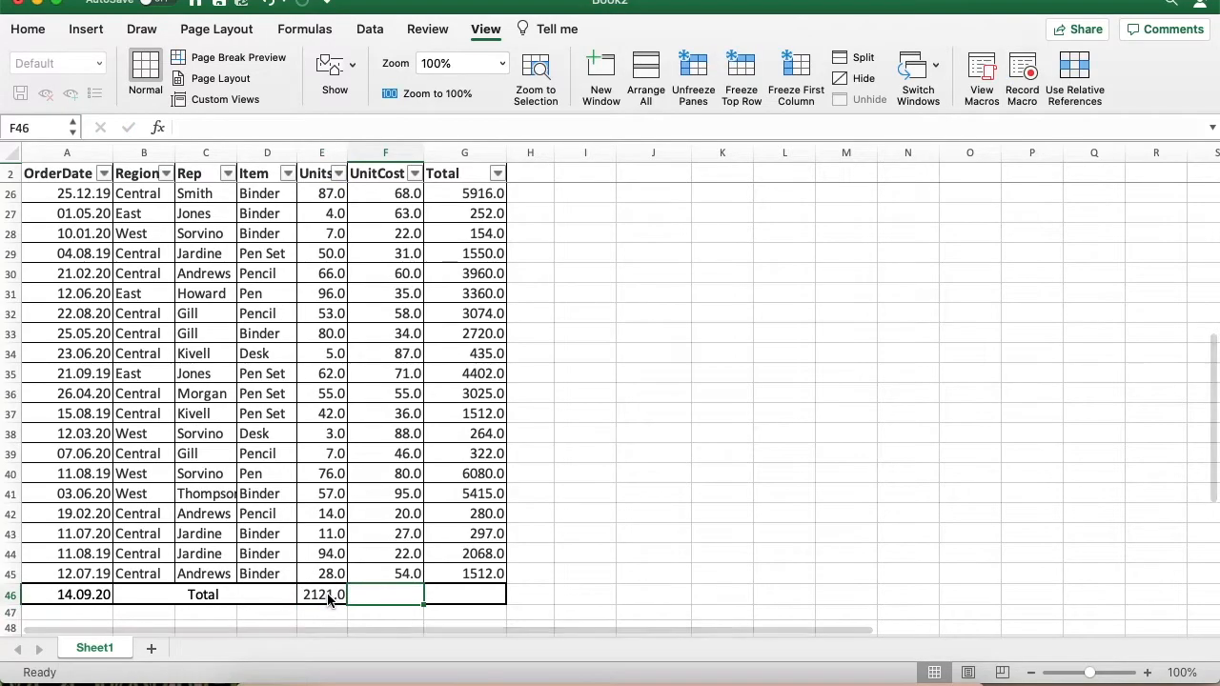
{"action": "type", "text": "="}
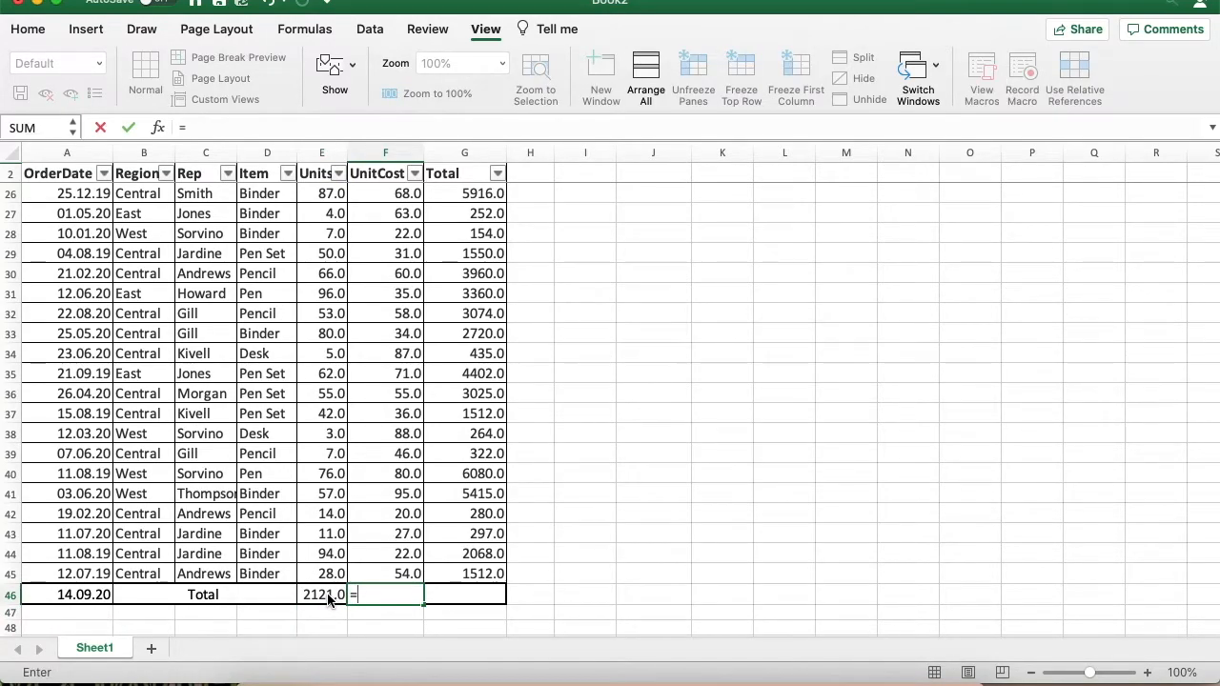
{"action": "type", "text": "sum"}
{"action": "key", "text": "Tab"}
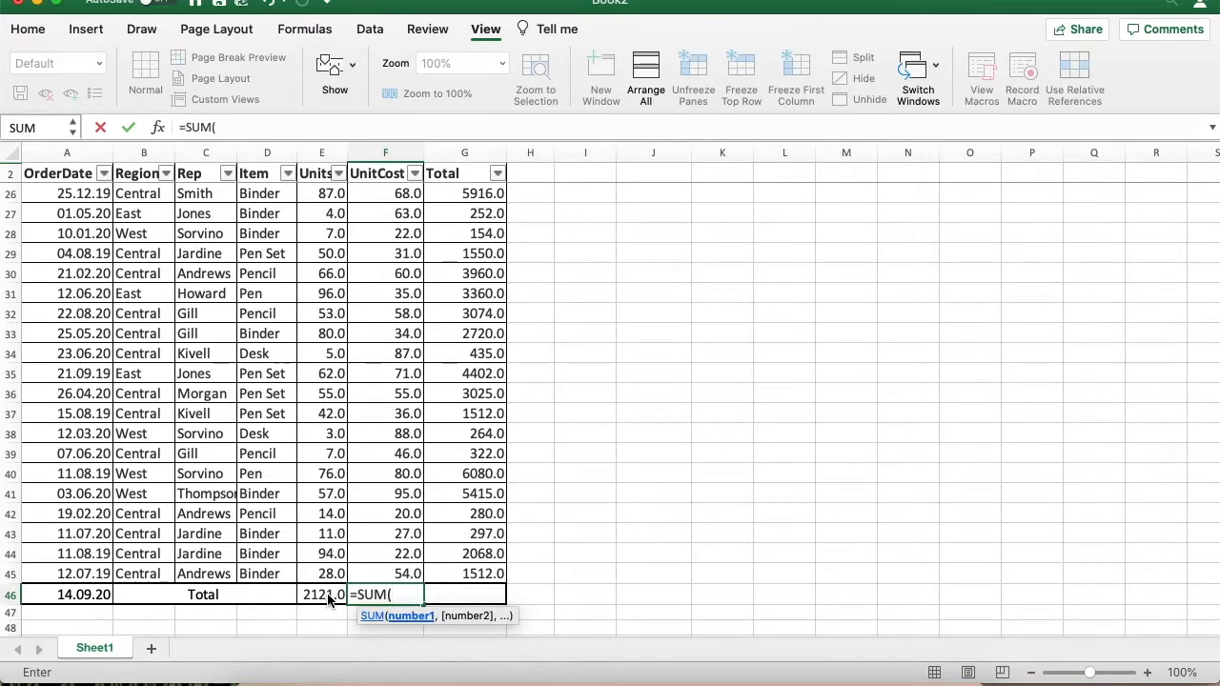
{"action": "key", "text": "Up"}
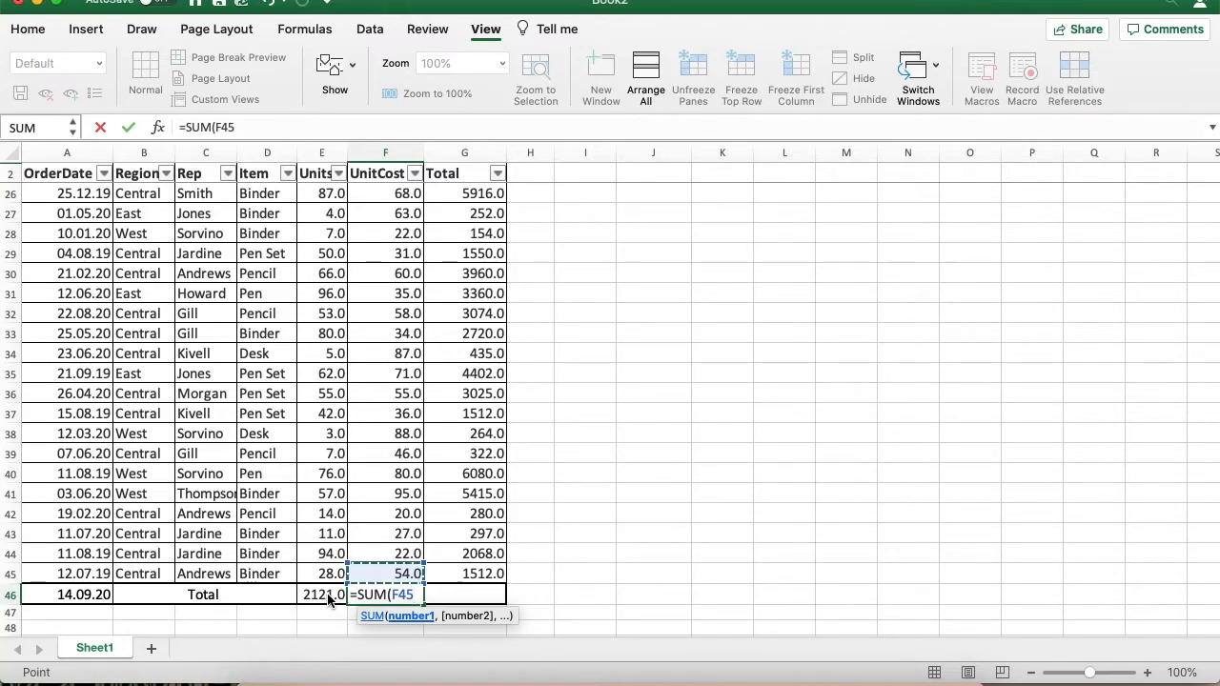
{"action": "key", "text": "ctrl+shift+Up"}
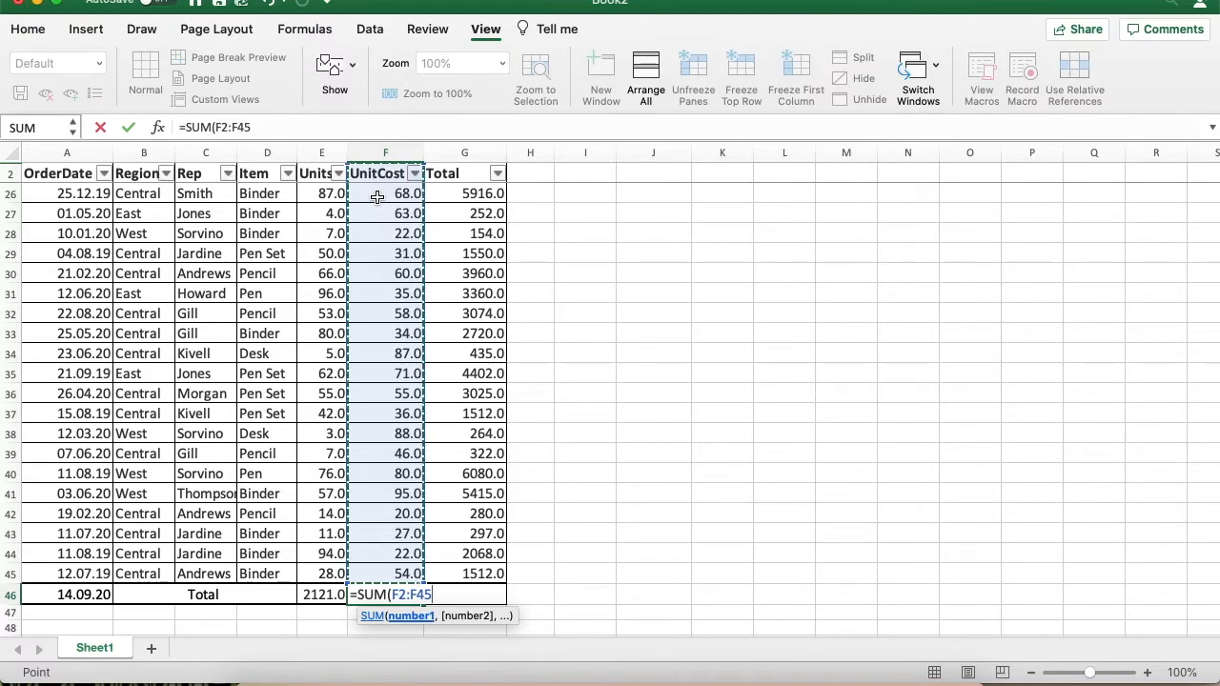
{"action": "scroll", "coordinate": [378, 197], "scroll_direction": "up", "scroll_amount": 8}
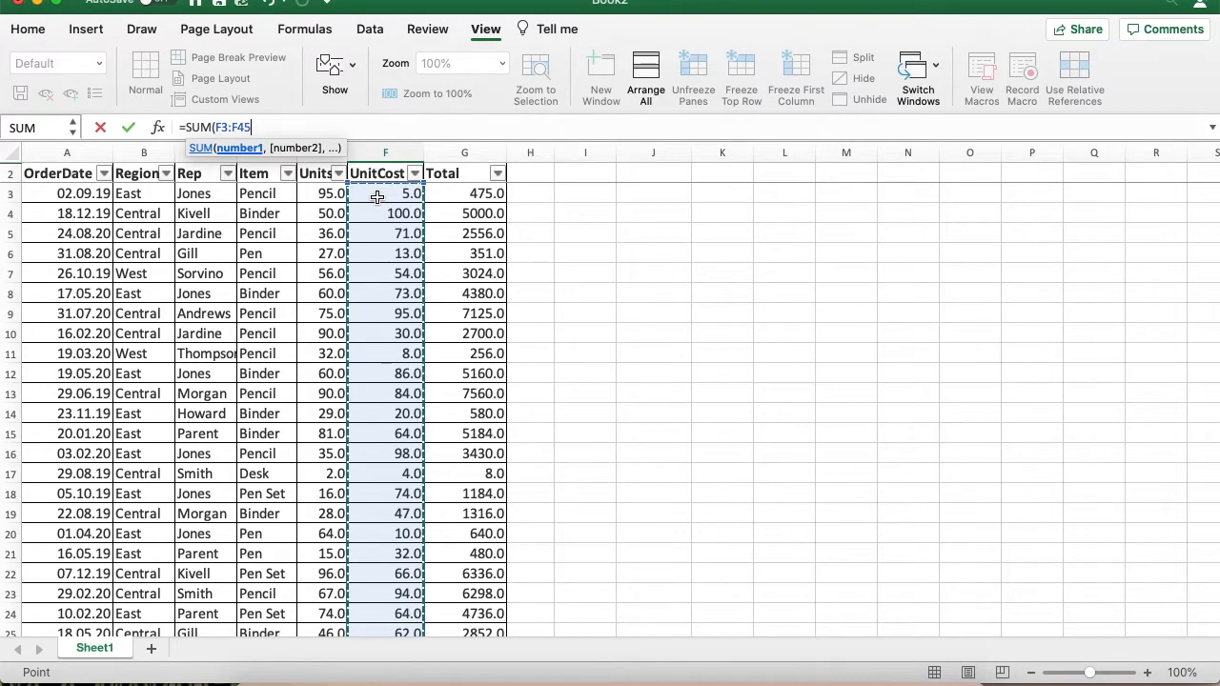
{"action": "type", "text": ")"}
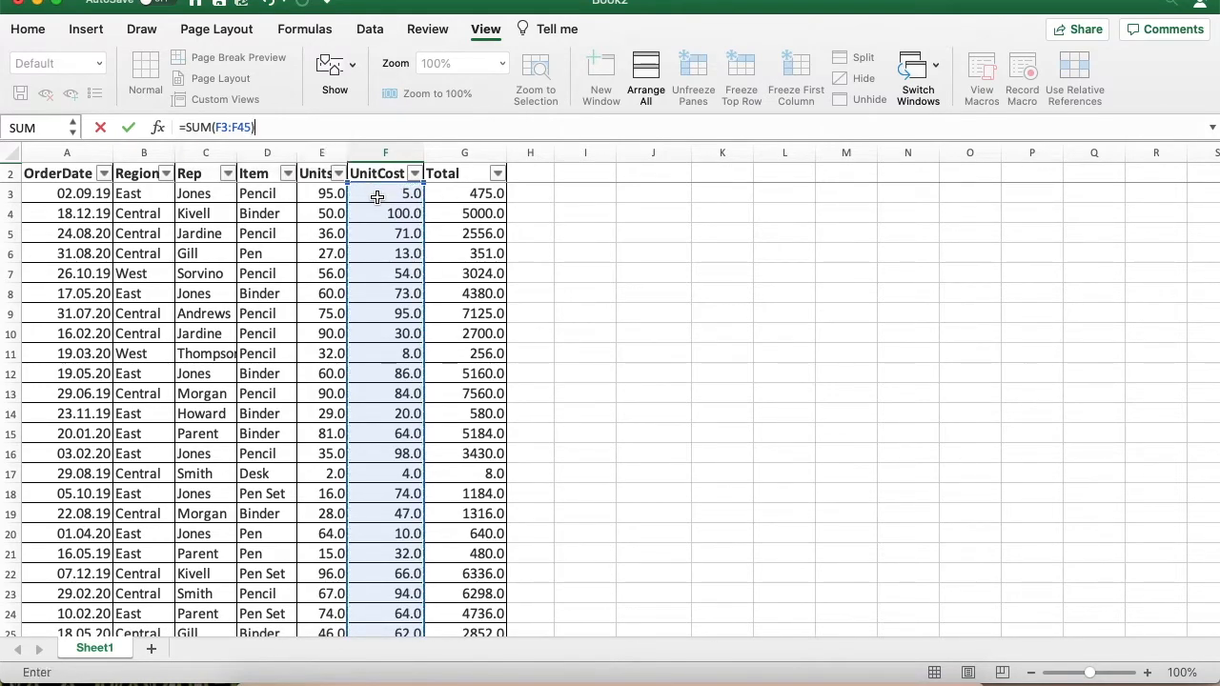
{"action": "key", "text": "Return"}
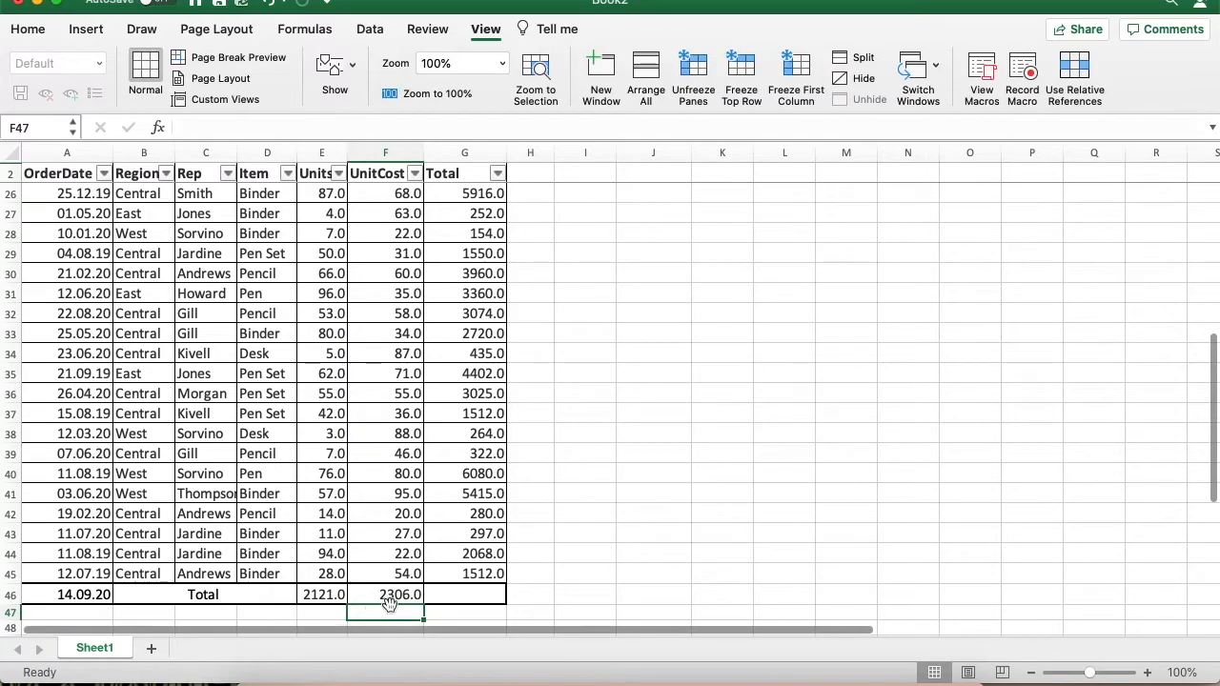
Add up the Total column in cell G46 of the Total row with AutoSum.
{"action": "left_click", "coordinate": [446, 591]}
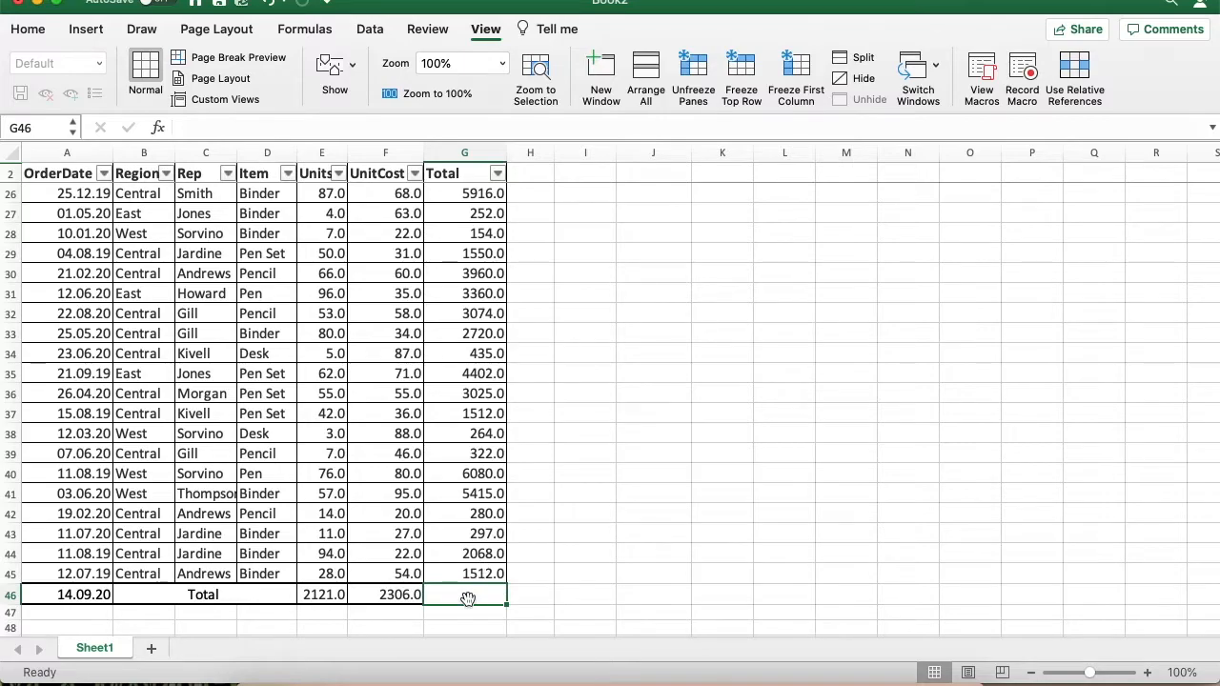
{"action": "left_click", "coordinate": [365, 598]}
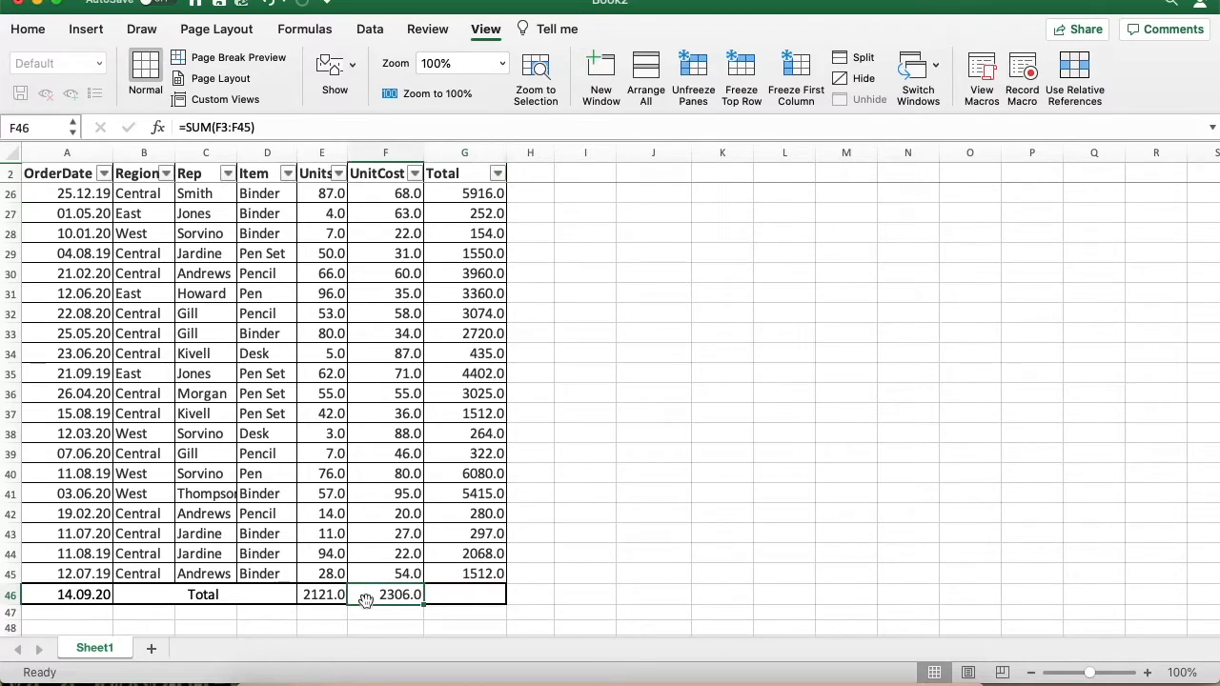
{"action": "left_click", "coordinate": [451, 597]}
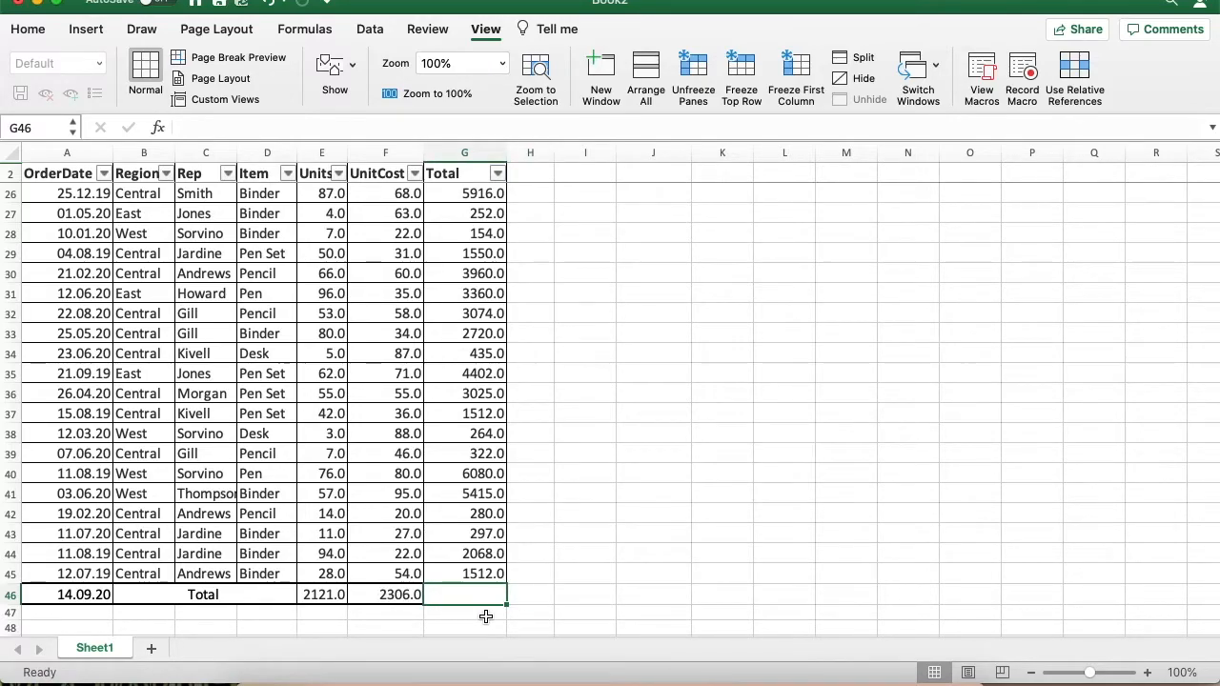
{"action": "key", "text": "super+shift+t"}
Fill the values 1, 2, 3 and 4 from row 5 down into cells I6 to L6.
{"action": "key", "text": "Up"}
{"action": "key", "text": "Left"}
{"action": "key", "text": "Down"}
{"action": "key", "text": "Right"}
{"action": "key", "text": "Left"}
{"action": "key", "text": "Right"}
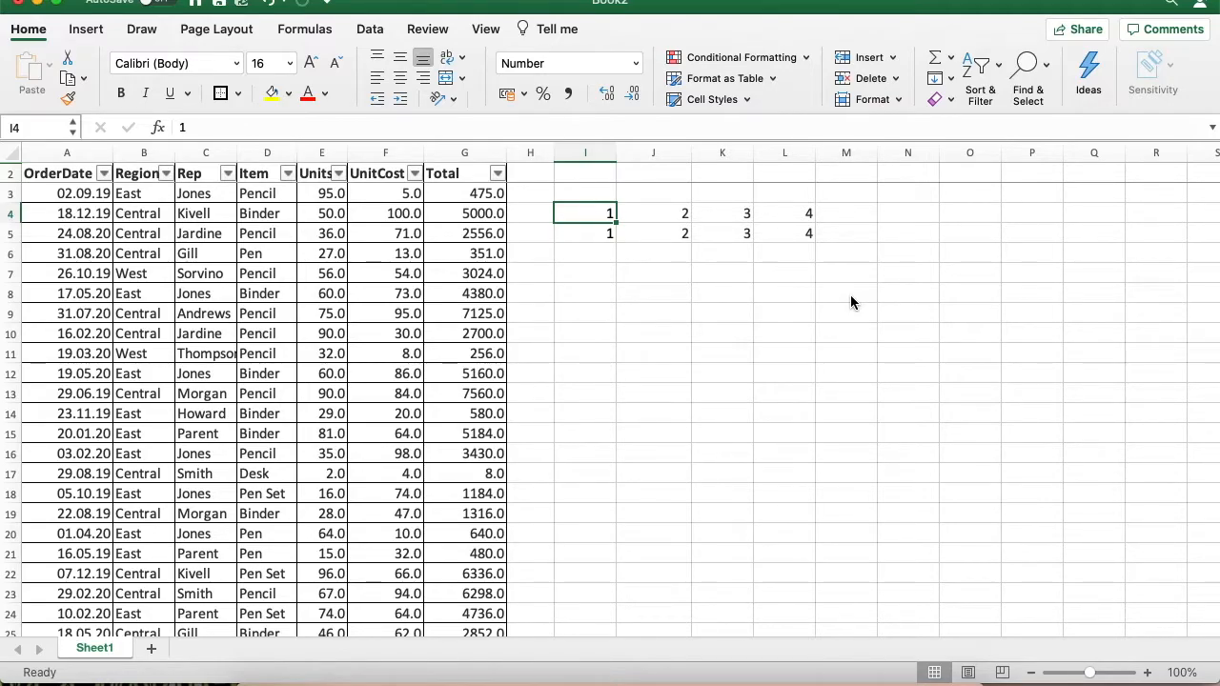
{"action": "key", "text": "Down"}
{"action": "key", "text": "Down"}
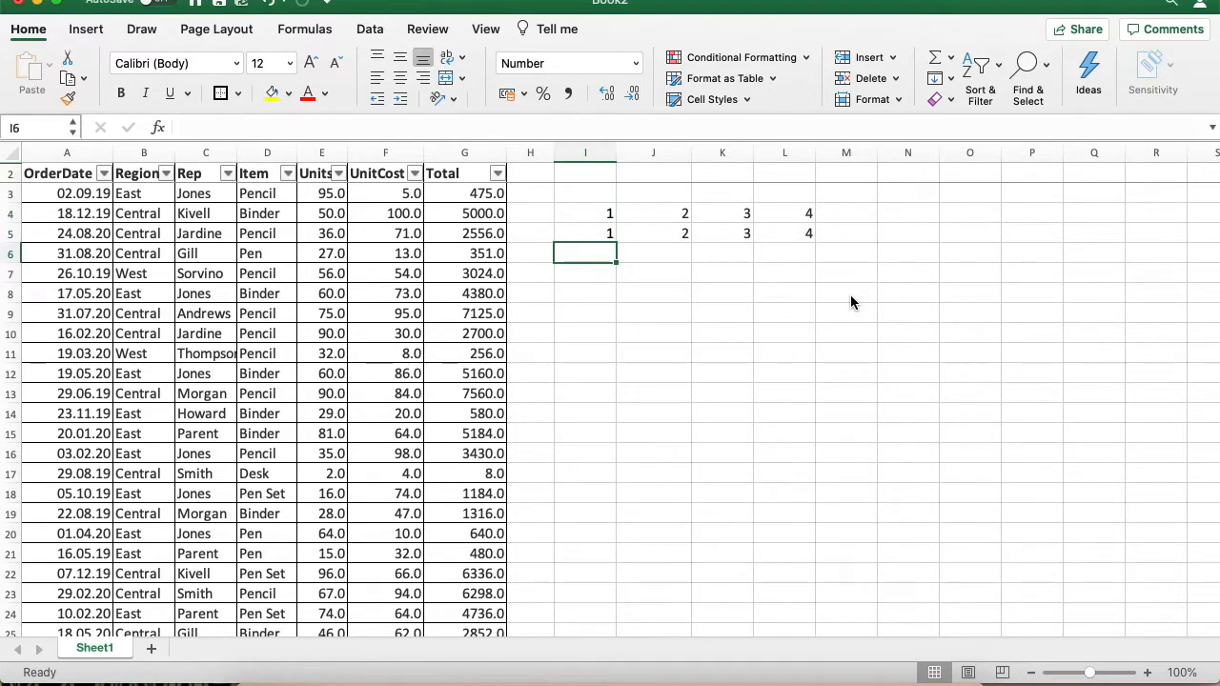
{"action": "key", "text": "shift+Right"}
{"action": "key", "text": "Up"}
{"action": "key", "text": "Down"}
{"action": "key", "text": "ctrl+d"}
{"action": "key", "text": "shift+Right"}
{"action": "key", "text": "shift+Right"}
{"action": "key", "text": "shift+Right"}
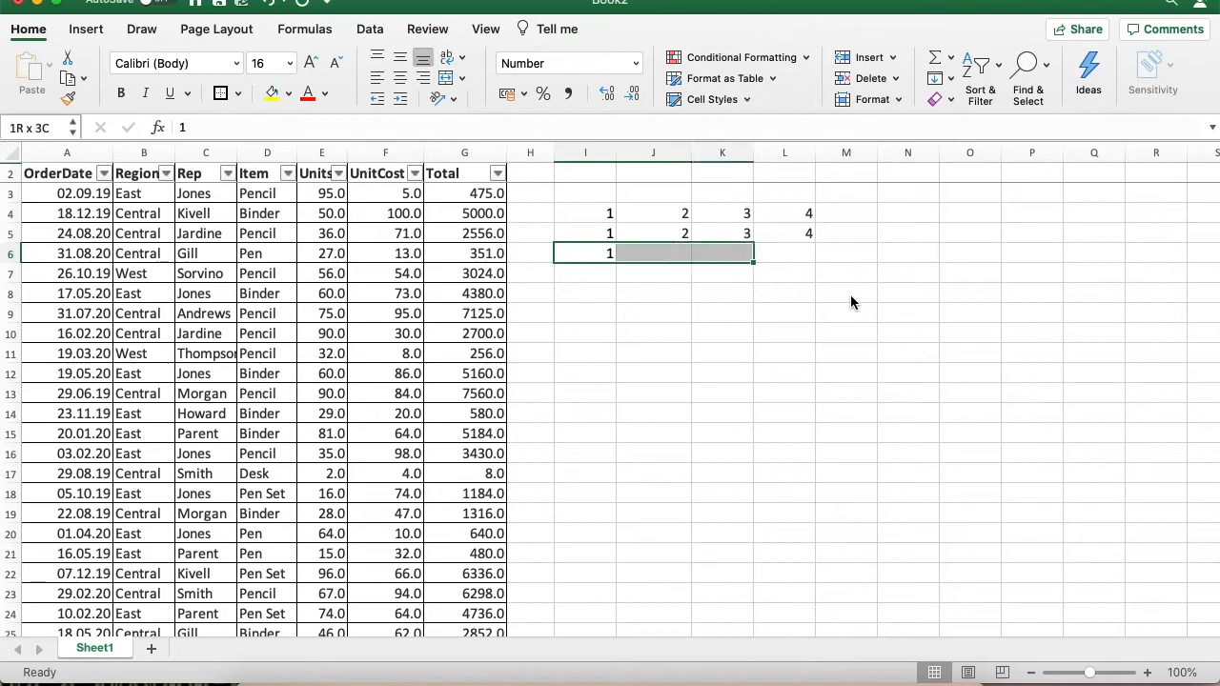
{"action": "key", "text": "ctrl+r"}
{"action": "key", "text": "Down"}
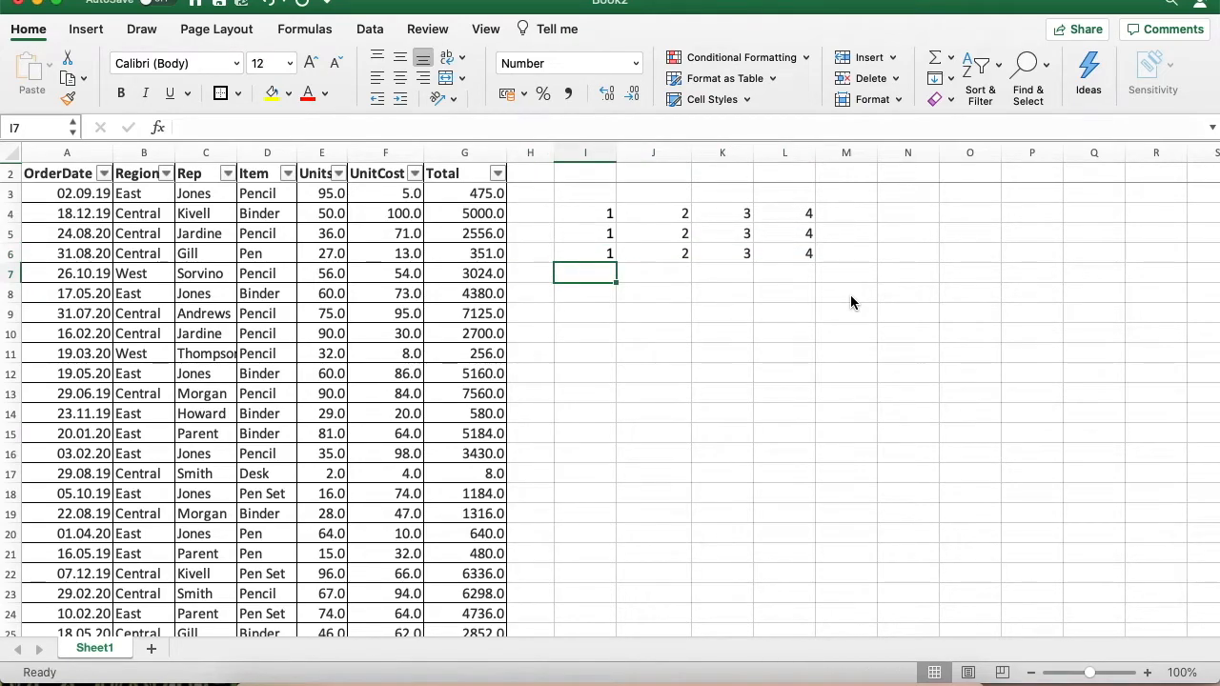
Fill the values 1 to 4 down once more into cells I7 to L7 and look over the copied rows.
{"action": "key", "text": "shift+Right"}
{"action": "key", "text": "shift+Right"}
{"action": "key", "text": "shift+Right"}
{"action": "key", "text": "ctrl+d"}
{"action": "key", "text": "Up"}
{"action": "key", "text": "Right"}
{"action": "key", "text": "Up"}
{"action": "key", "text": "Up"}
{"action": "key", "text": "Up"}
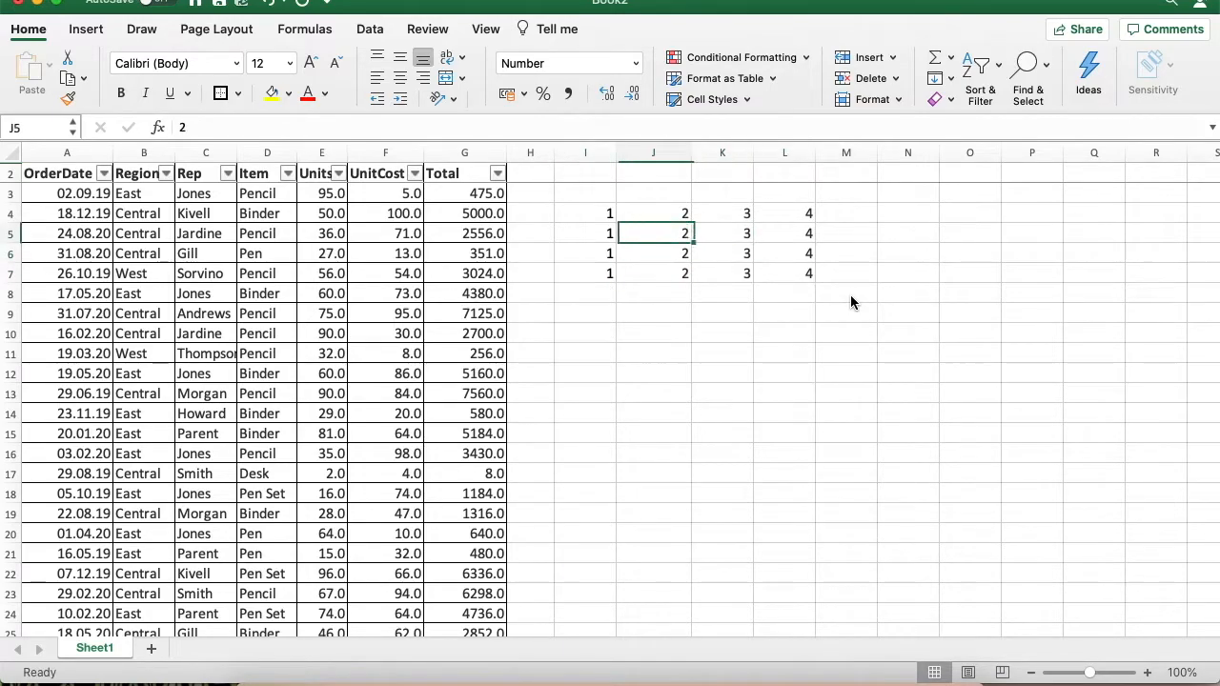
{"action": "key", "text": "Left"}
{"action": "key", "text": "Down"}
{"action": "key", "text": "Down"}
{"action": "key", "text": "Down"}
{"action": "key", "text": "Up"}
{"action": "key", "text": "Up"}
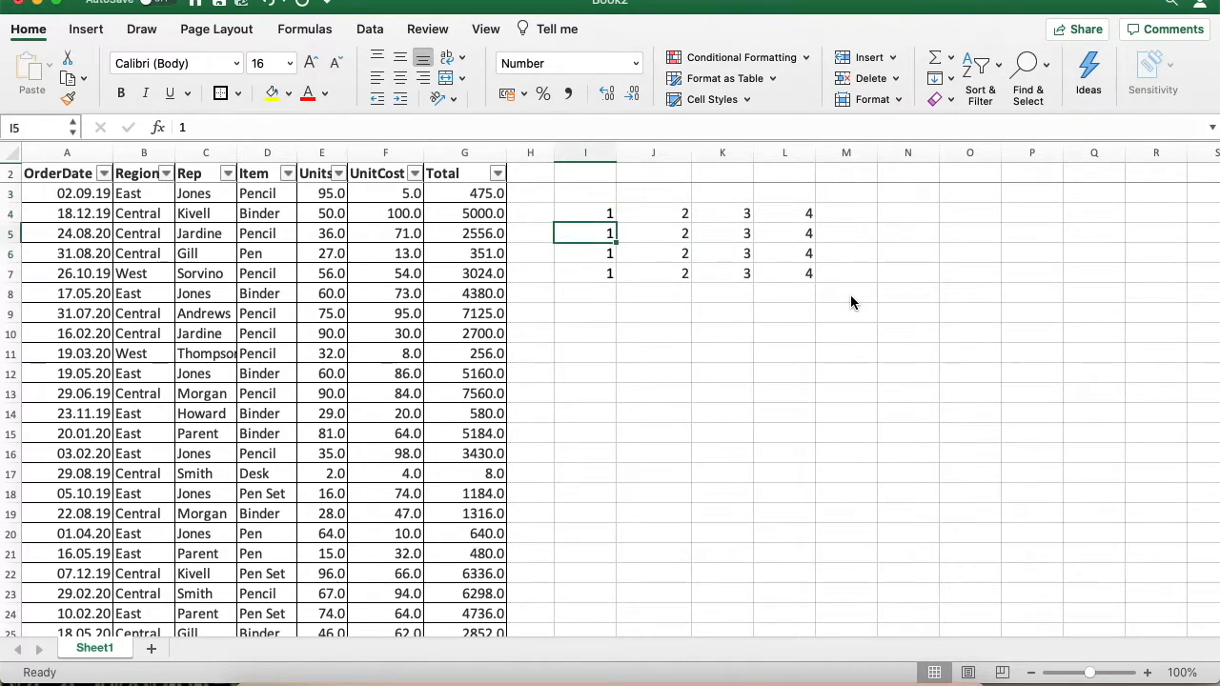
Delete the practice numbers from the block I4 to L7.
{"action": "key", "text": "shift+Right"}
{"action": "key", "text": "shift+Right"}
{"action": "key", "text": "shift+Right"}
{"action": "key", "text": "shift+Down"}
{"action": "key", "text": "shift+Down"}
{"action": "key", "text": "shift+Down"}
{"action": "key", "text": "Delete"}
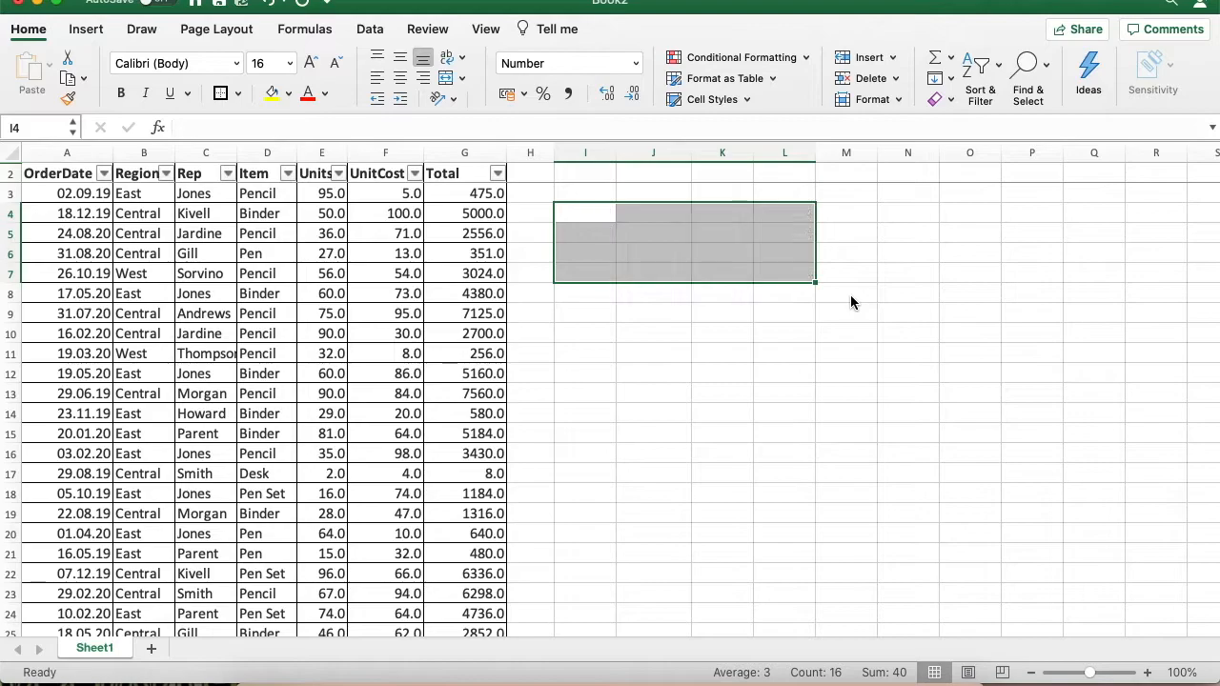
{"action": "key", "text": "shift+BackSpace"}
{"action": "key", "text": "Down"}
{"action": "key", "text": "Up"}
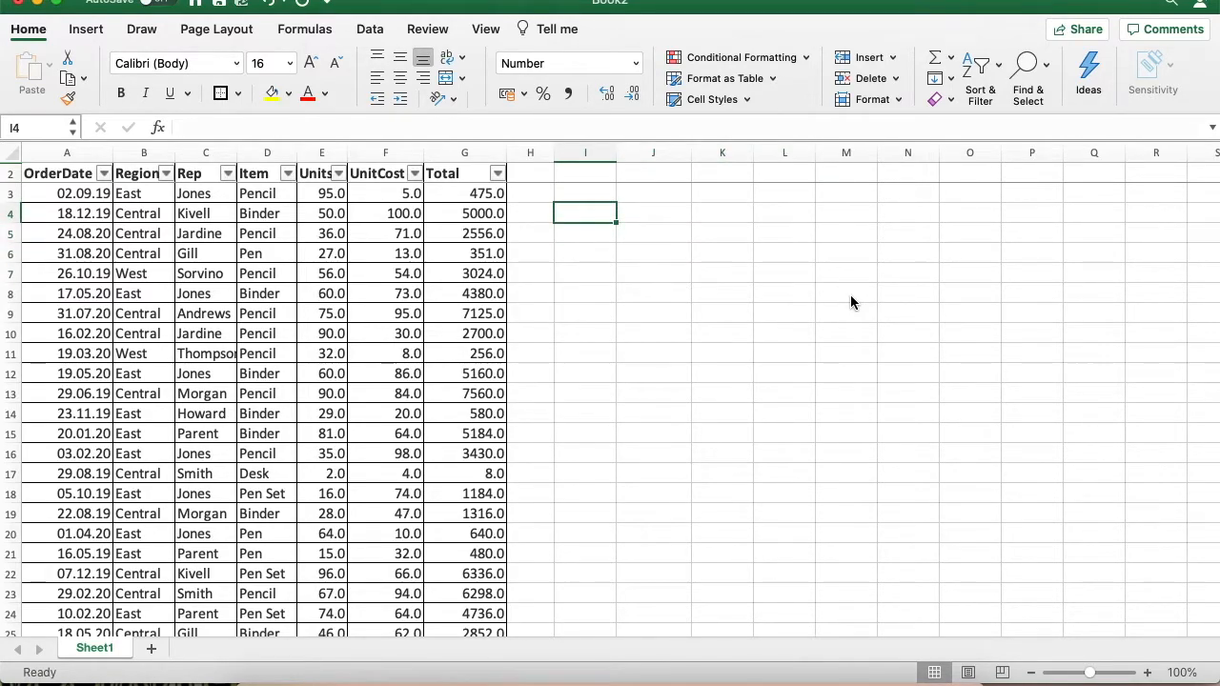
Select the UnitCost values from F3 to F45, excluding the Total row, and return to cell F3.
{"action": "left_click", "coordinate": [395, 194]}
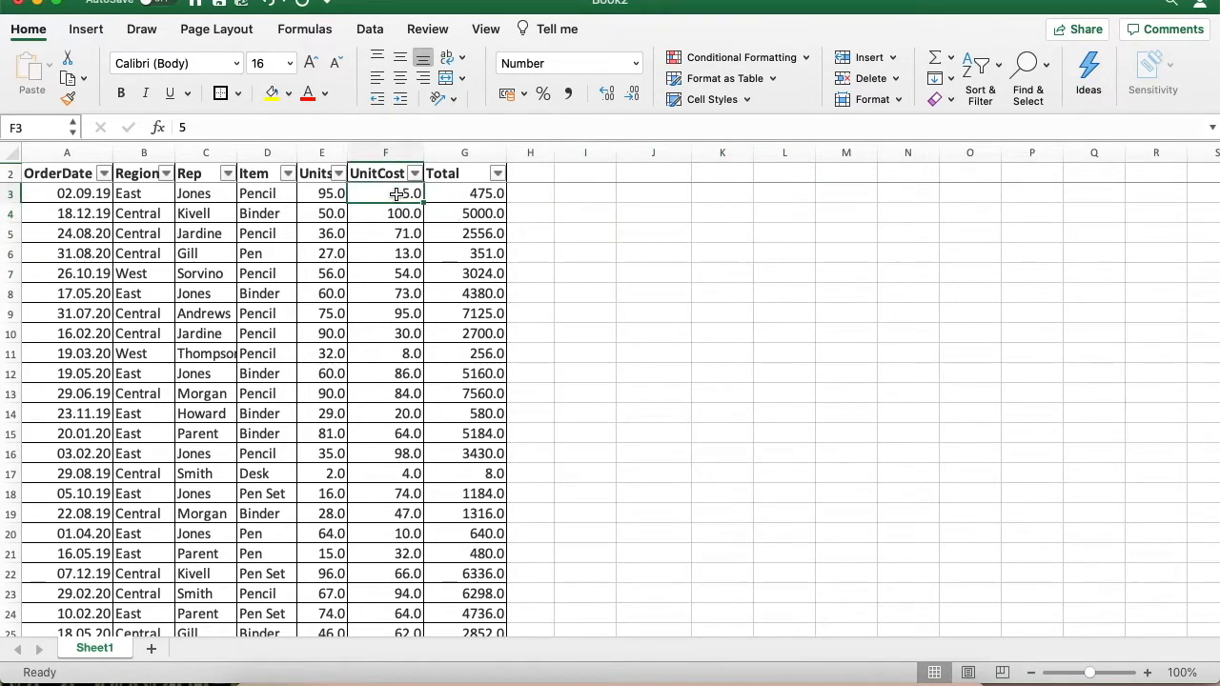
{"action": "key", "text": "shift+Down"}
{"action": "key", "text": "shift+Down"}
{"action": "key", "text": "shift+Down"}
{"action": "key", "text": "shift+Down"}
{"action": "key", "text": "shift+Down"}
{"action": "key", "text": "shift+Down"}
{"action": "key", "text": "shift+Down"}
{"action": "key", "text": "shift+Down"}
{"action": "key", "text": "shift+Down"}
{"action": "key", "text": "shift+Down"}
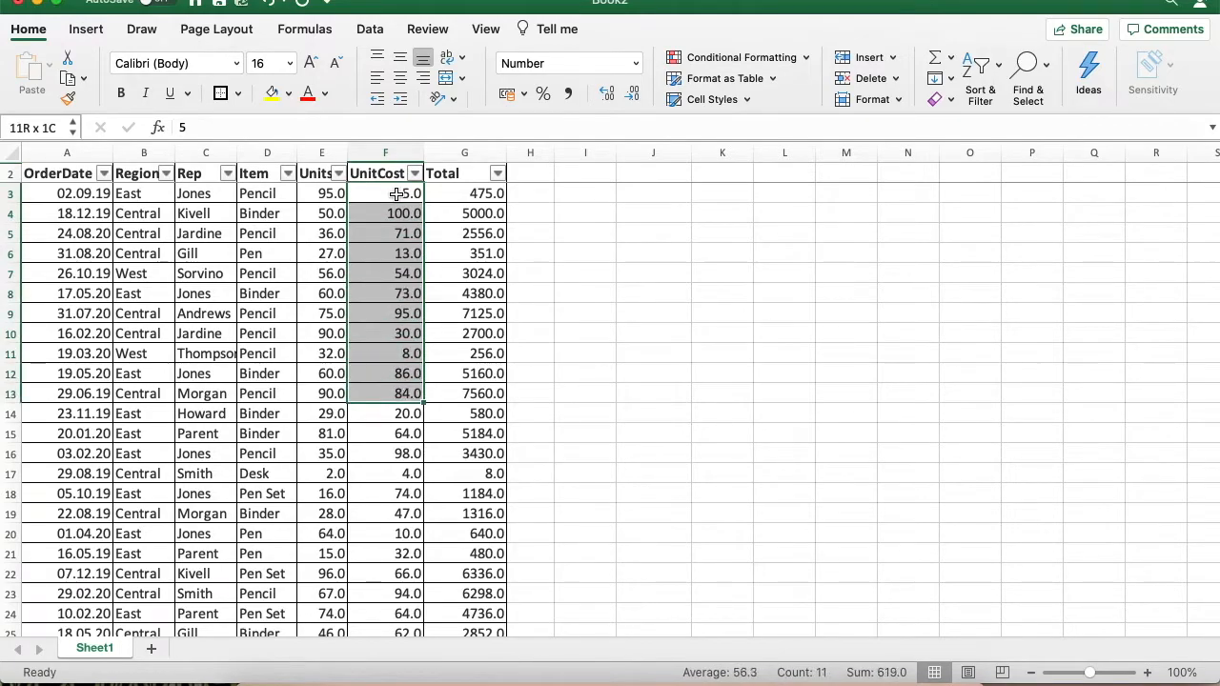
{"action": "key", "text": "super+shift+Down"}
{"action": "key", "text": "shift+Up"}
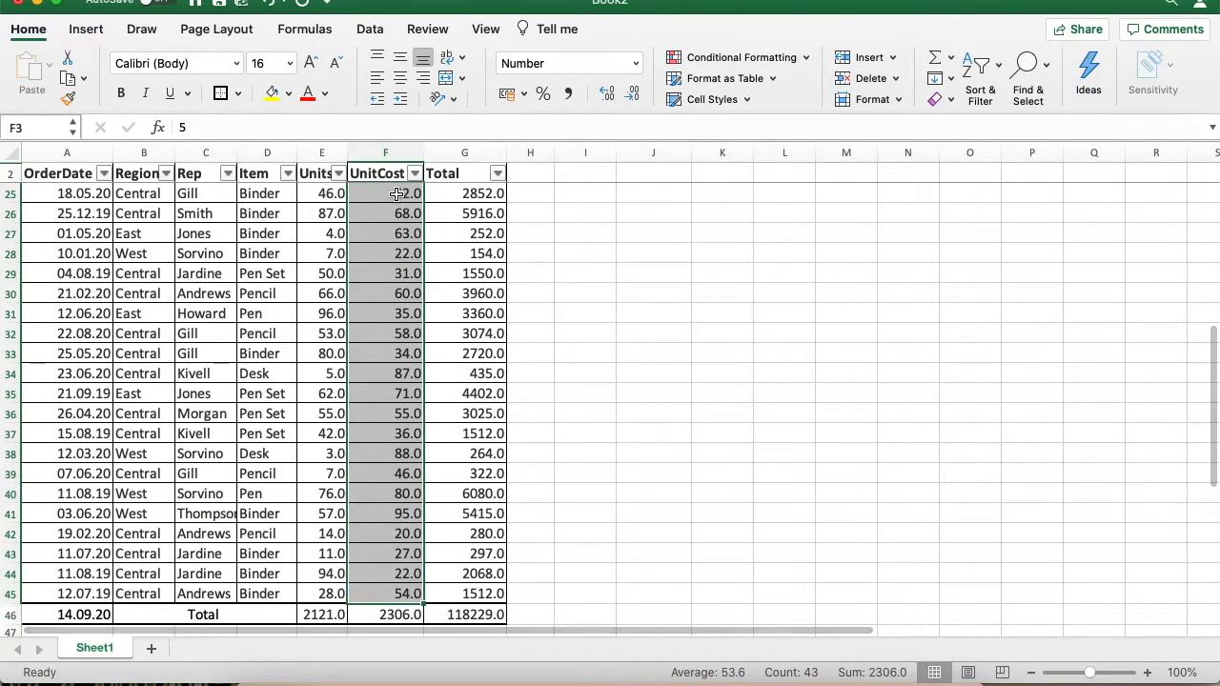
{"action": "key", "text": "super+Up"}
{"action": "key", "text": "Down"}
{"action": "key", "text": "Right"}
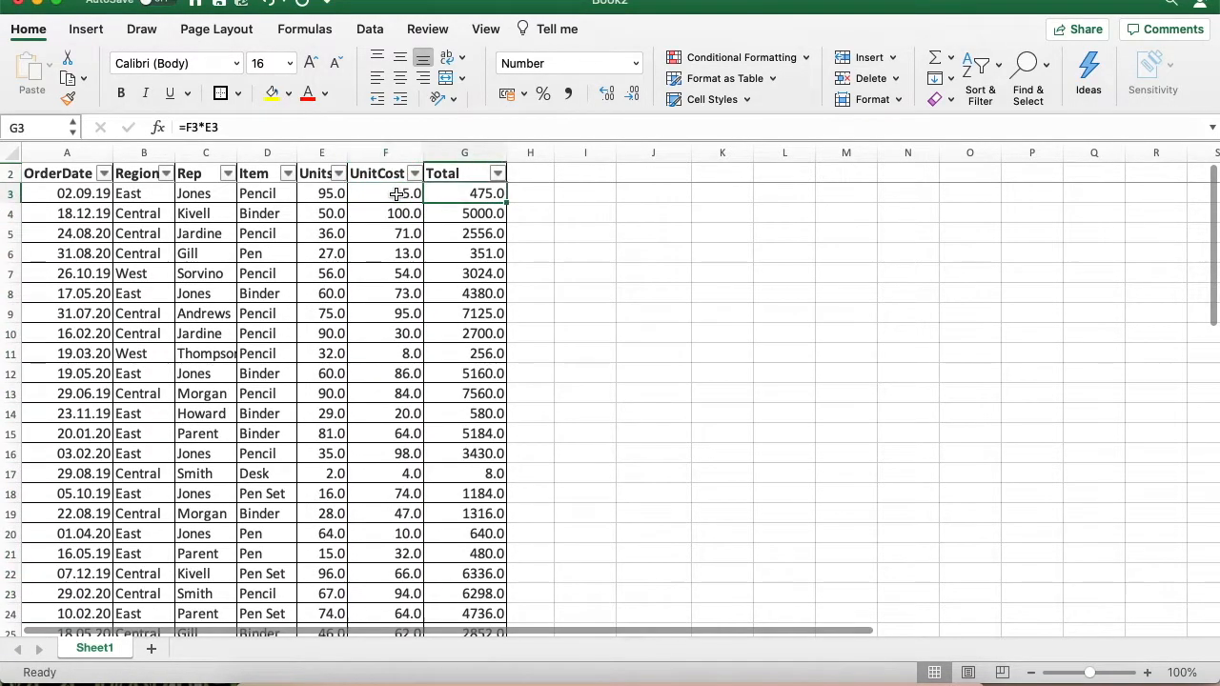
{"action": "key", "text": "Left"}
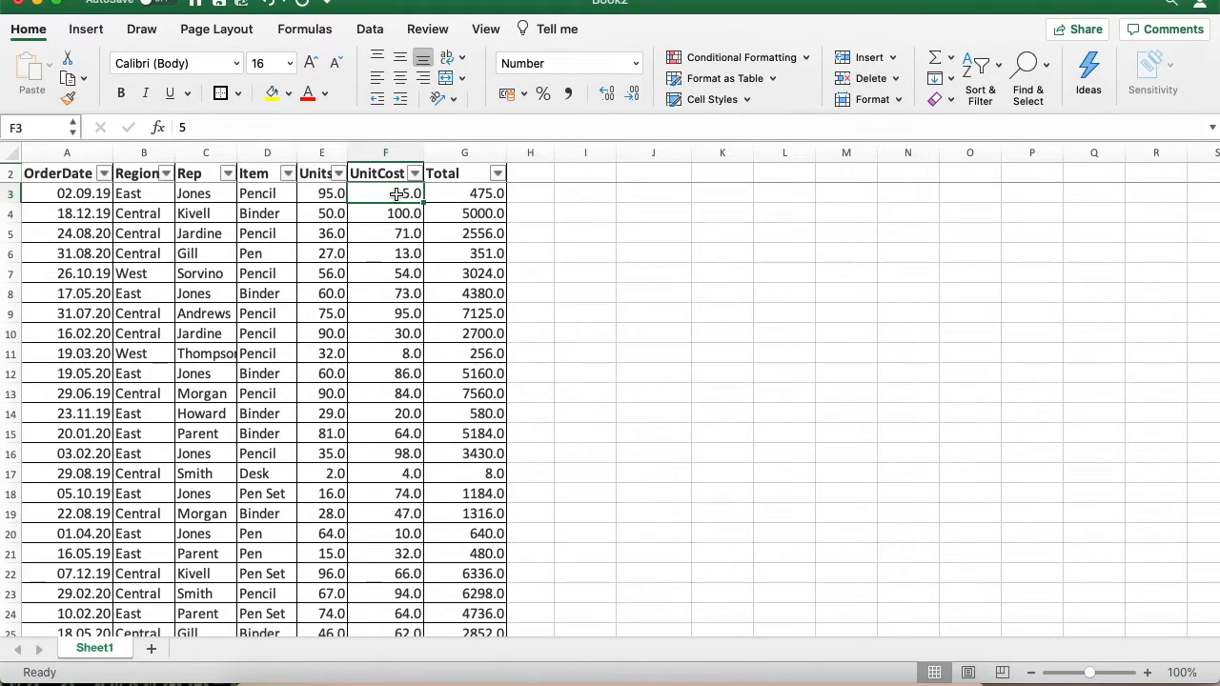
Enter =MIN(F3:F45) in cell I5 to find the lowest UnitCost.
{"action": "key", "text": "Right"}
{"action": "key", "text": "Right"}
{"action": "key", "text": "Right"}
{"action": "key", "text": "Right"}
{"action": "key", "text": "Left"}
{"action": "key", "text": "Down"}
{"action": "key", "text": "Up"}
{"action": "key", "text": "Down"}
{"action": "key", "text": "Down"}
{"action": "type", "text": "="}
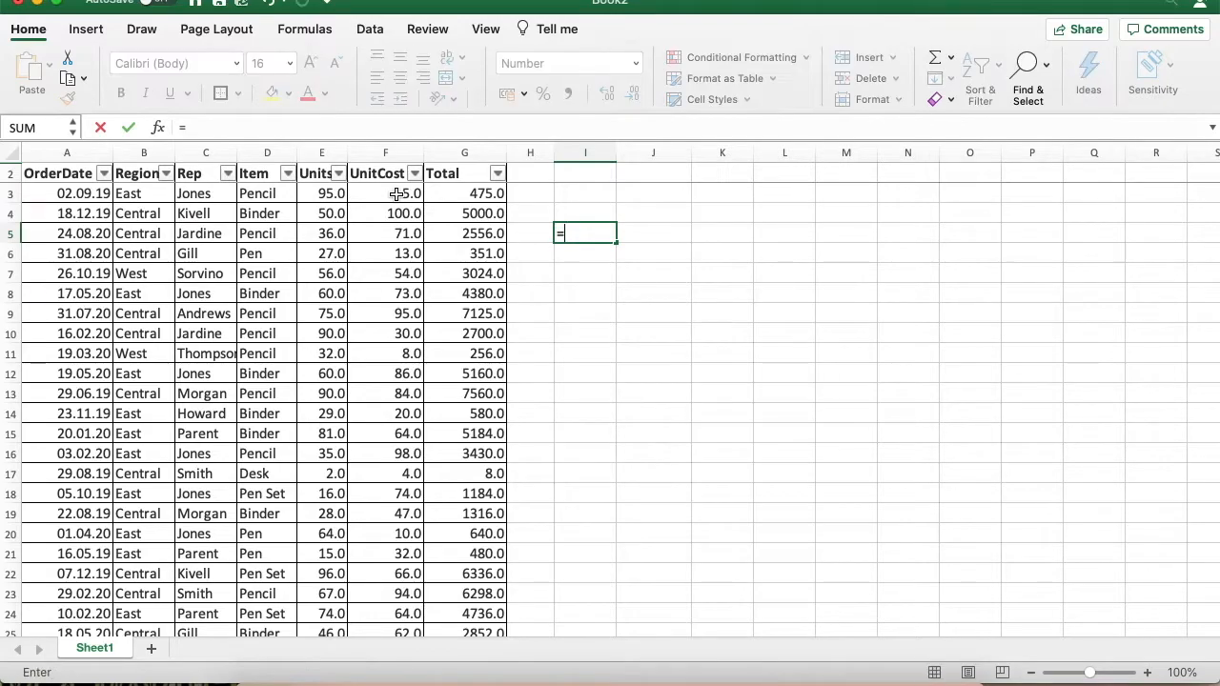
{"action": "type", "text": "MIN"}
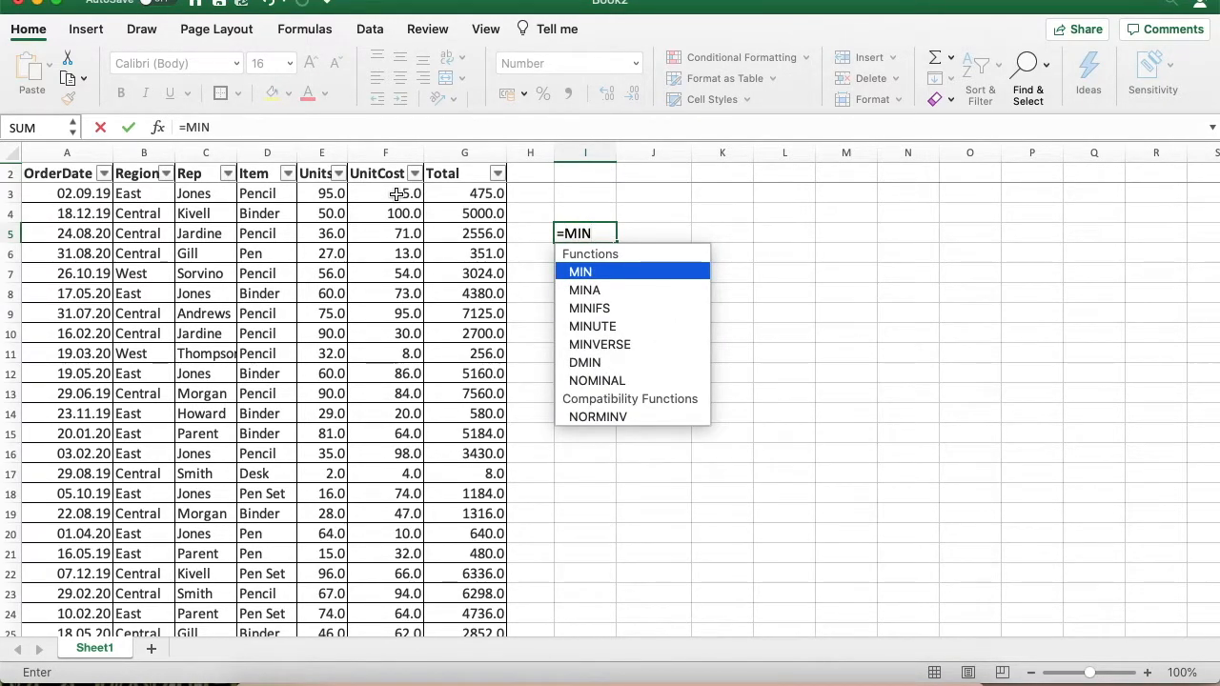
{"action": "type", "text": "("}
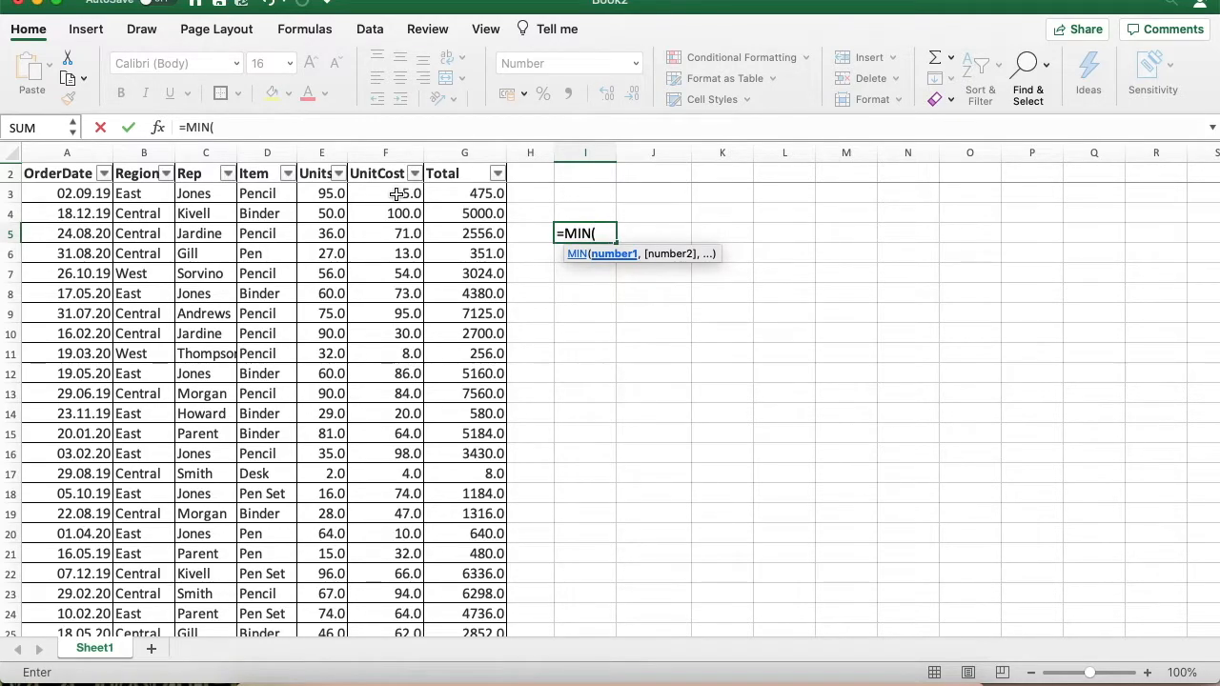
{"action": "left_click", "coordinate": [390, 187]}
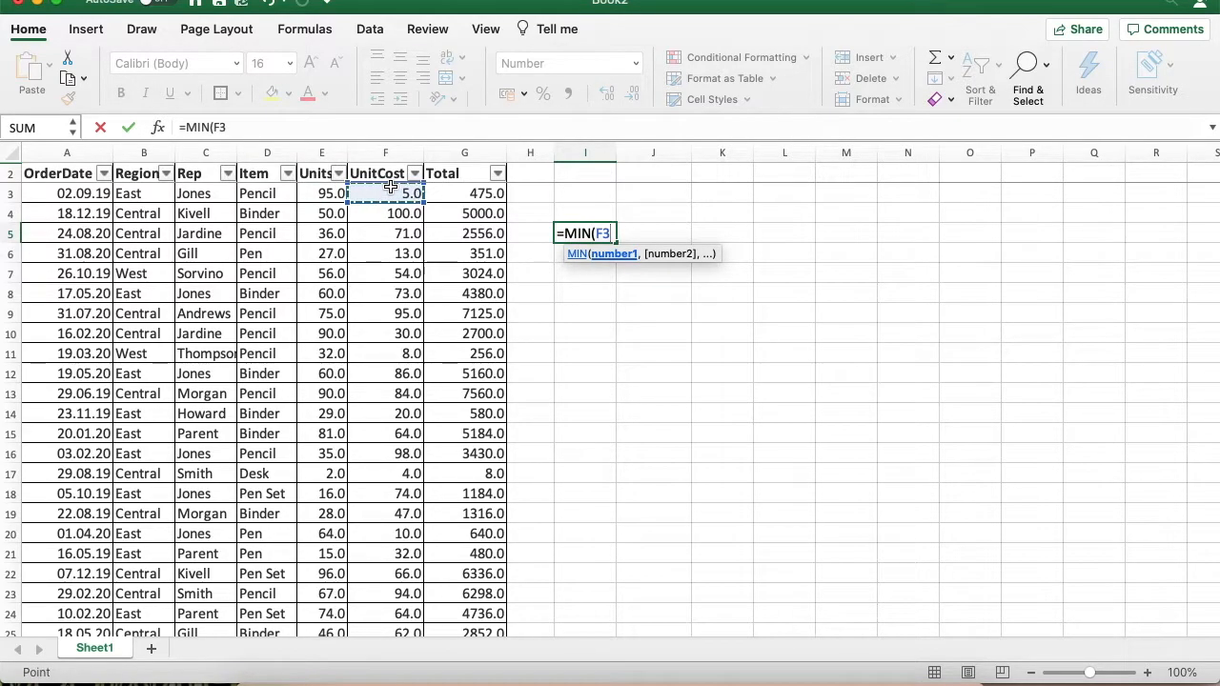
{"action": "key", "text": "shift+Down"}
{"action": "key", "text": "shift+Down"}
{"action": "key", "text": "shift+Down"}
{"action": "key", "text": "shift+Down"}
{"action": "key", "text": "shift+Down"}
{"action": "key", "text": "shift+Down"}
{"action": "key", "text": "shift+Down"}
{"action": "key", "text": "shift+Down"}
{"action": "key", "text": "shift+Down"}
{"action": "key", "text": "shift+Down"}
{"action": "key", "text": "shift+Down"}
{"action": "key", "text": "shift+Down"}
{"action": "key", "text": "shift+Down"}
{"action": "key", "text": "shift+Down"}
{"action": "key", "text": "shift+Down"}
{"action": "key", "text": "shift+Down"}
{"action": "key", "text": "shift+Down"}
{"action": "key", "text": "shift+Down"}
{"action": "key", "text": "shift+Down"}
{"action": "key", "text": "shift+Down"}
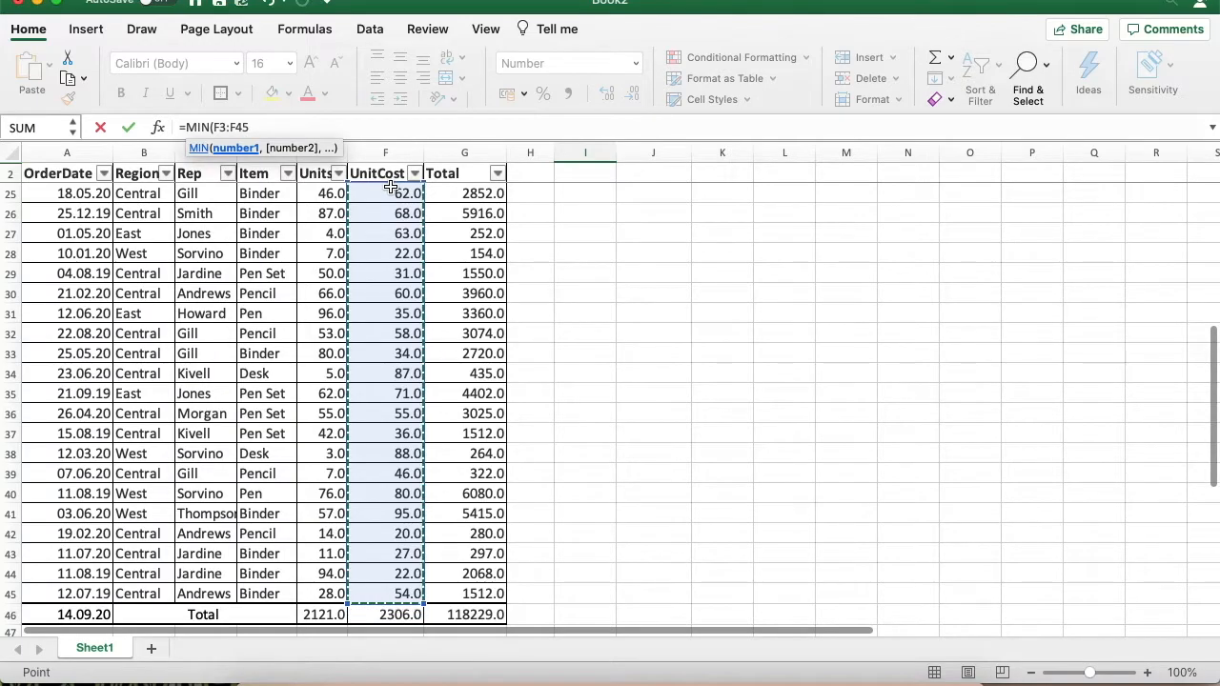
{"action": "type", "text": ")"}
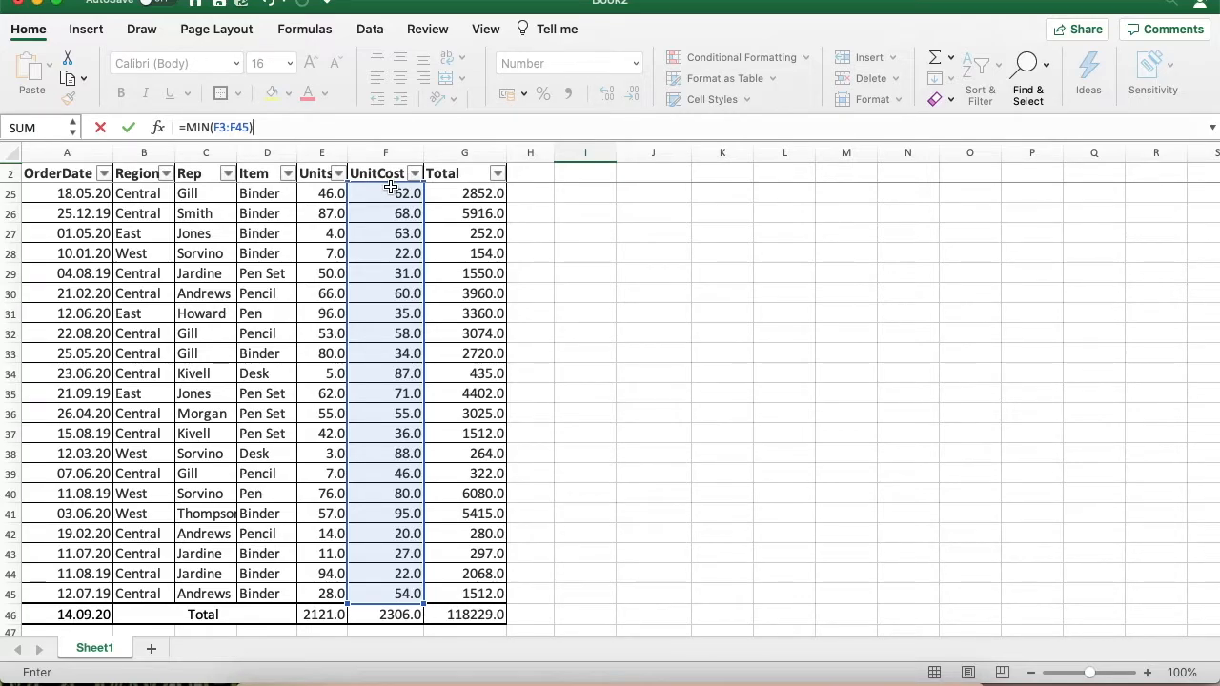
{"action": "key", "text": "Return"}
Check the minimum in cell I5 against the values of the UnitCost column down to the Total row.
{"action": "key", "text": "Up"}
{"action": "key", "text": "Up"}
{"action": "key", "text": "Up"}
{"action": "key", "text": "Right"}
{"action": "key", "text": "Down"}
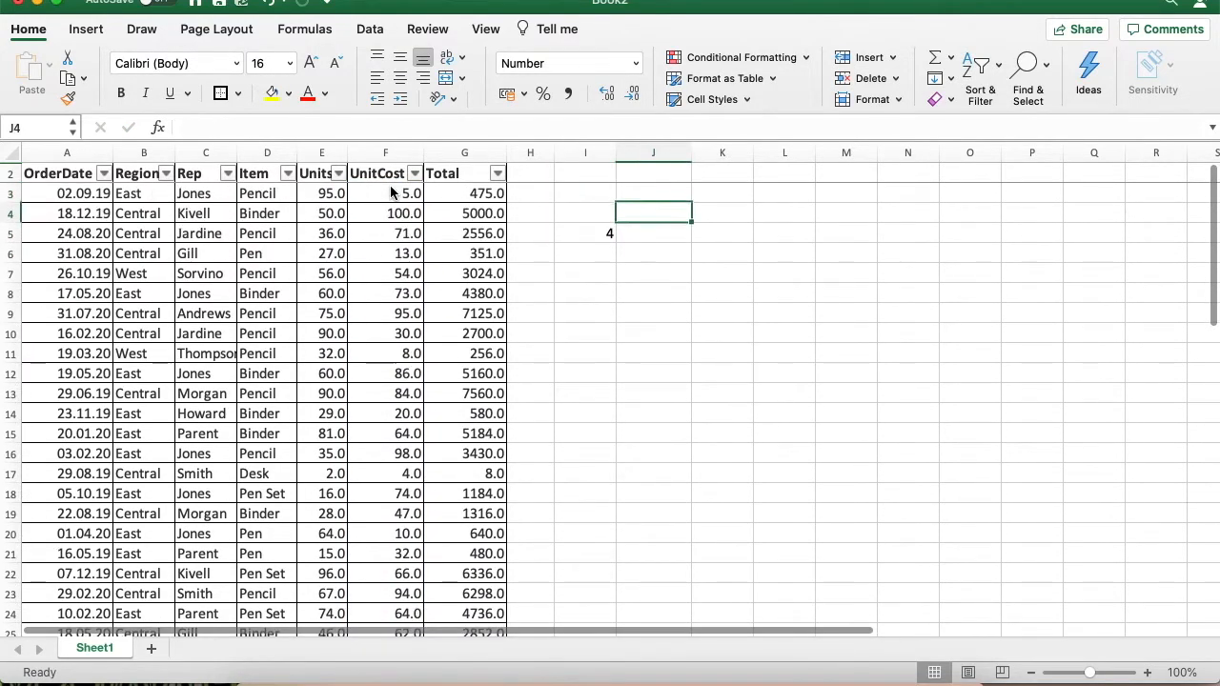
{"action": "left_click", "coordinate": [562, 212]}
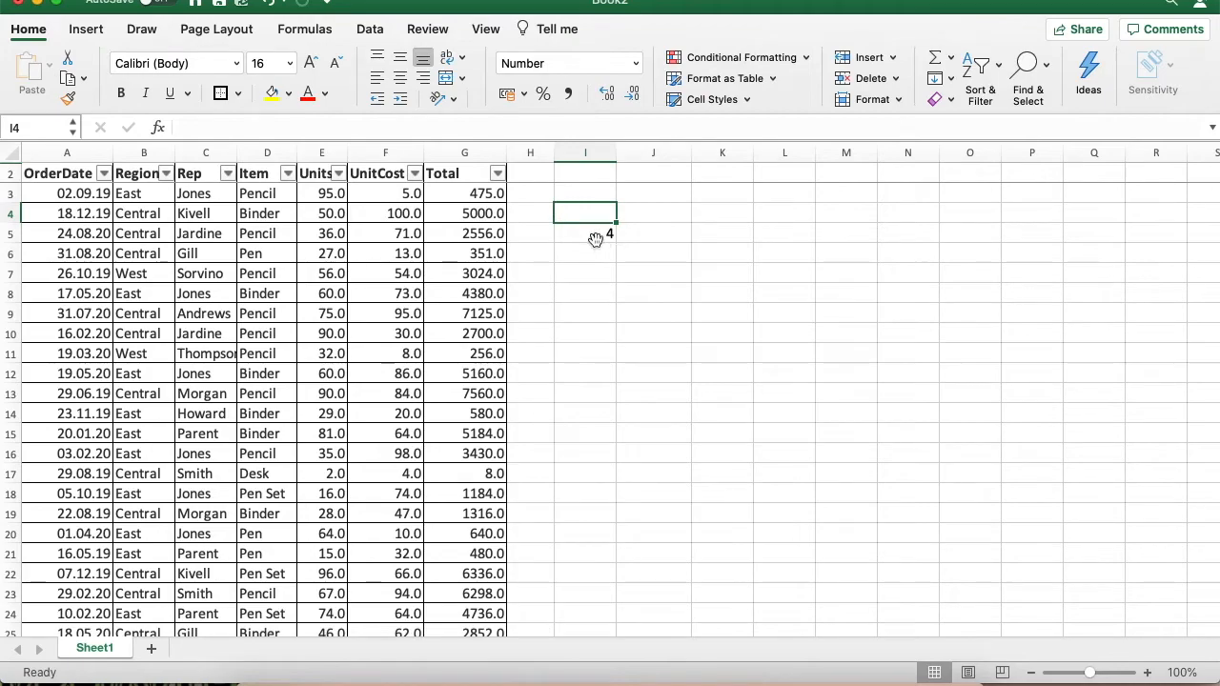
{"action": "left_click", "coordinate": [595, 238]}
{"action": "scroll", "coordinate": [391, 386], "scroll_direction": "down", "scroll_amount": 3}
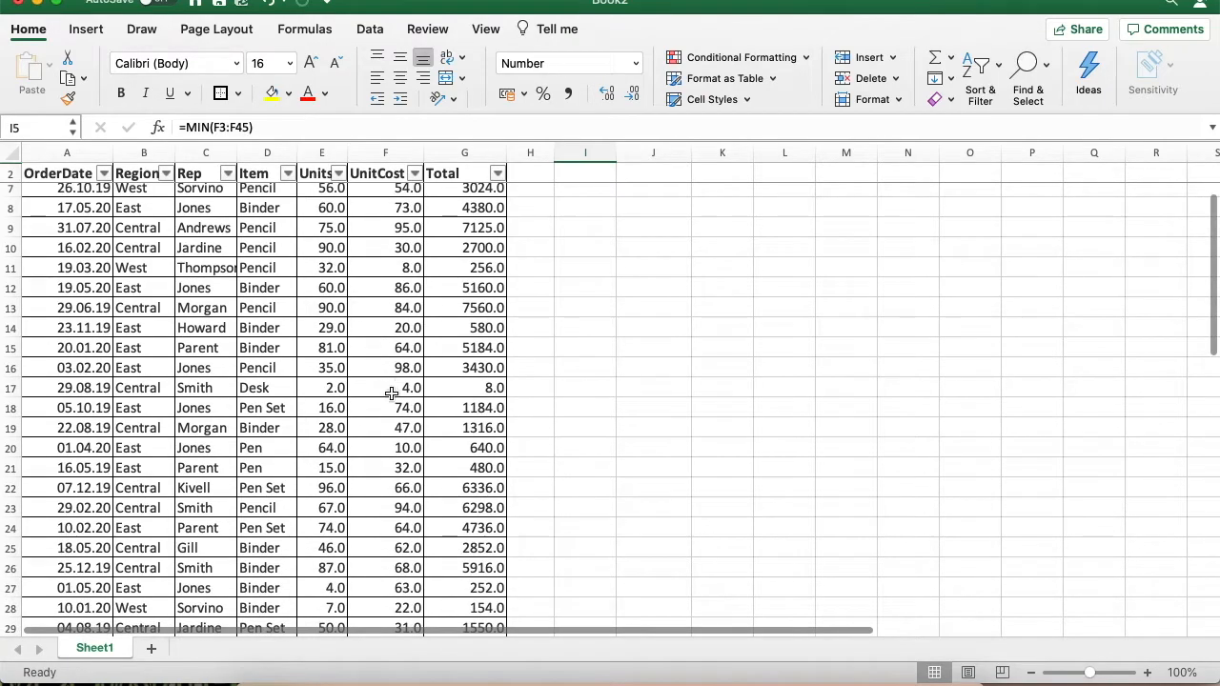
{"action": "left_click", "coordinate": [393, 390]}
{"action": "scroll", "coordinate": [391, 391], "scroll_direction": "down", "scroll_amount": 7}
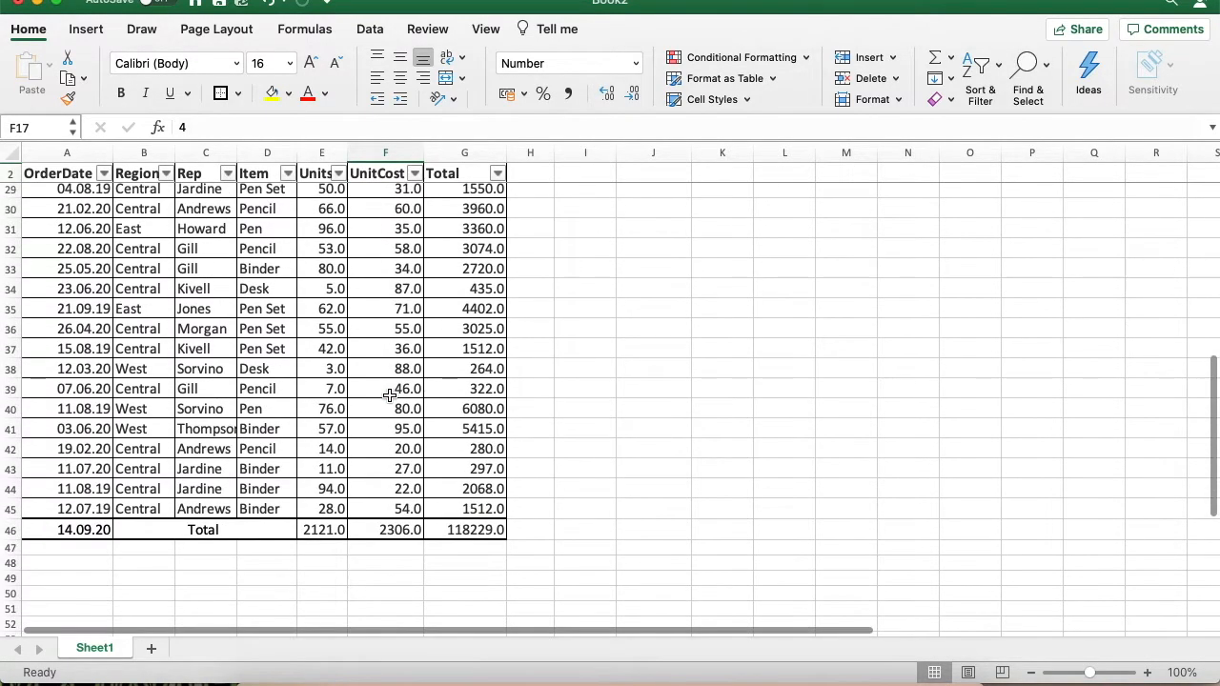
{"action": "scroll", "coordinate": [390, 394], "scroll_direction": "up", "scroll_amount": 9}
Enter =MAX(F3:F45) in cell J5 to find the highest UnitCost.
{"action": "left_click", "coordinate": [641, 229]}
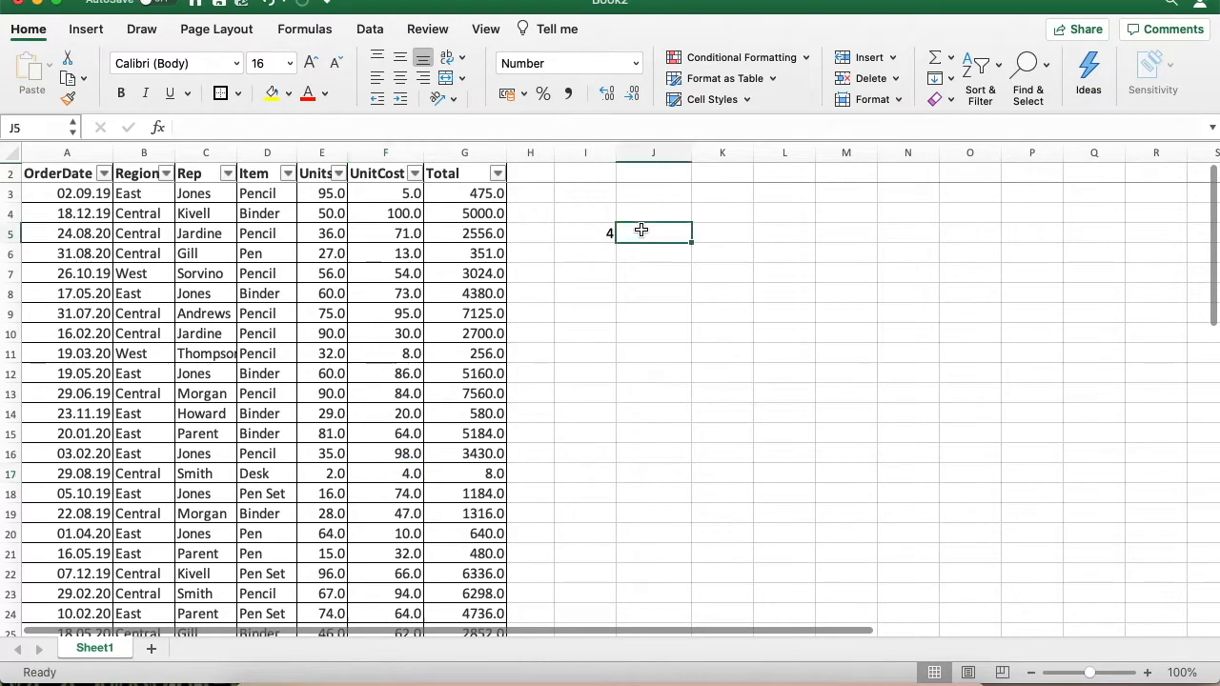
{"action": "key", "text": "Left"}
{"action": "key", "text": "Right"}
{"action": "type", "text": "="}
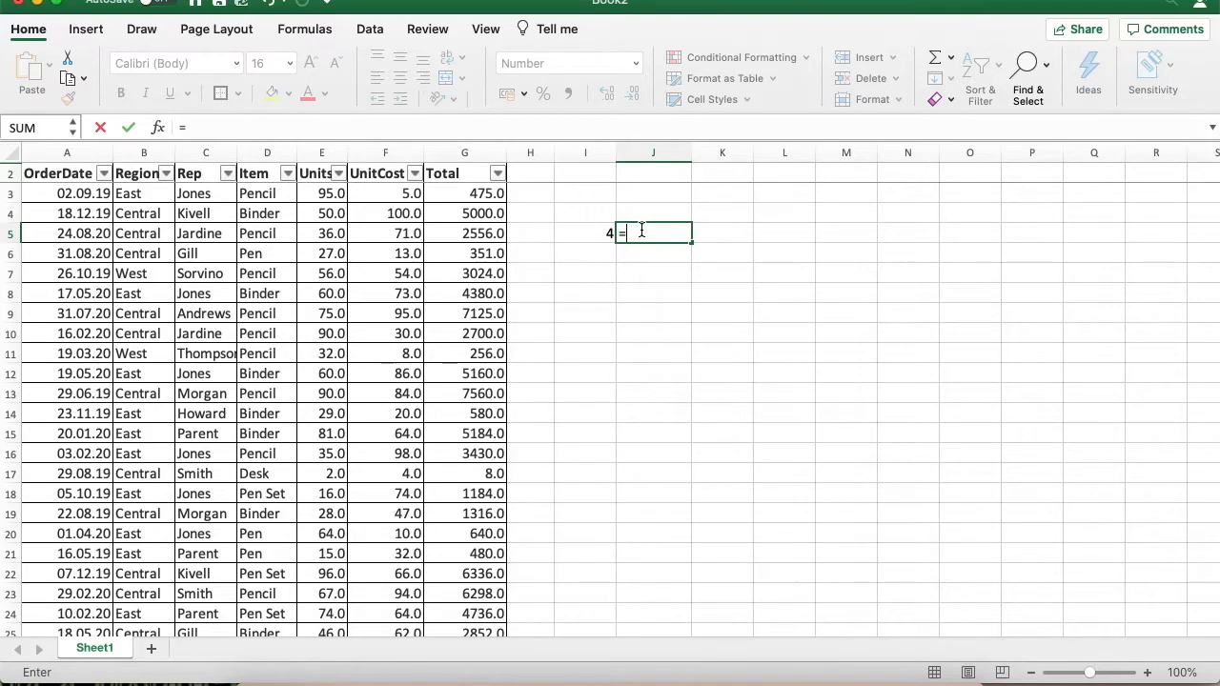
{"action": "type", "text": "MAX"}
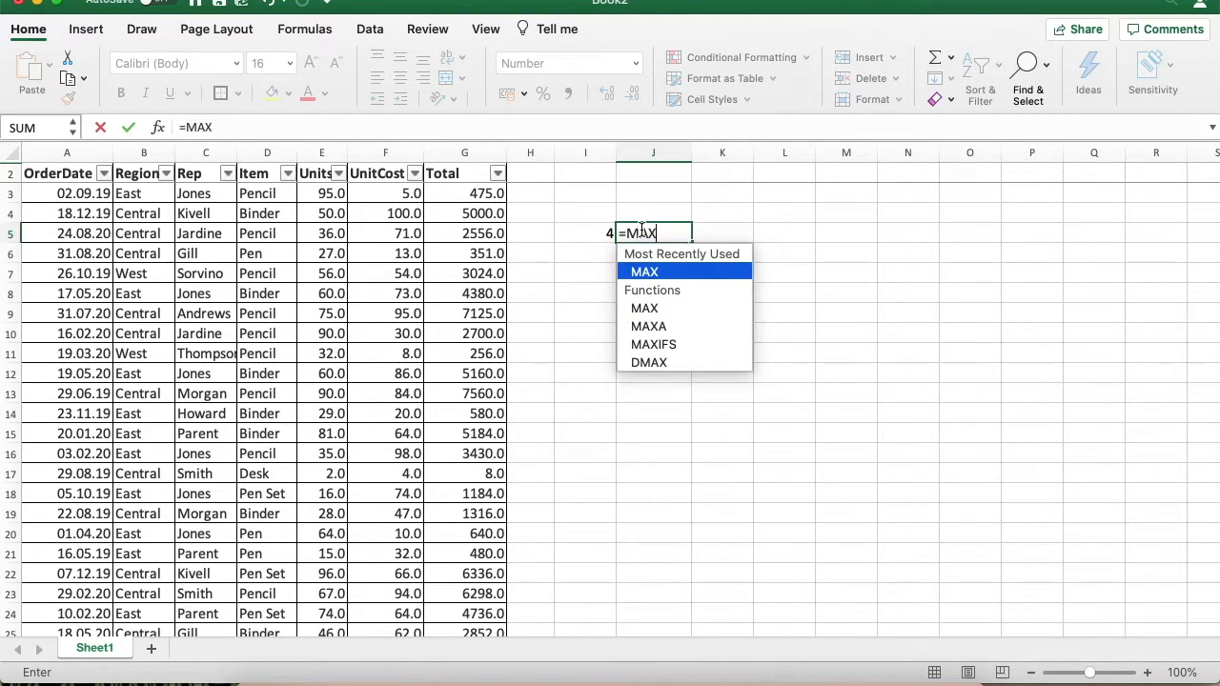
{"action": "type", "text": "("}
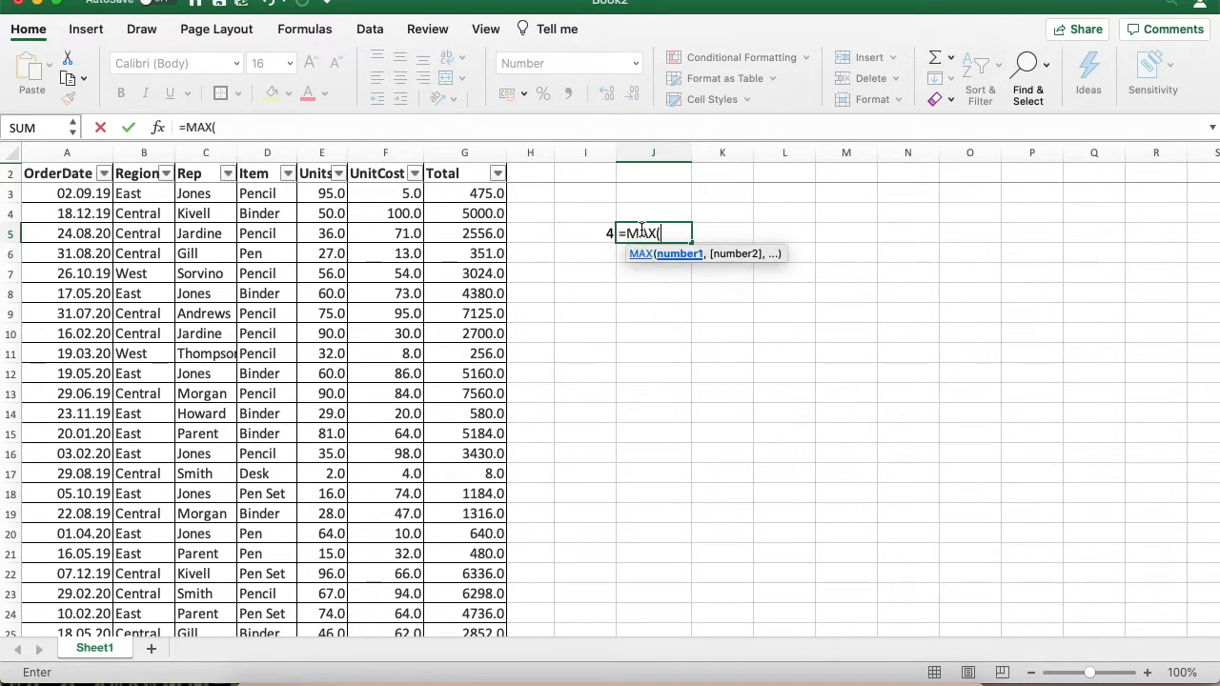
{"action": "left_click", "coordinate": [411, 192]}
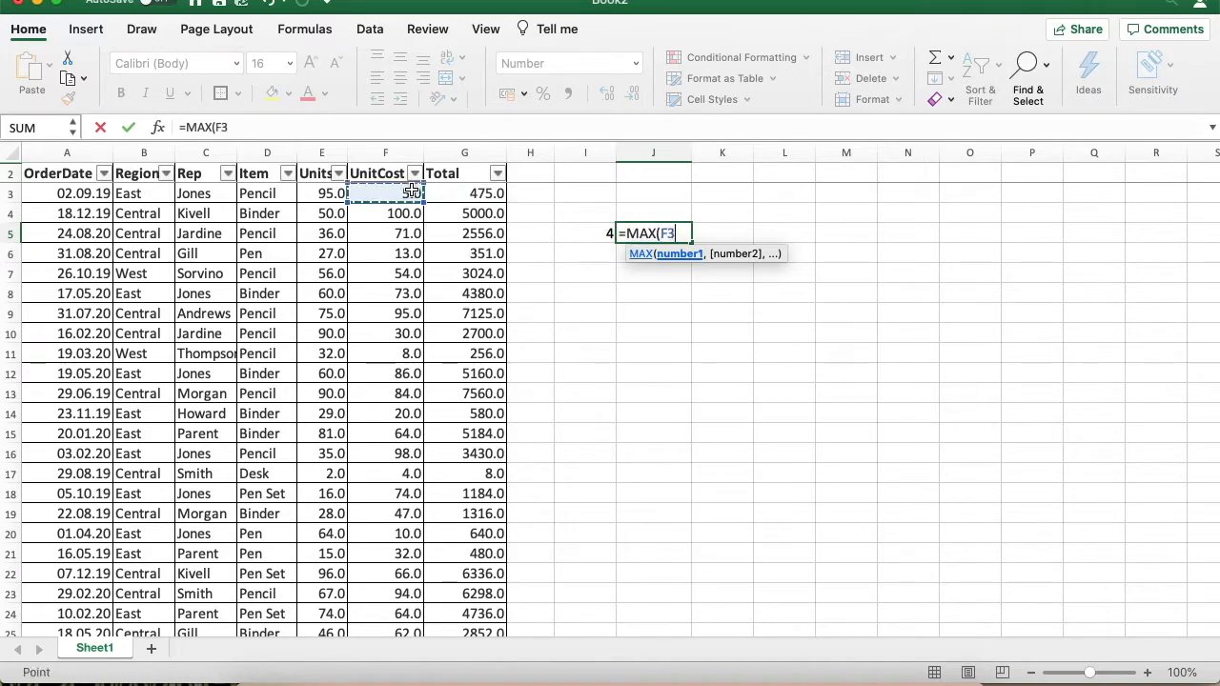
{"action": "key", "text": "shift+Down"}
{"action": "key", "text": "shift+Down"}
{"action": "key", "text": "shift+Down"}
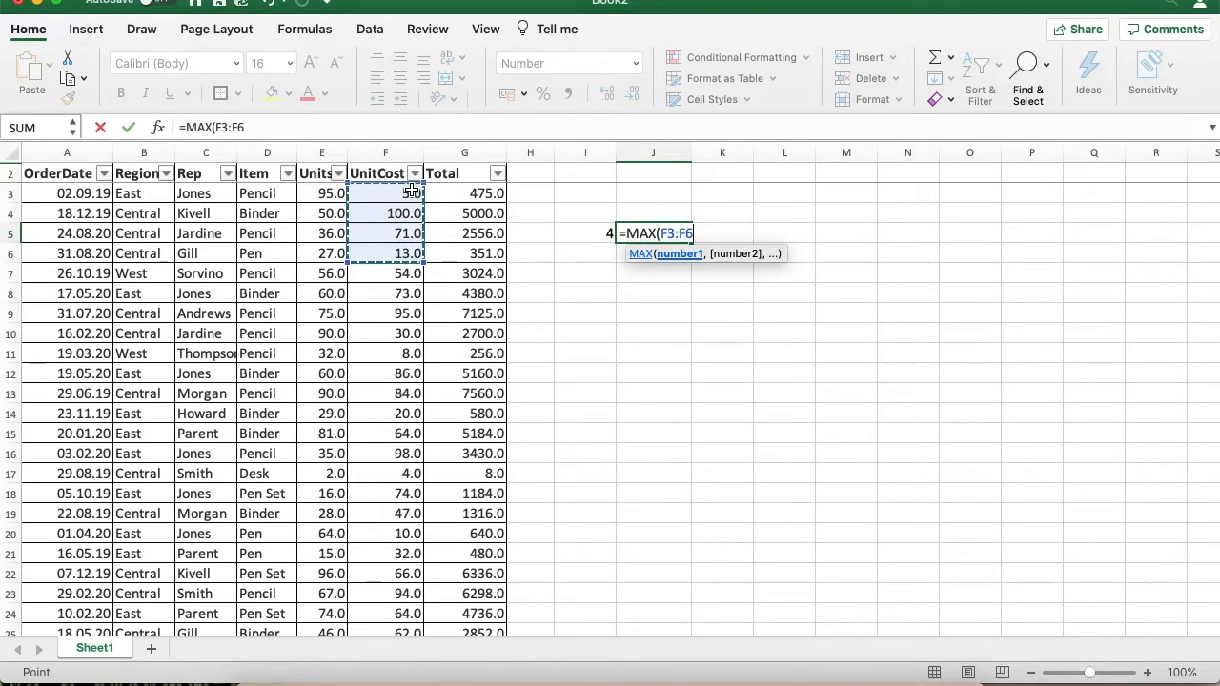
{"action": "key", "text": "shift+super+Down"}
{"action": "key", "text": "shift+Up"}
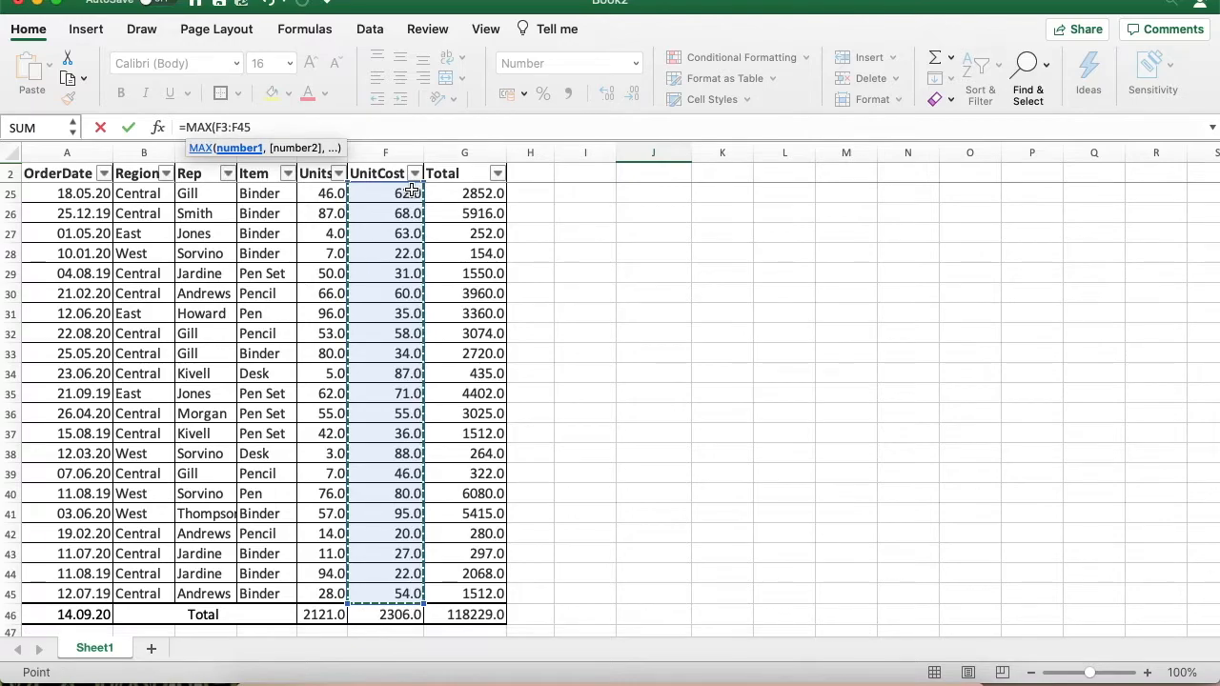
{"action": "type", "text": ")"}
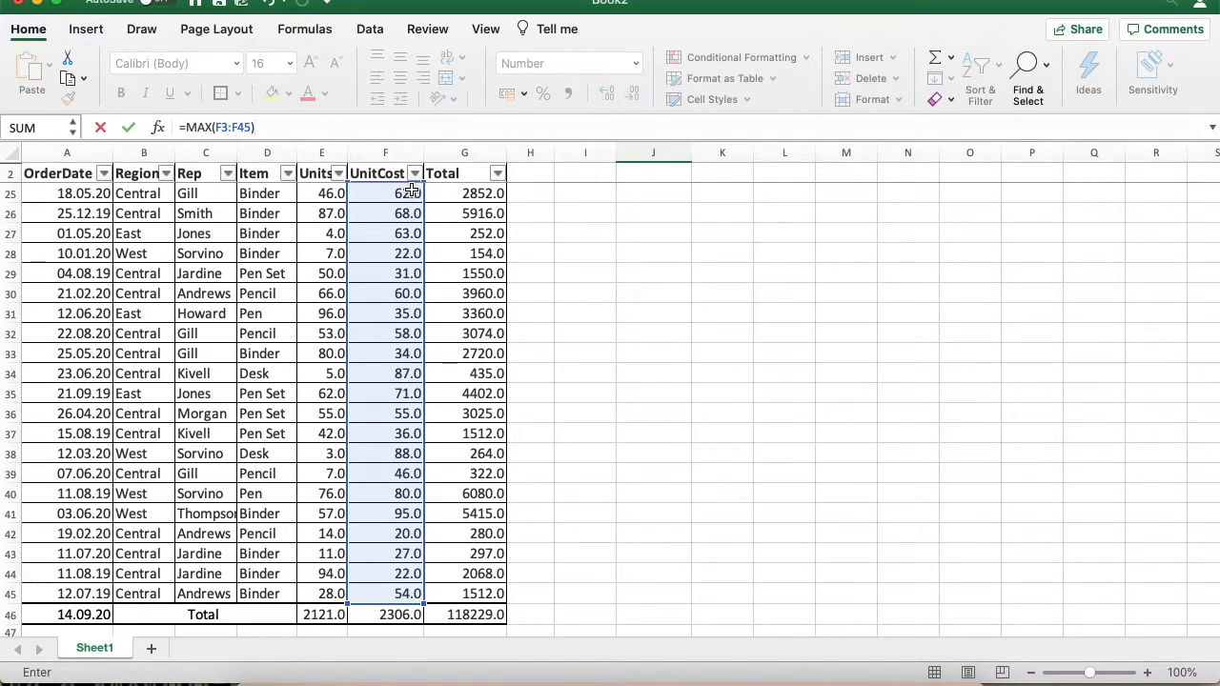
{"action": "key", "text": "Return"}
{"action": "key", "text": "Up"}
{"action": "key", "text": "Up"}
{"action": "key", "text": "Up"}
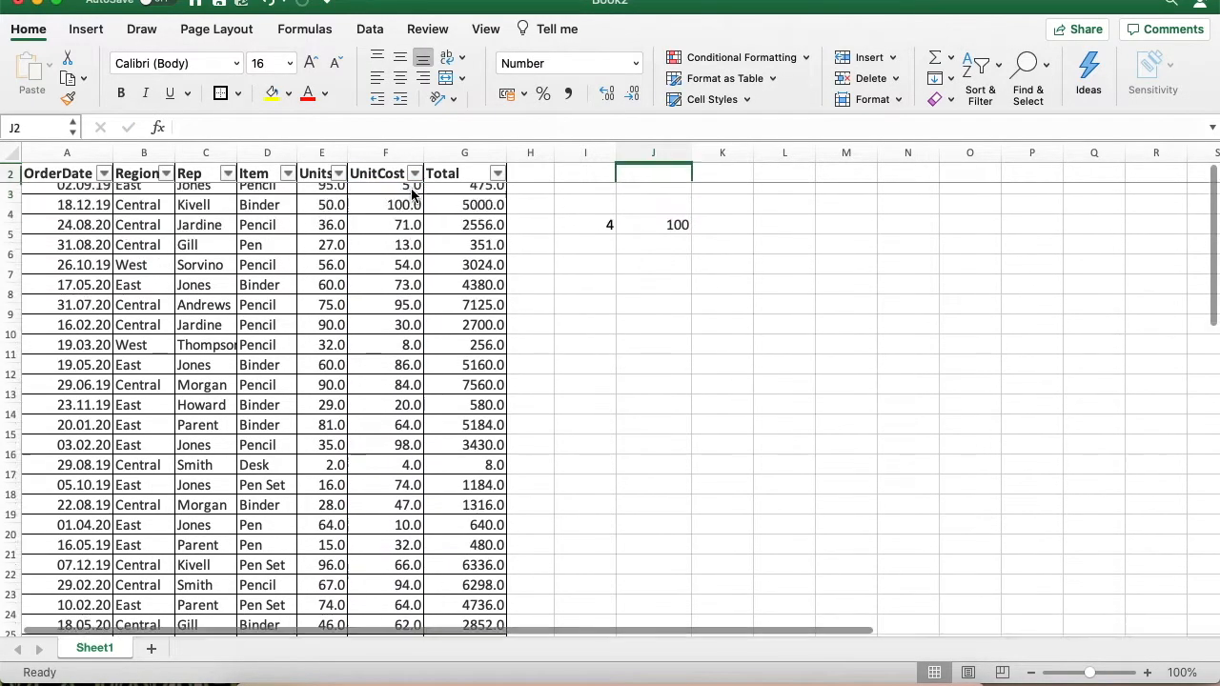
Check the maximum in cell J5 against the values of the UnitCost column.
{"action": "key", "text": "Down"}
{"action": "key", "text": "Down"}
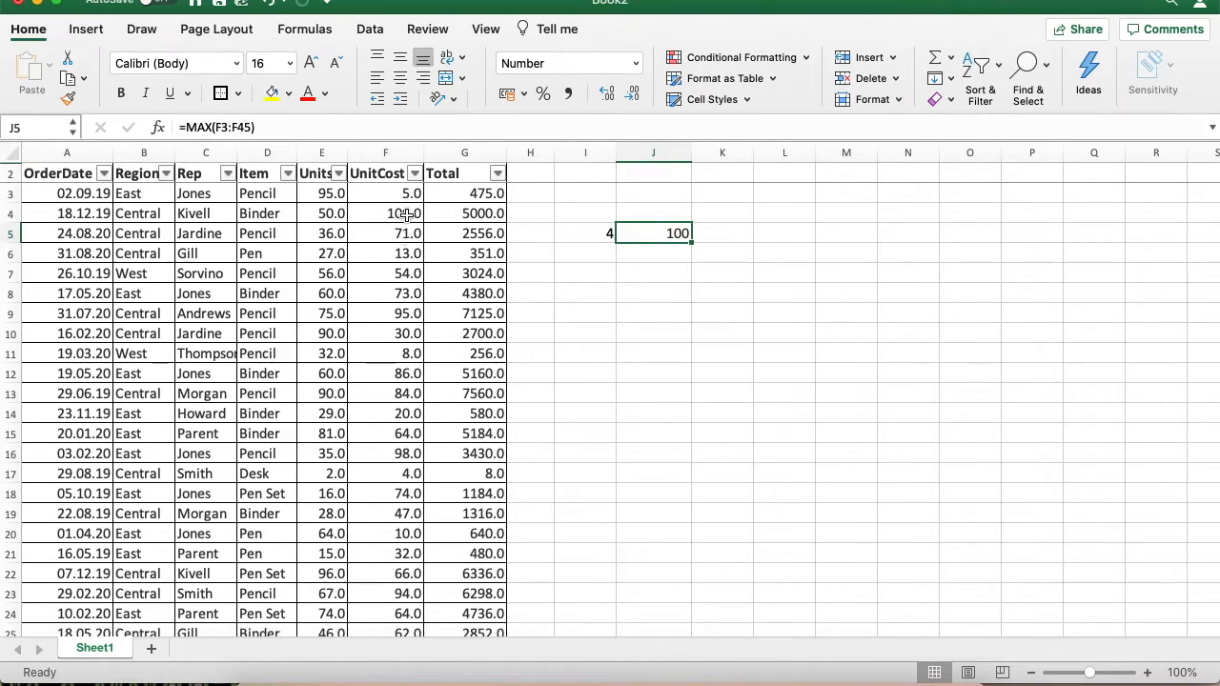
{"action": "scroll", "coordinate": [360, 472], "scroll_direction": "down", "scroll_amount": 10}
{"action": "scroll", "coordinate": [359, 471], "scroll_direction": "up", "scroll_amount": 10}
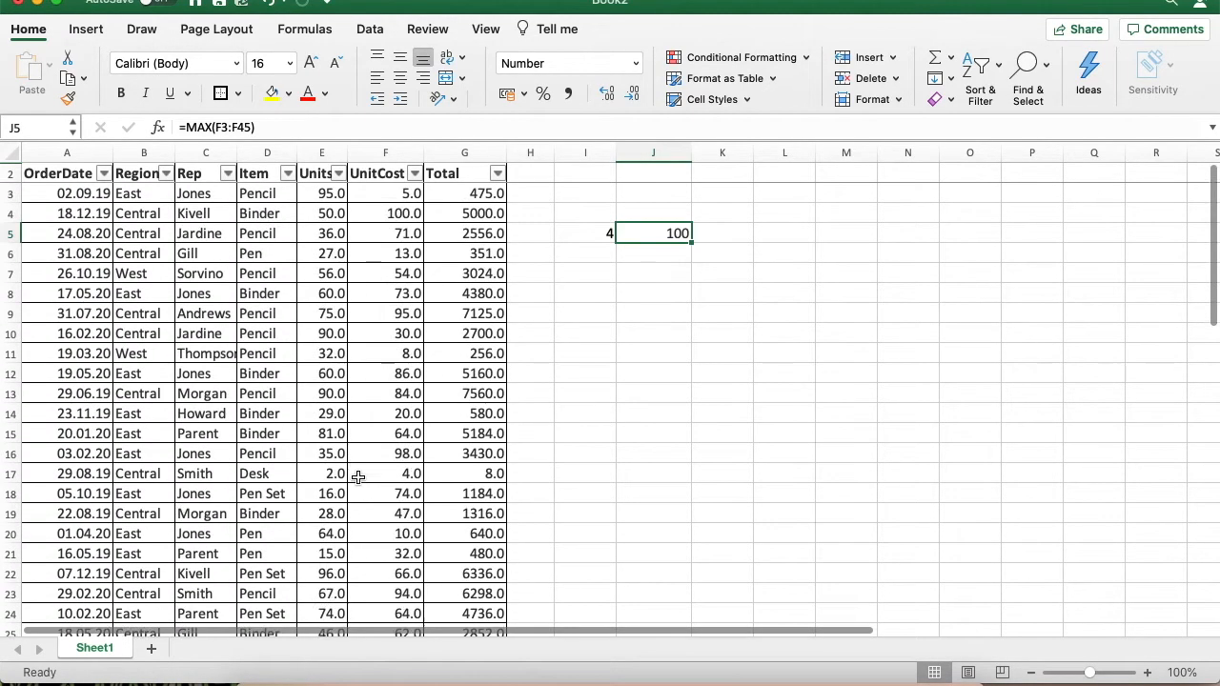
Clear the MIN and MAX formulas from cells I5 and J5.
{"action": "left_click", "coordinate": [594, 230]}
{"action": "key", "text": "shift+Right"}
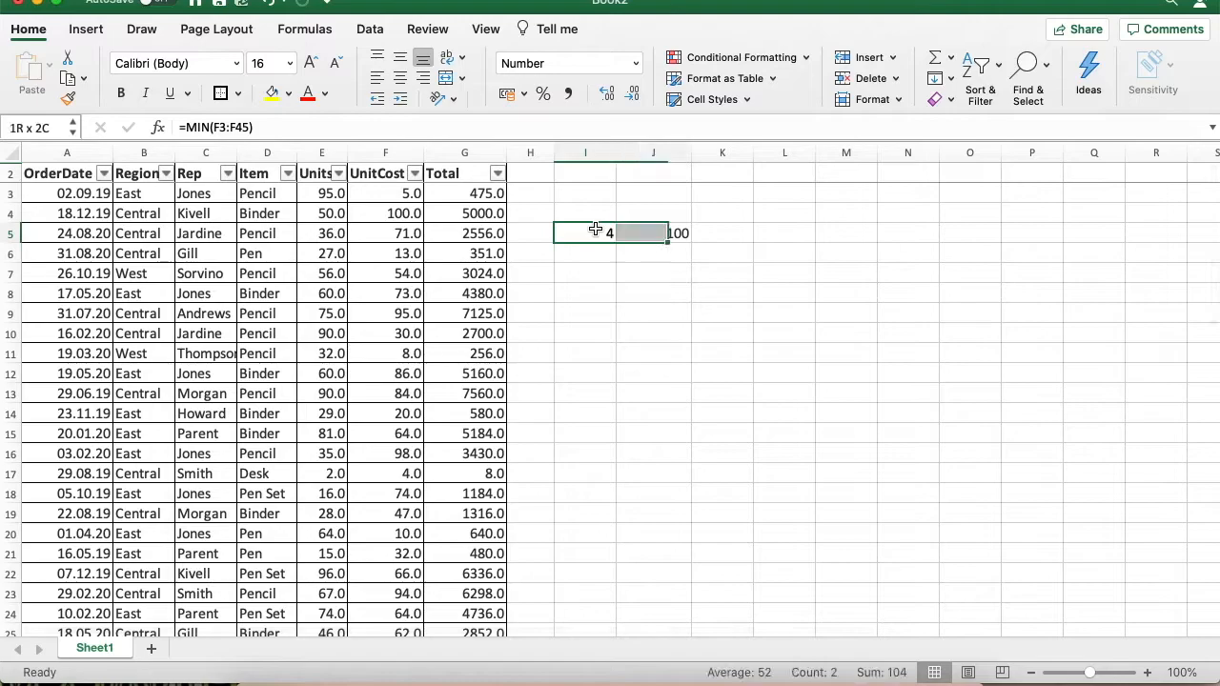
{"action": "key", "text": "Delete"}
{"action": "key", "text": "Down"}
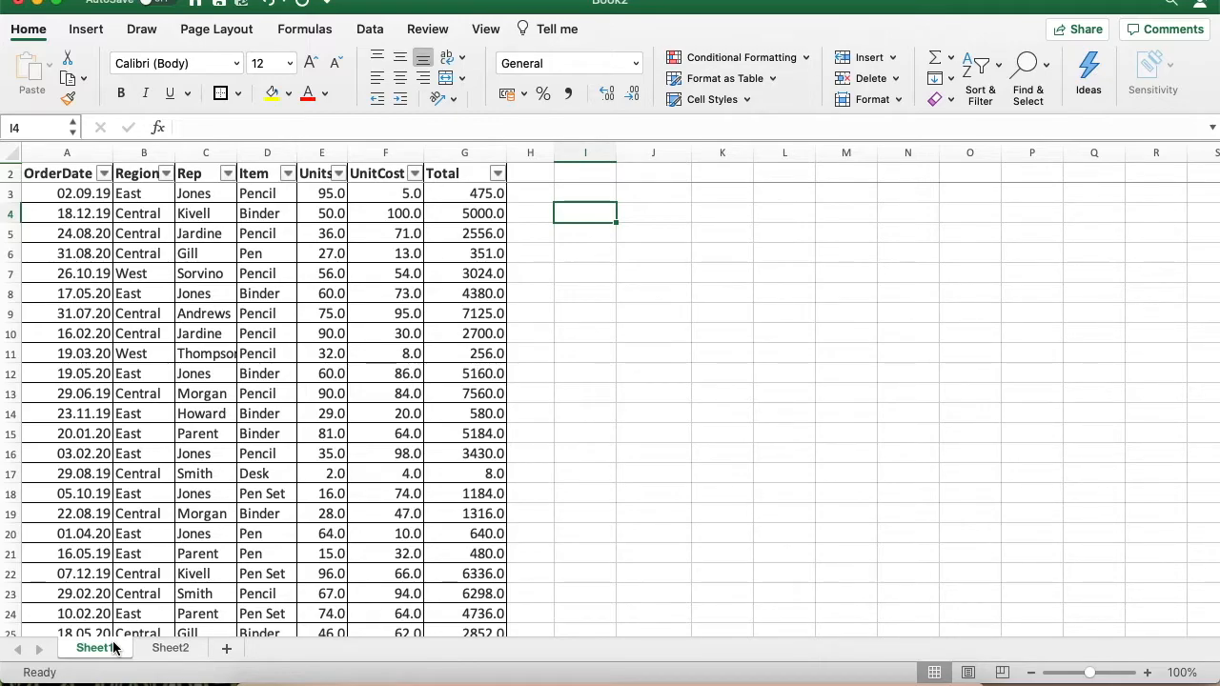
Enter =NOW() in cell D5 of Sheet2 to insert the current date and time.
{"action": "left_click", "coordinate": [169, 649]}
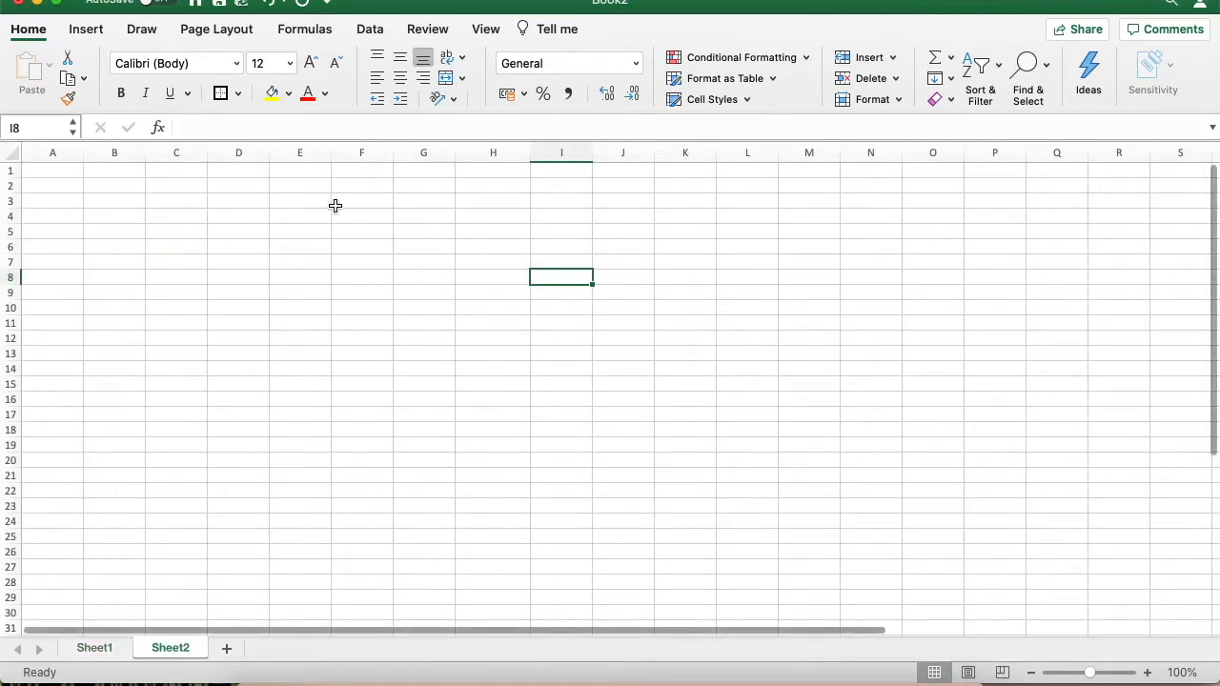
{"action": "left_click", "coordinate": [243, 226]}
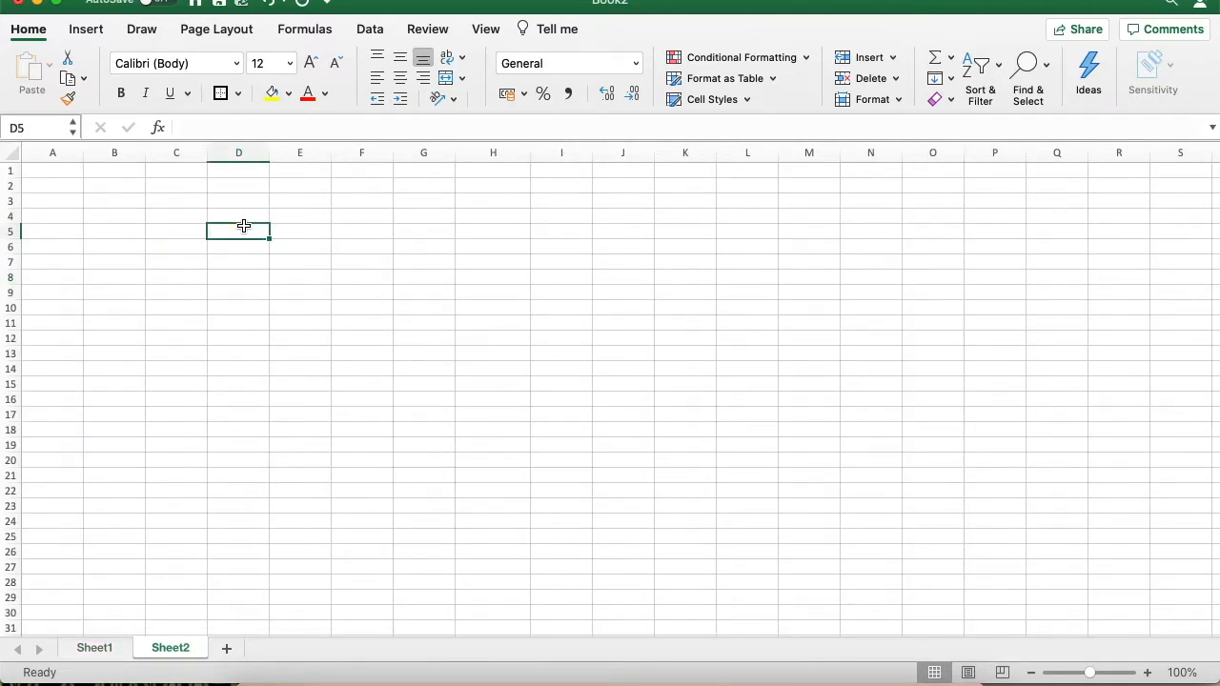
{"action": "type", "text": "="}
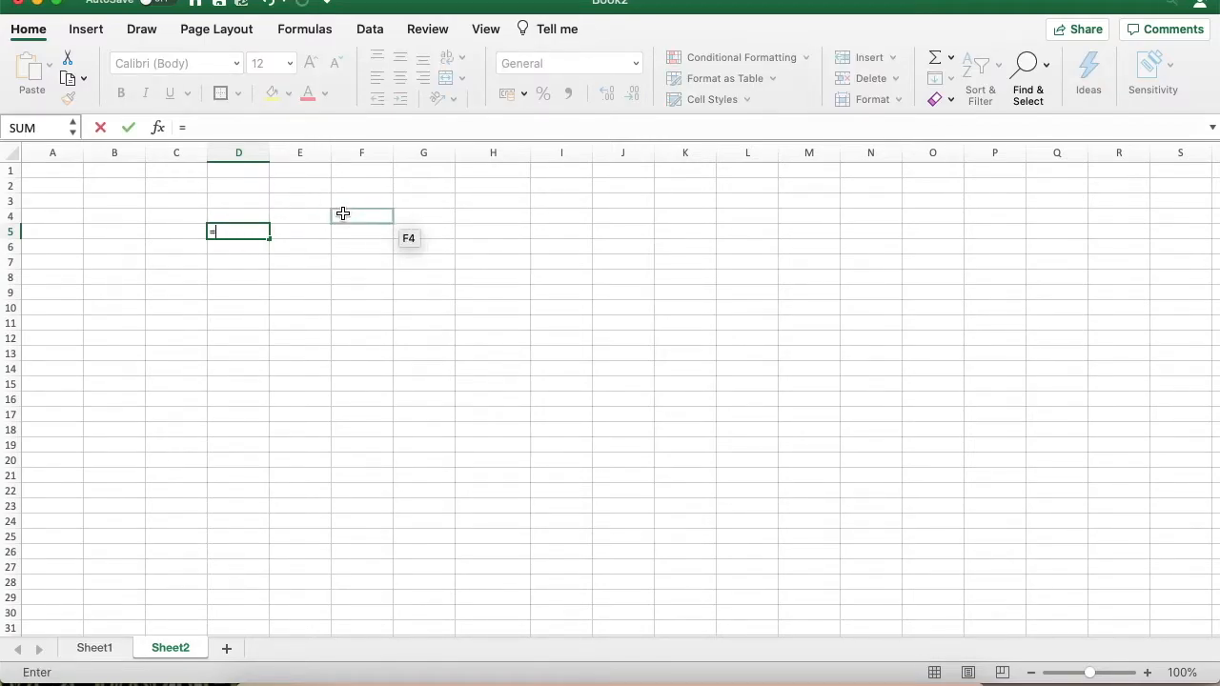
{"action": "type", "text": "NOW"}
{"action": "type", "text": "("}
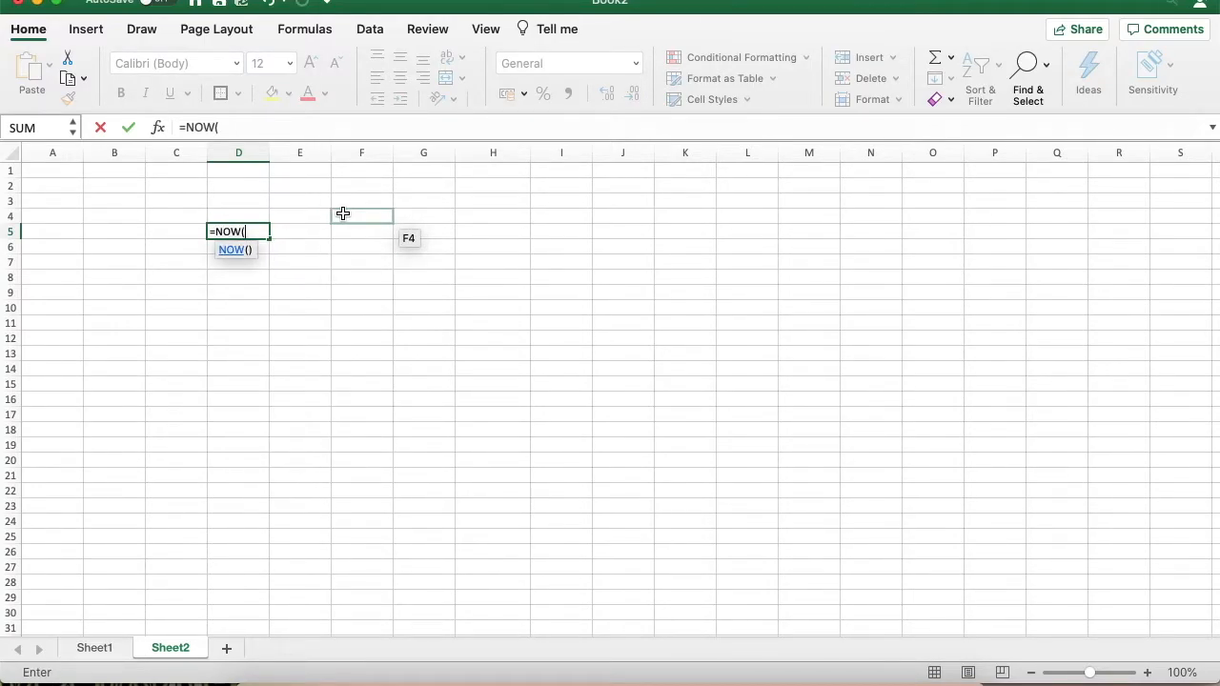
{"action": "type", "text": ")"}
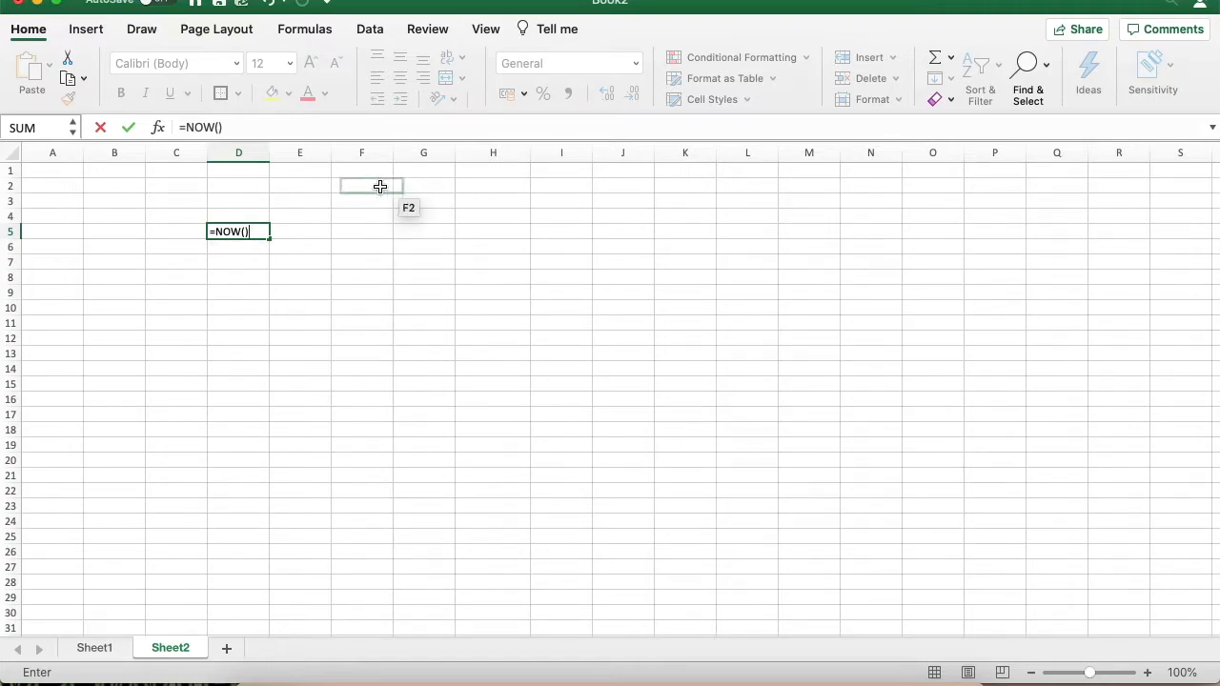
{"action": "key", "text": "Return"}
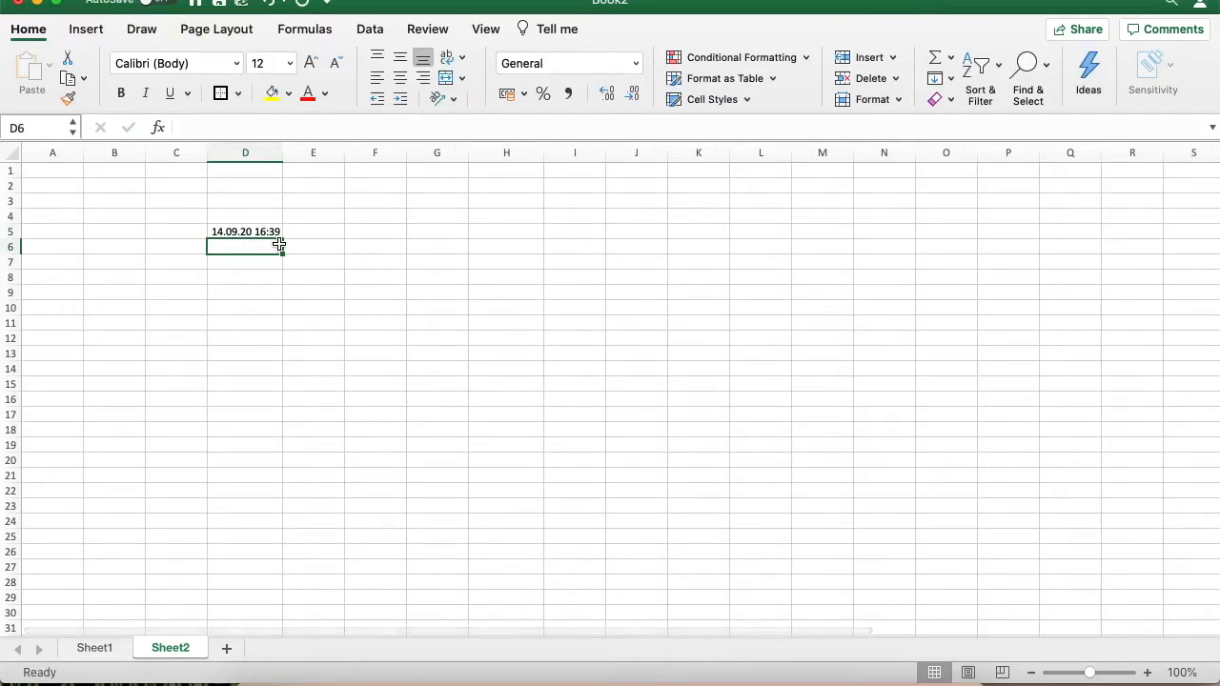
Clear the NOW formula from cell D5 and move to cell D6.
{"action": "left_click", "coordinate": [245, 232]}
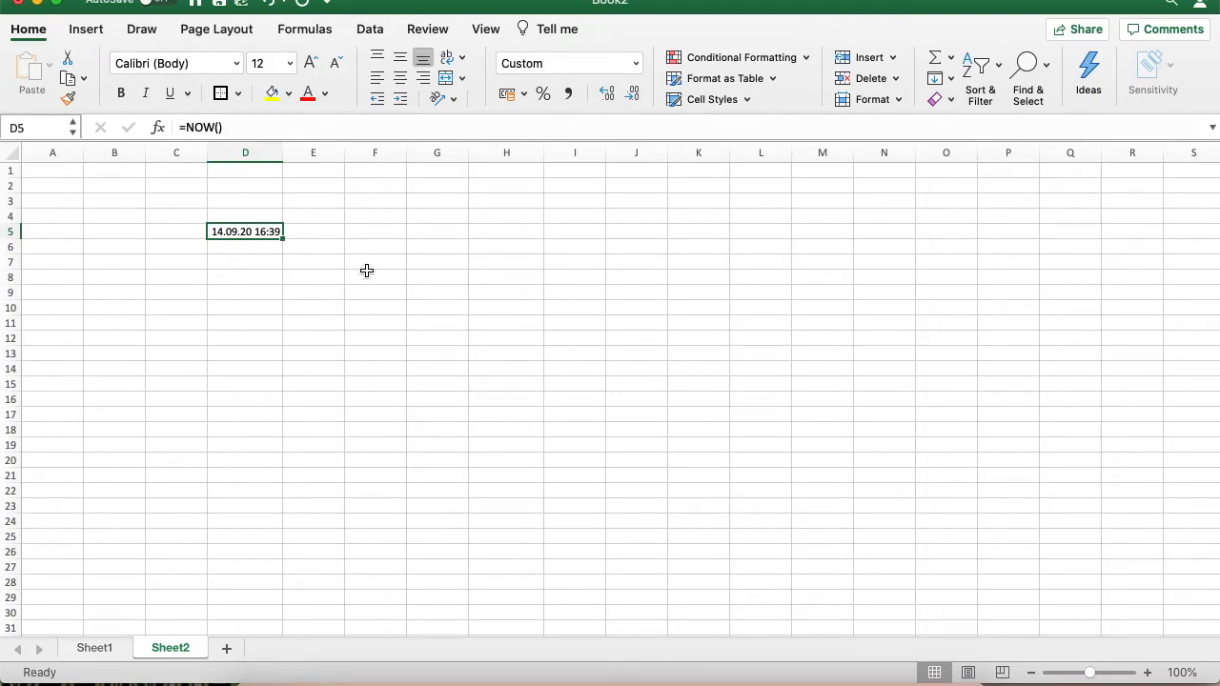
{"action": "key", "text": "BackSpace"}
{"action": "key", "text": "Return"}
Enter =RANDBETWEEN(0,10) in cell D6 to generate a random whole number between 0 and 10.
{"action": "type", "text": "="}
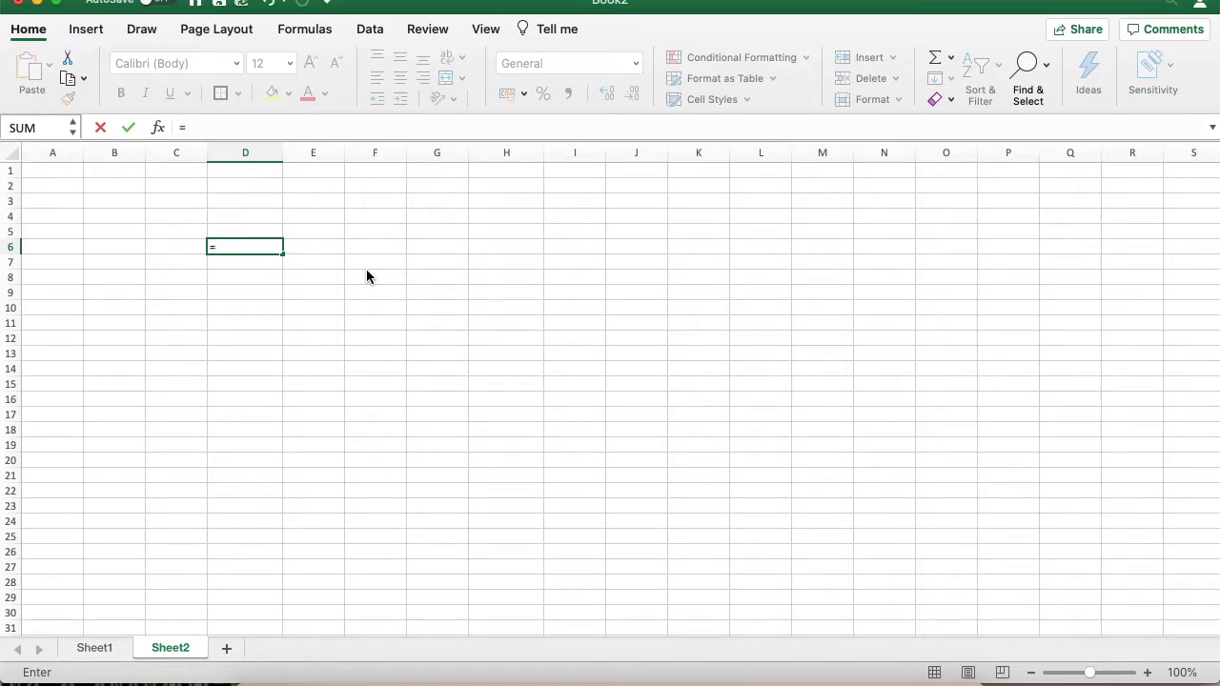
{"action": "type", "text": "RAN"}
{"action": "key", "text": "BackSpace"}
{"action": "key", "text": "BackSpace"}
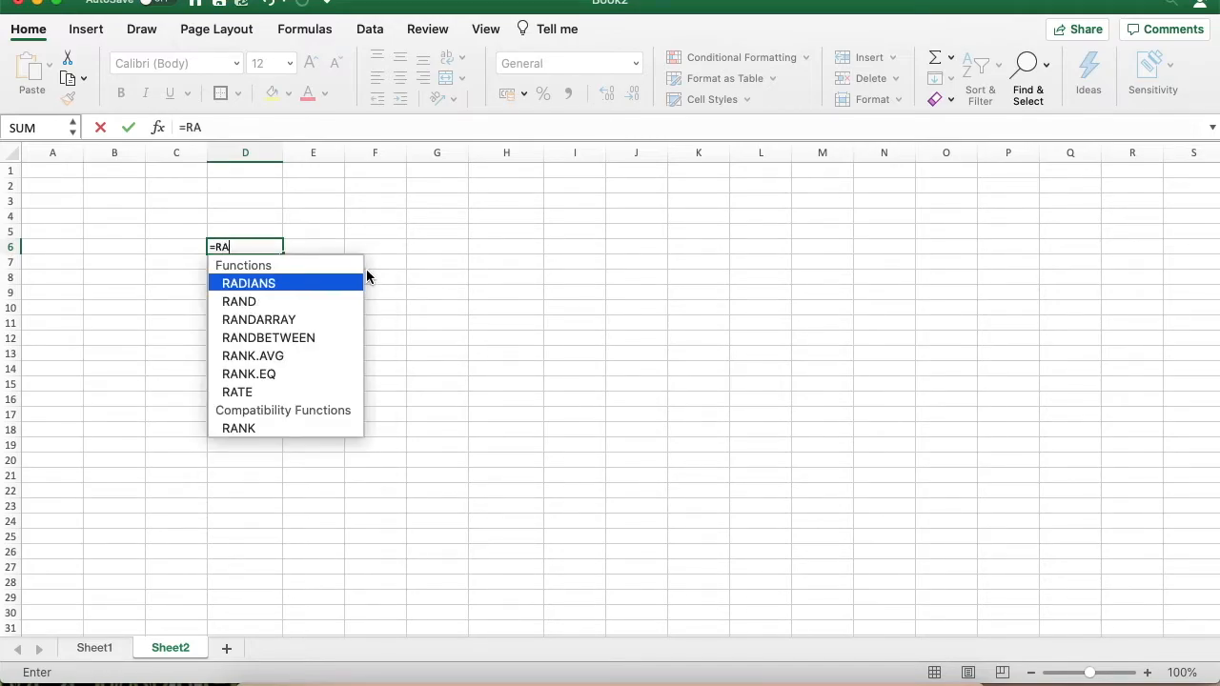
{"action": "key", "text": "BackSpace"}
{"action": "type", "text": "RAND"}
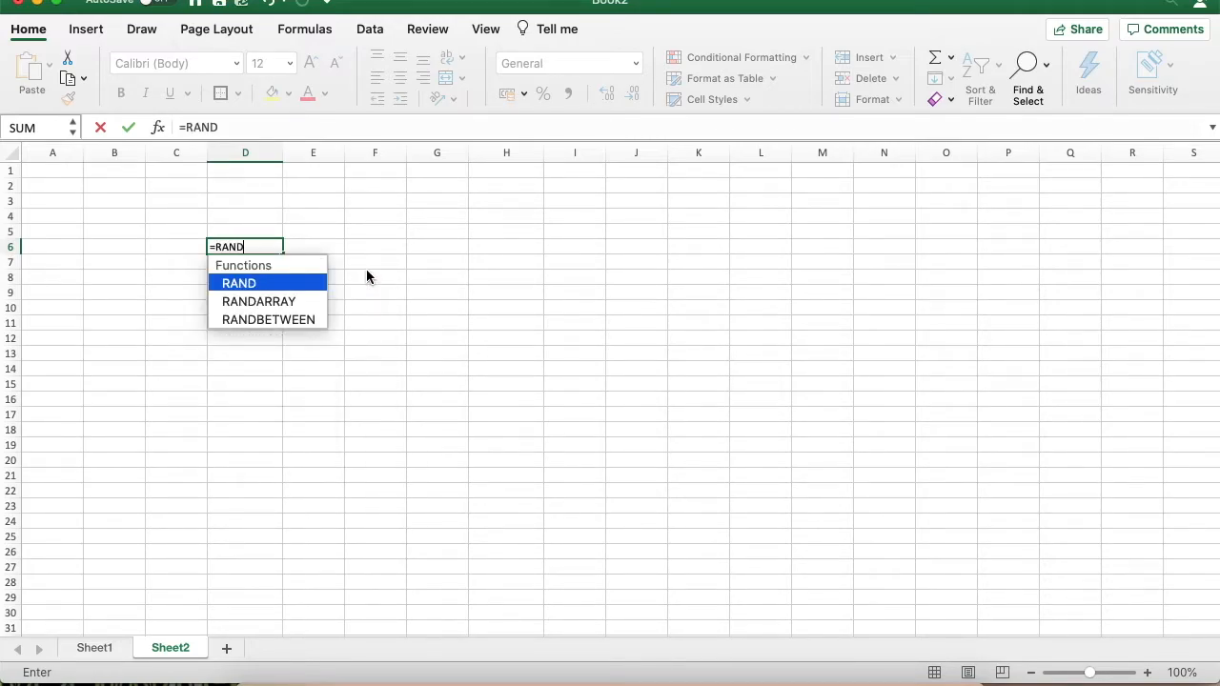
{"action": "key", "text": "Down"}
{"action": "key", "text": "Down"}
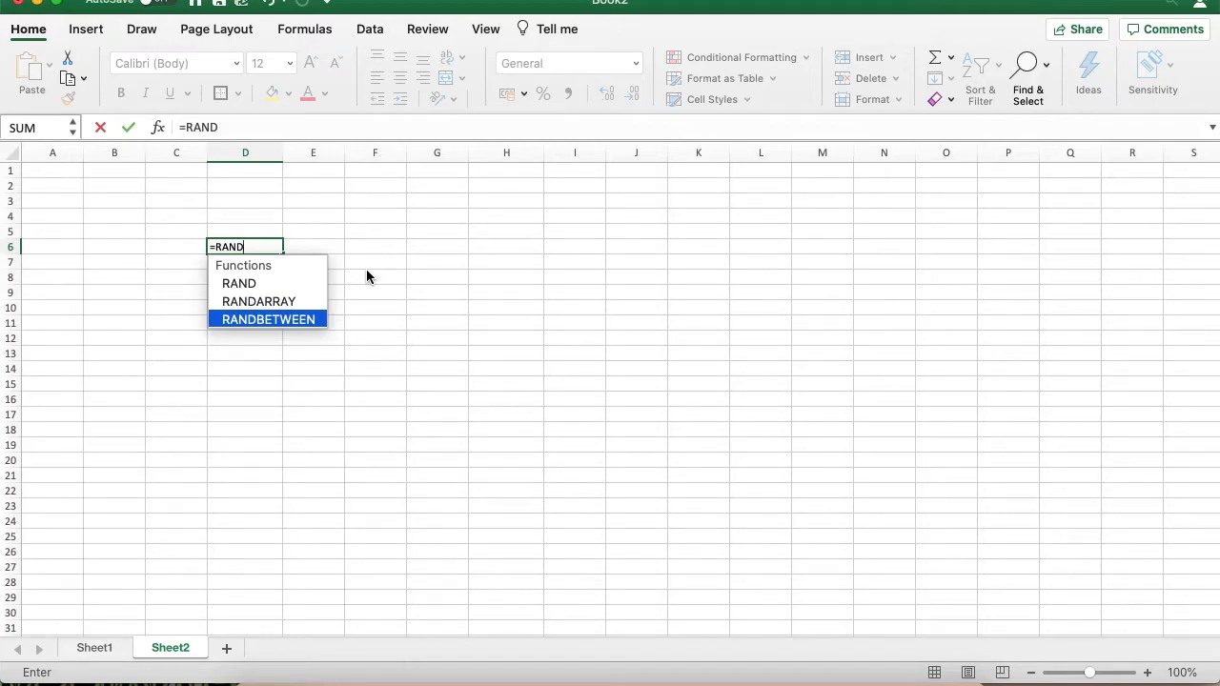
{"action": "key", "text": "Tab"}
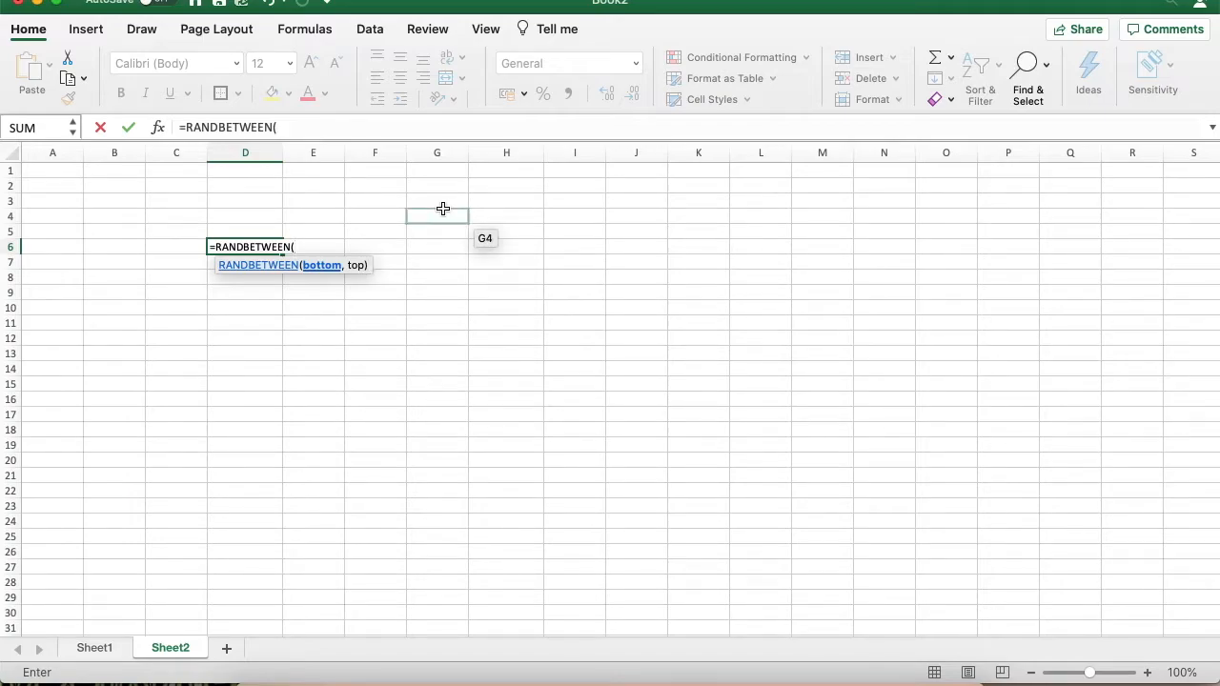
{"action": "type", "text": "0,"}
{"action": "type", "text": "10"}
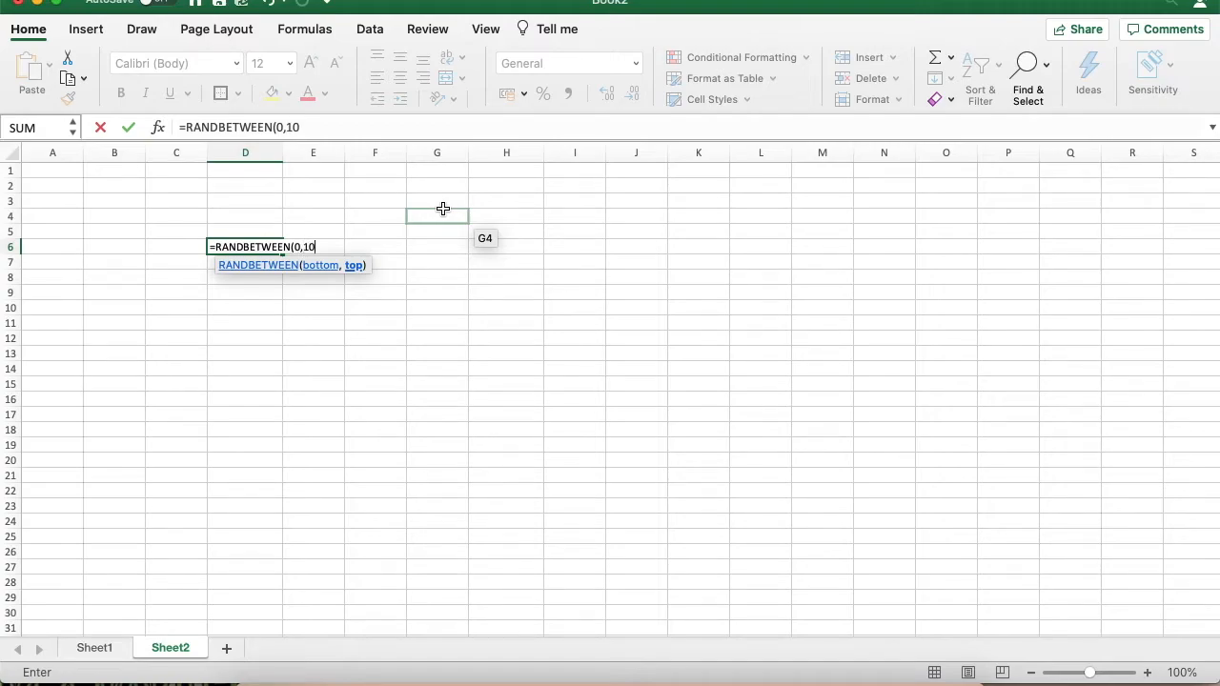
{"action": "type", "text": ")"}
{"action": "key", "text": "Return"}
Fill the RANDBETWEEN formula from cell D6 down to D11.
{"action": "key", "text": "Up"}
{"action": "key", "text": "shift+Down"}
{"action": "key", "text": "shift+Down"}
{"action": "key", "text": "shift+Down"}
{"action": "key", "text": "shift+Down"}
{"action": "key", "text": "shift+Down"}
{"action": "key", "text": "ctrl+d"}
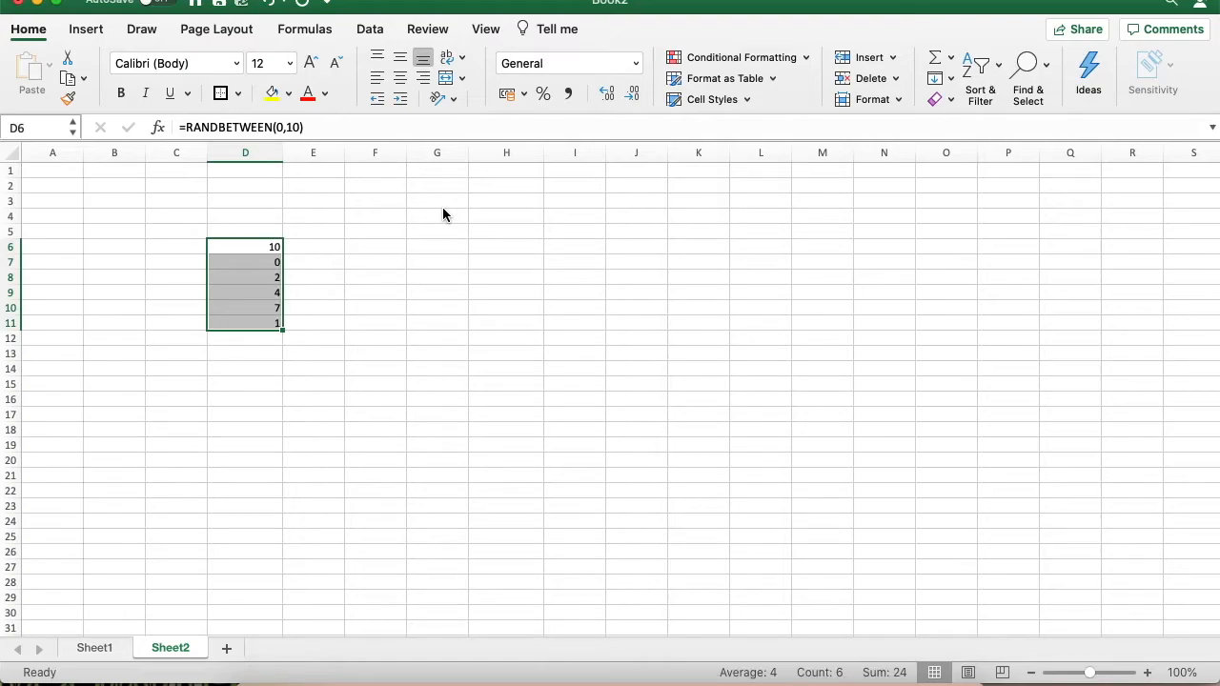
Return to the empty cell D5 and clear it repeatedly to recalculate the random numbers in D6:D11.
{"action": "key", "text": "shift+Up"}
{"action": "key", "text": "shift+Up"}
{"action": "key", "text": "shift+Up"}
{"action": "key", "text": "shift+Up"}
{"action": "key", "text": "shift+Up"}
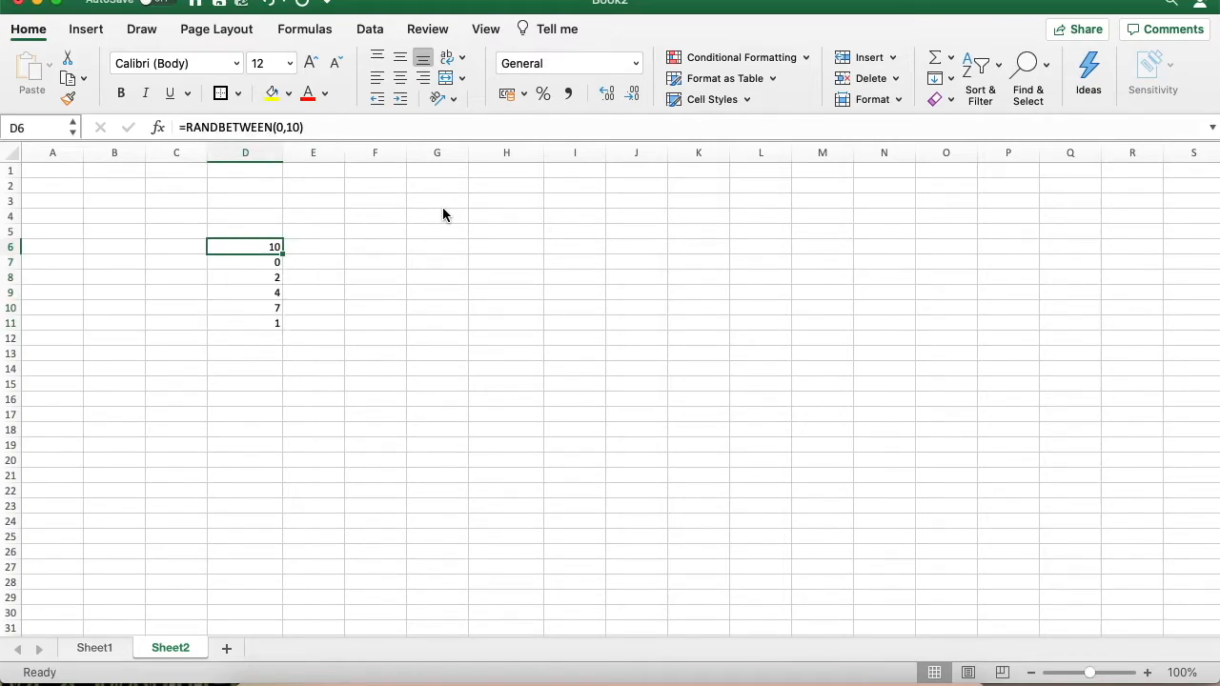
{"action": "key", "text": "Up"}
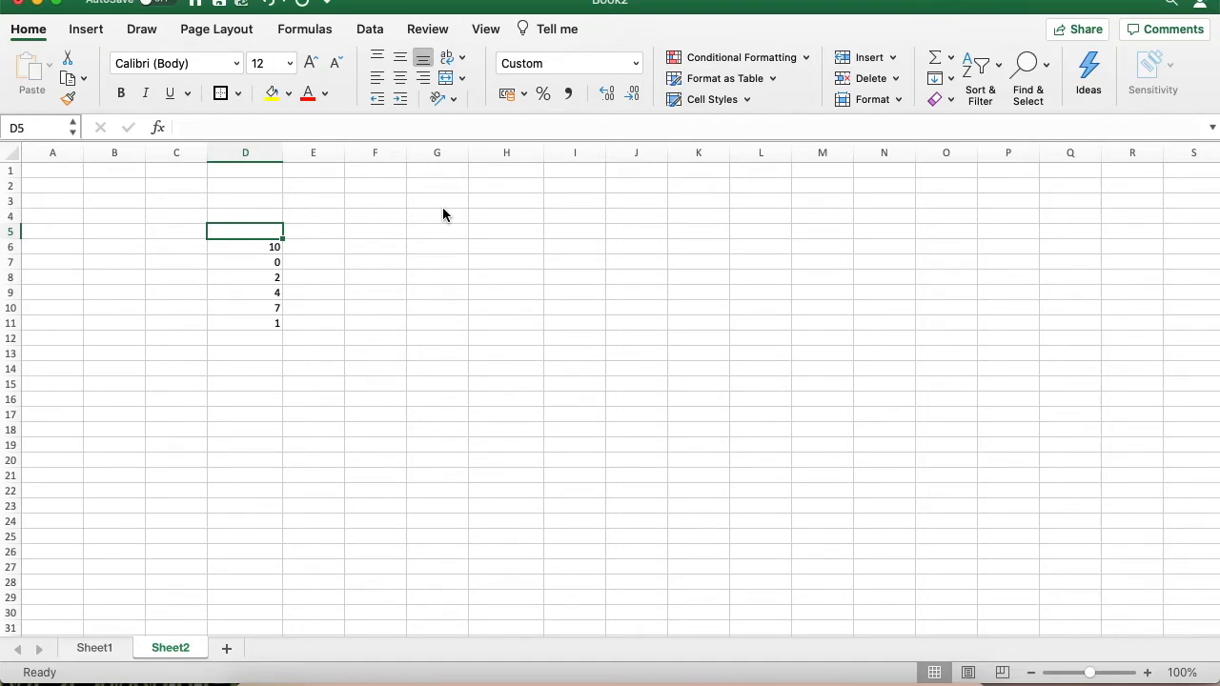
{"action": "key", "text": "Delete"}
{"action": "key", "text": "Delete"}
{"action": "key", "text": "Delete"}
{"action": "key", "text": "Delete"}
{"action": "key", "text": "Delete"}
{"action": "key", "text": "Delete"}
{"action": "key", "text": "Delete"}
{"action": "key", "text": "Delete"}
{"action": "key", "text": "Delete"}
{"action": "key", "text": "Delete"}
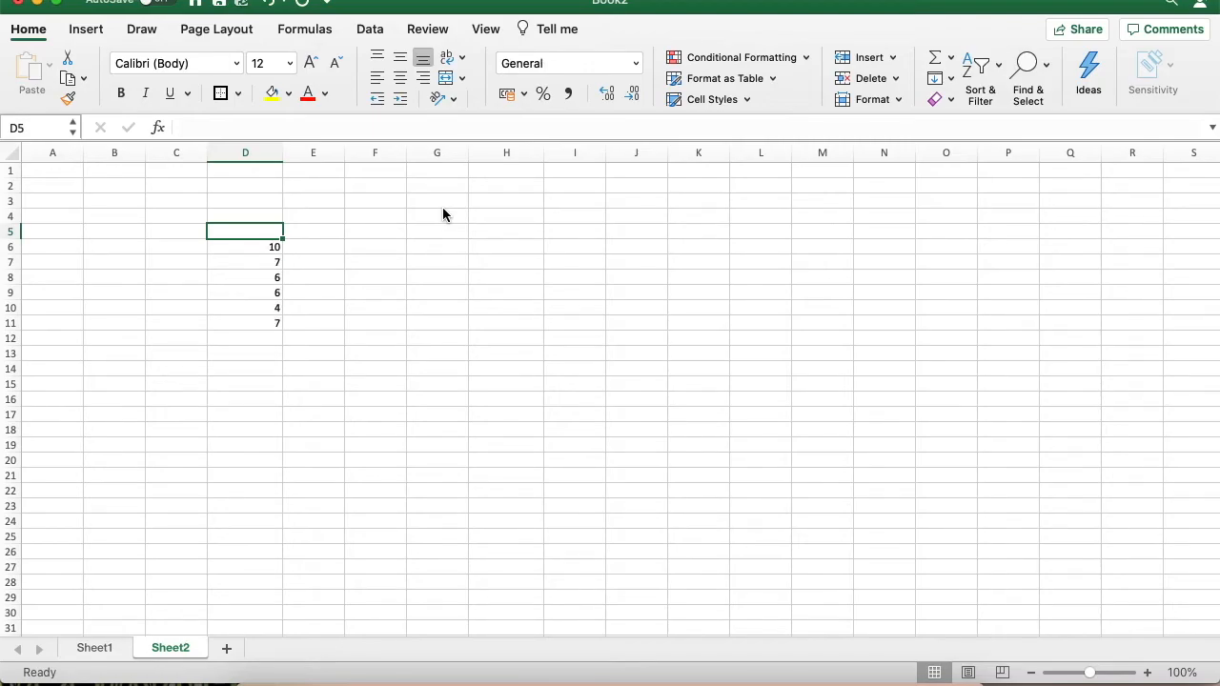